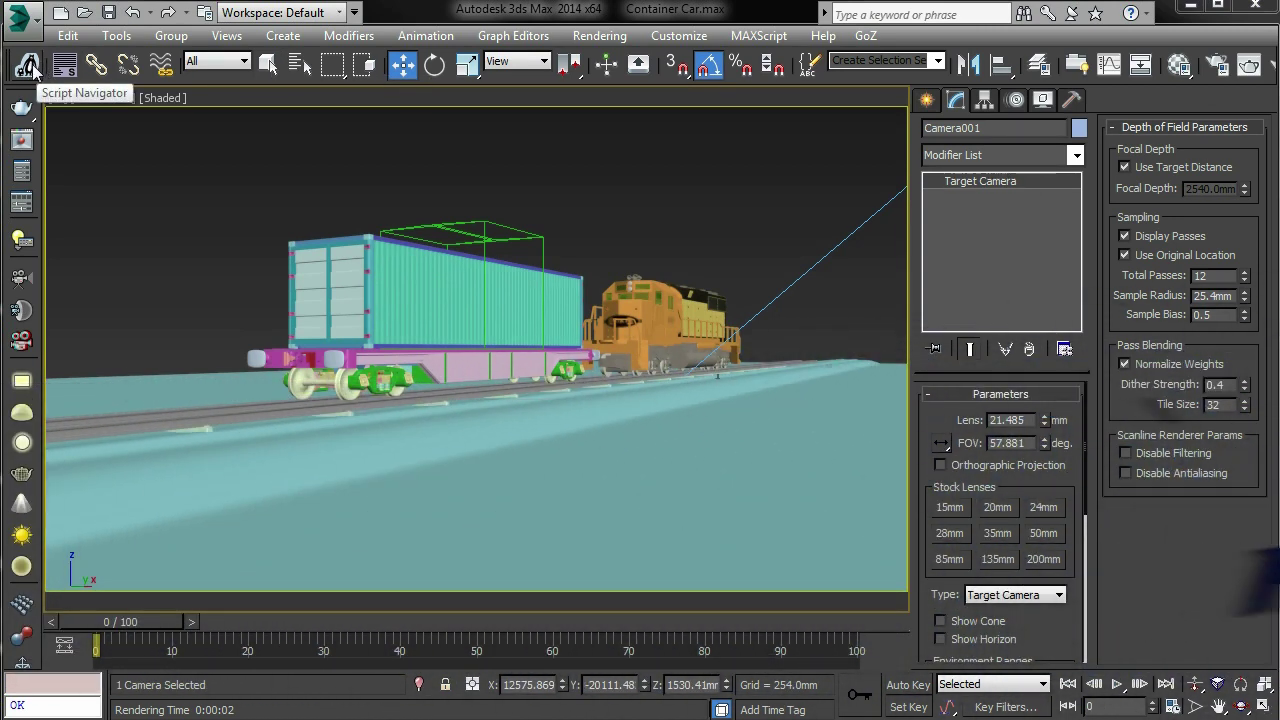
Run the Camera Resolution tool from the Kenzors Script Navigator and move it to the top-right.
left_click(28, 65)
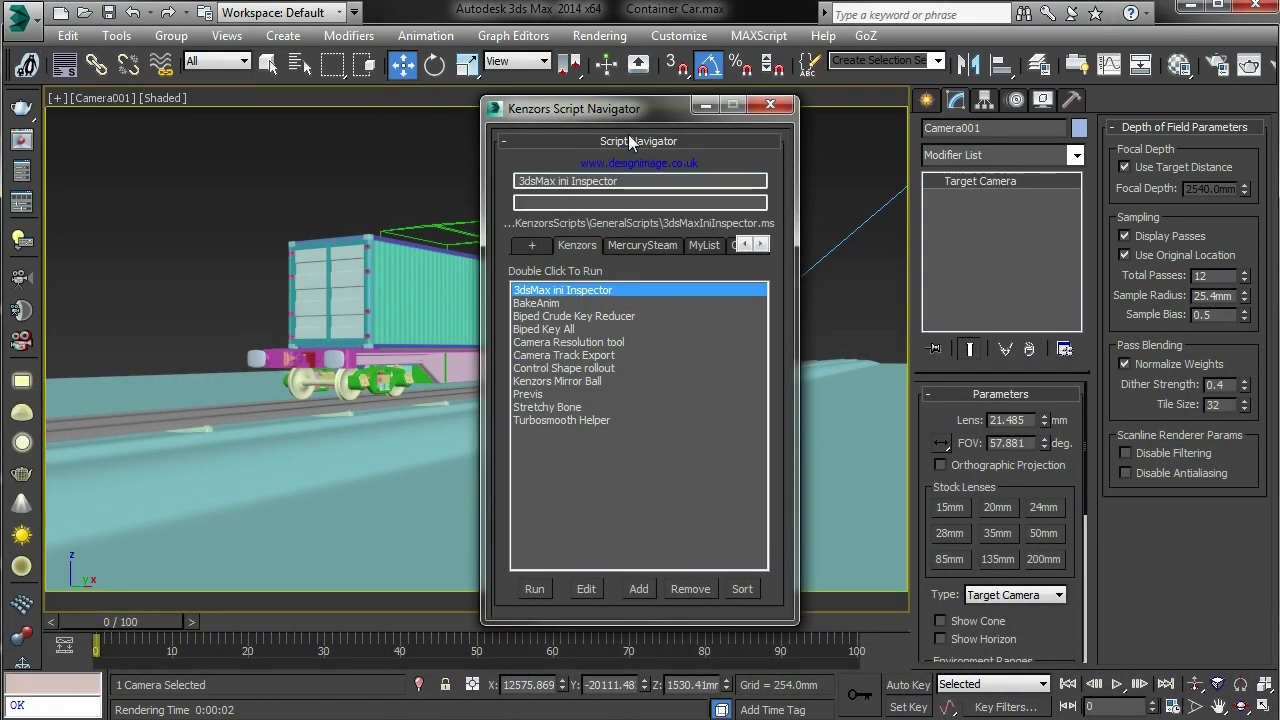
mouse_move(623, 112)
left_mouse_down()
mouse_move(555, 100)
mouse_move(617, 95)
left_mouse_up()
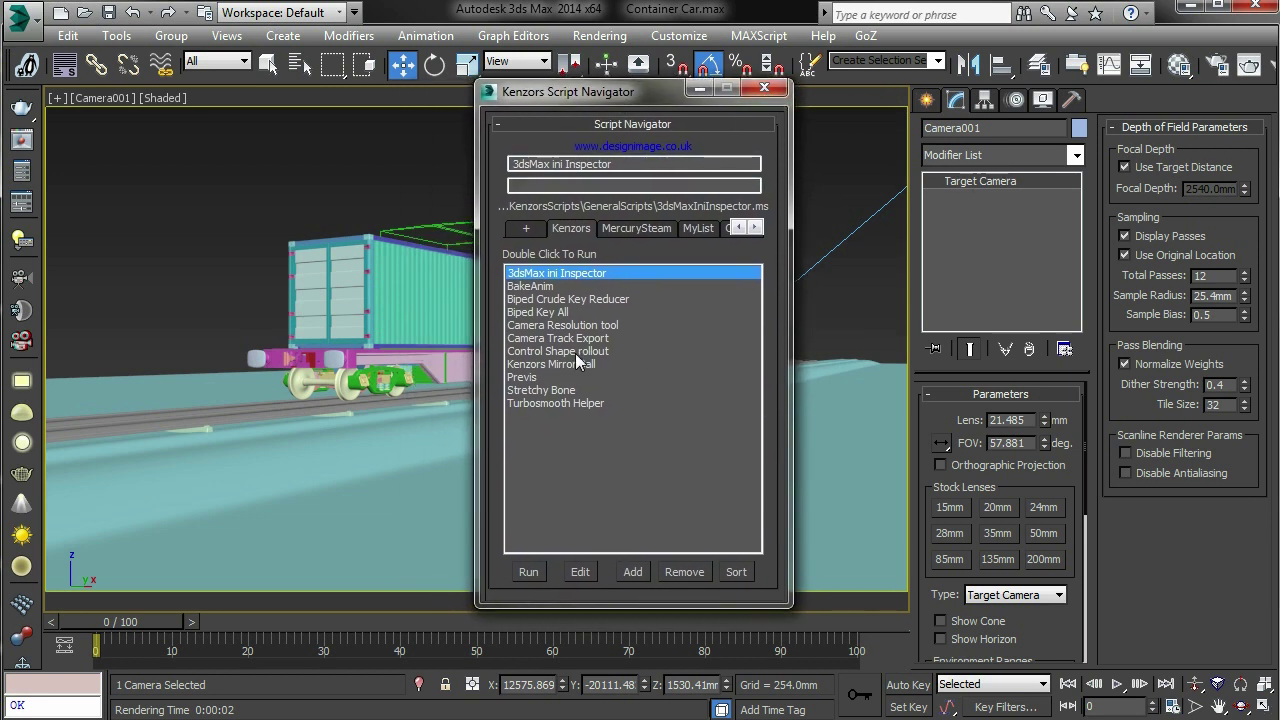
left_click(591, 327)
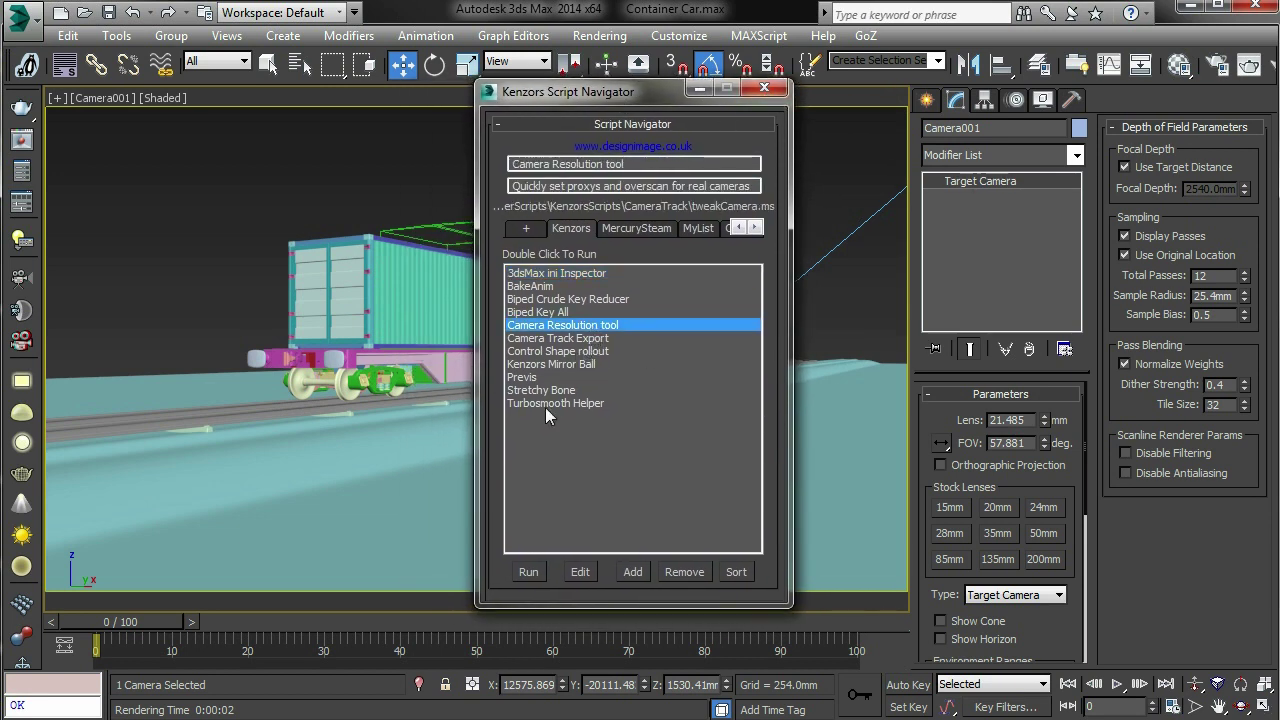
left_click(533, 576)
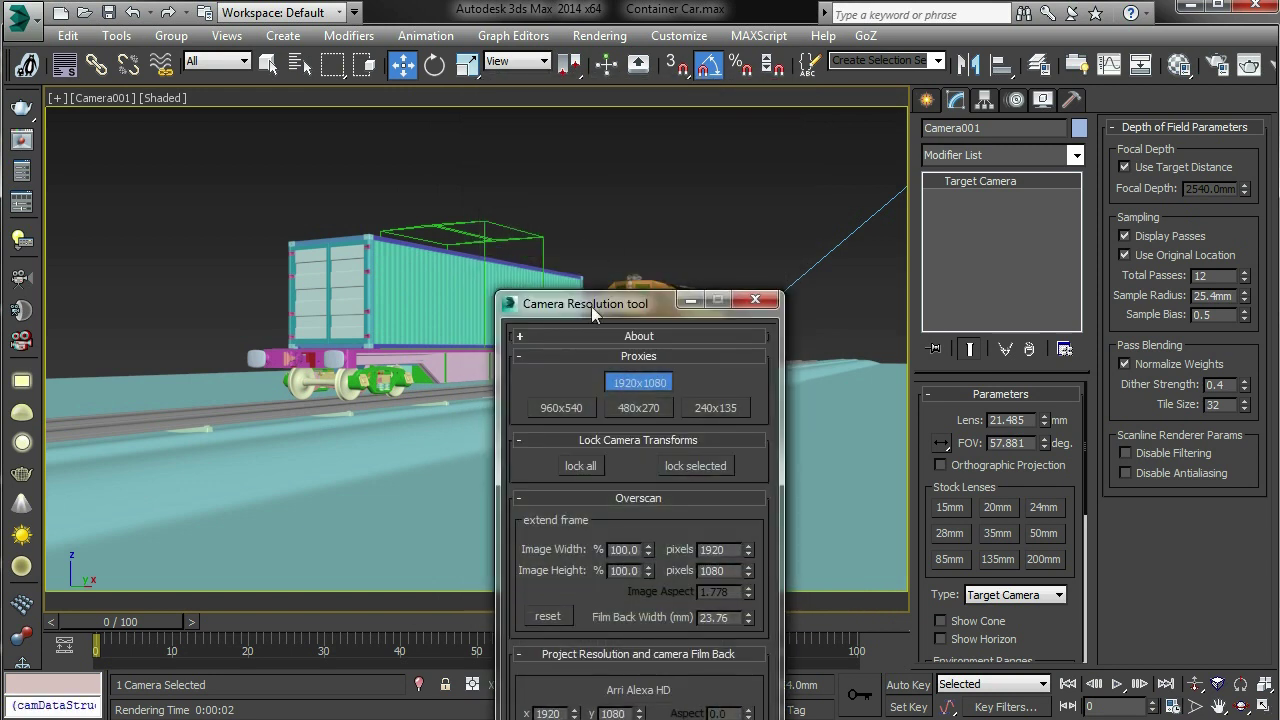
left_click_drag(589, 311, 896, 37)
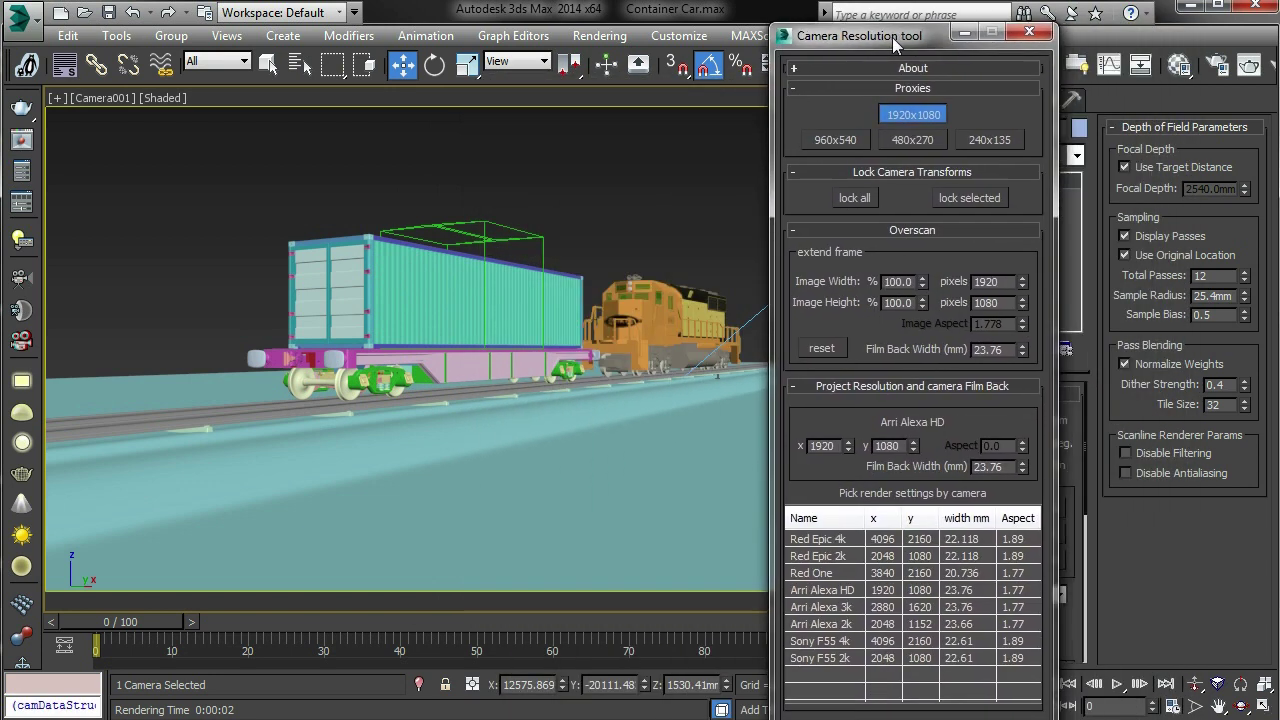
Open Render Setup beside the tool and set Output Size to HDTV (video) at 1920x1080.
left_click(1218, 68)
left_click_drag(598, 144, 321, 30)
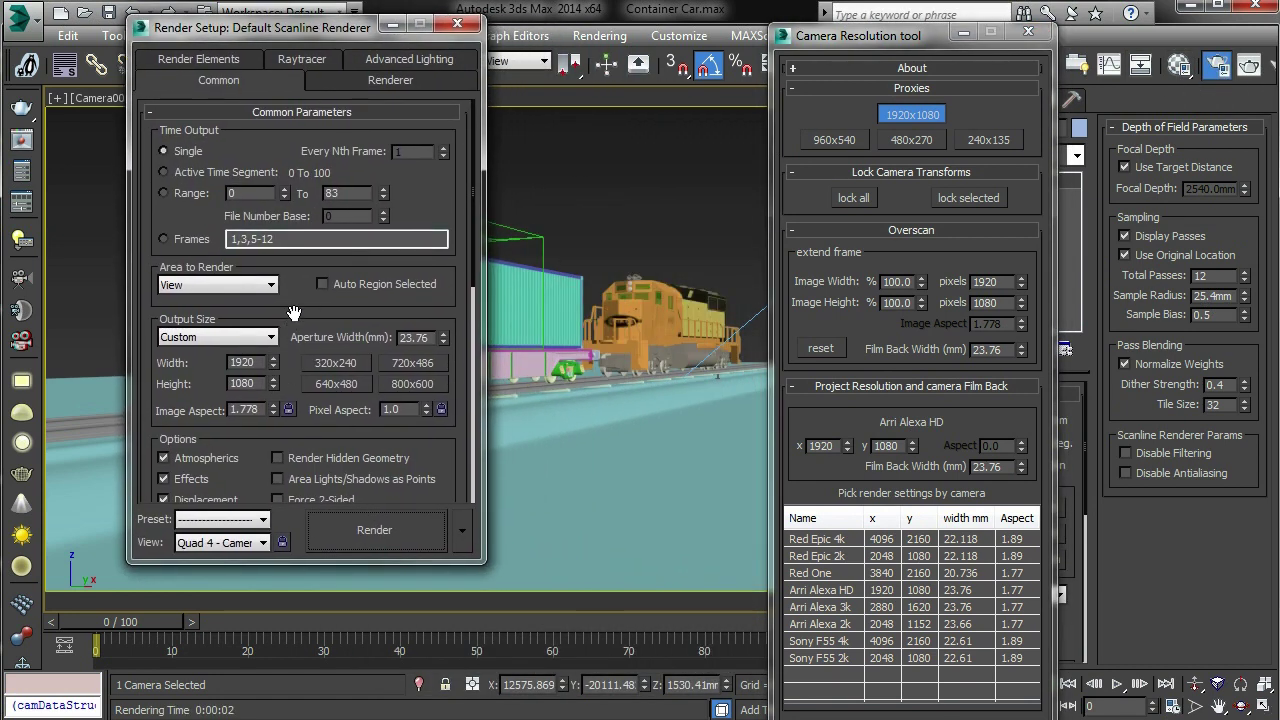
scroll(298, 316, "down", 2)
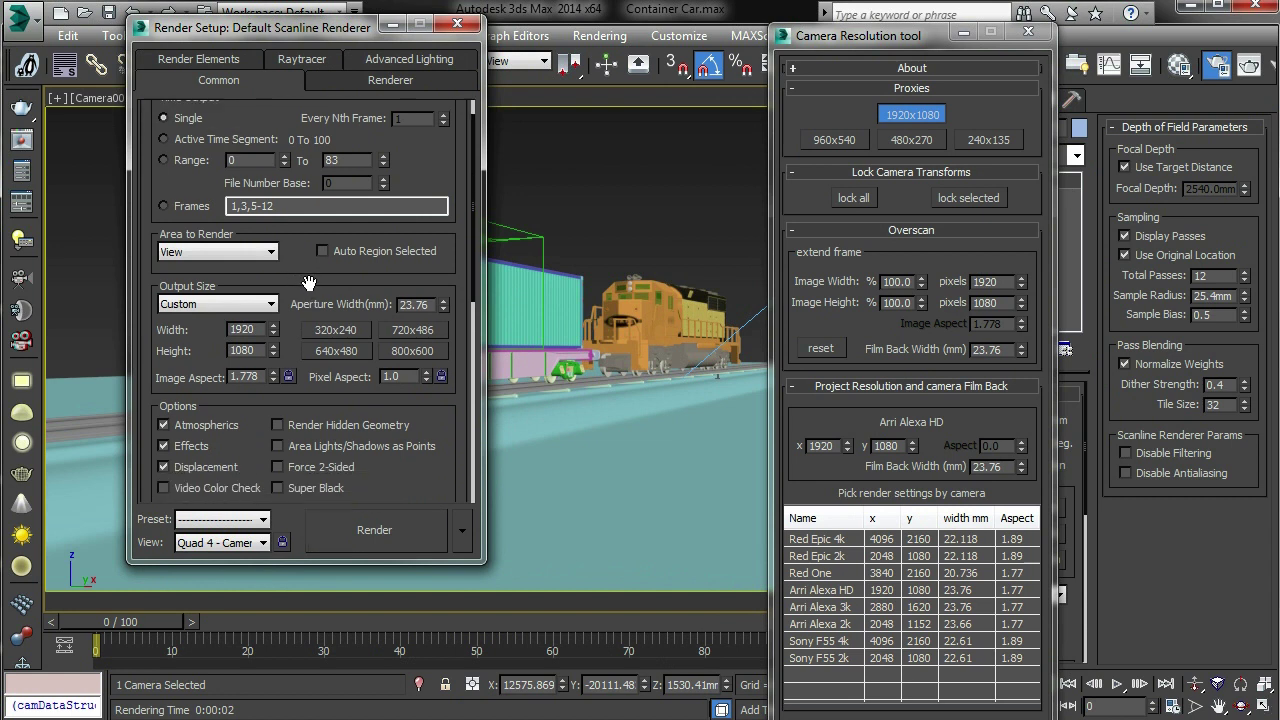
left_click(254, 270)
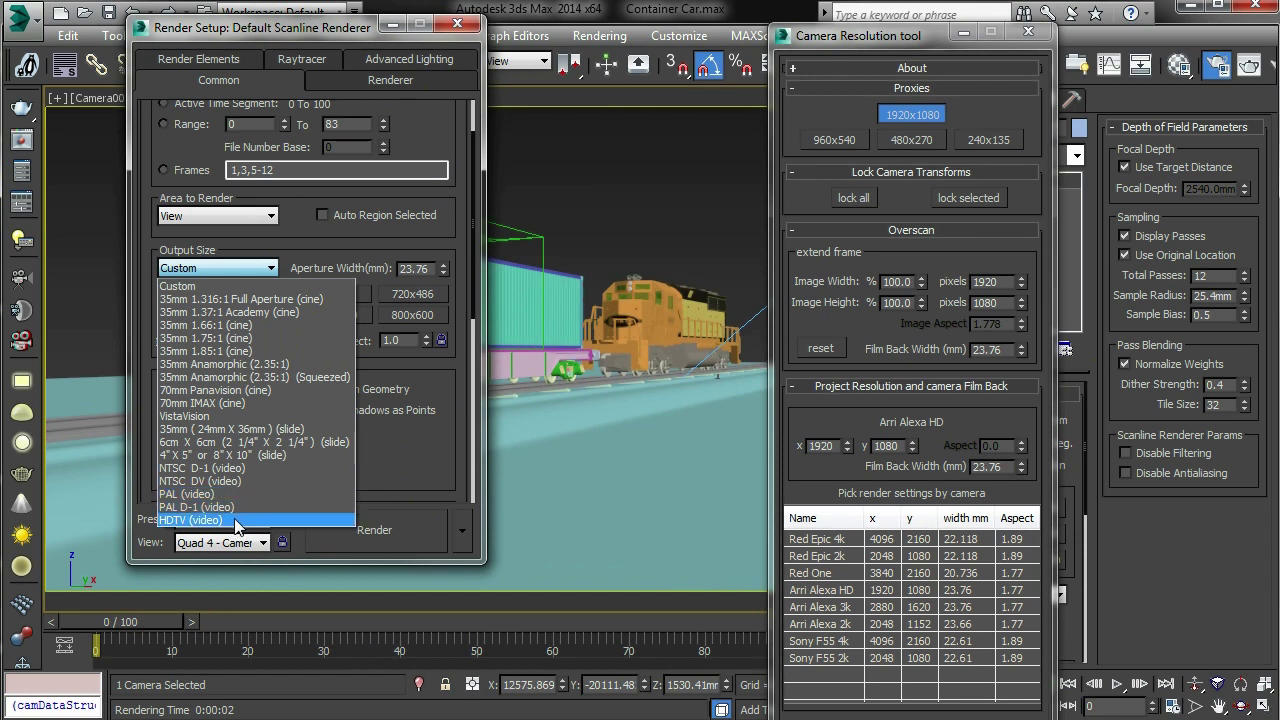
left_click(238, 520)
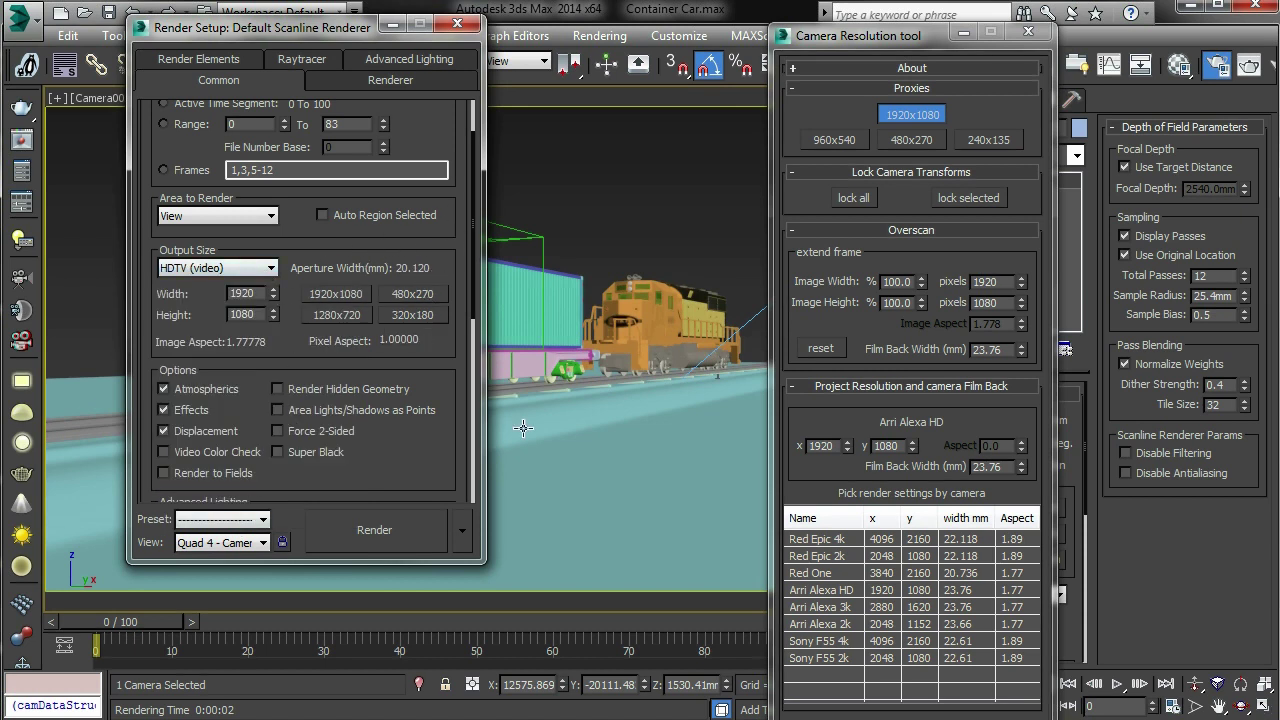
left_click(271, 268)
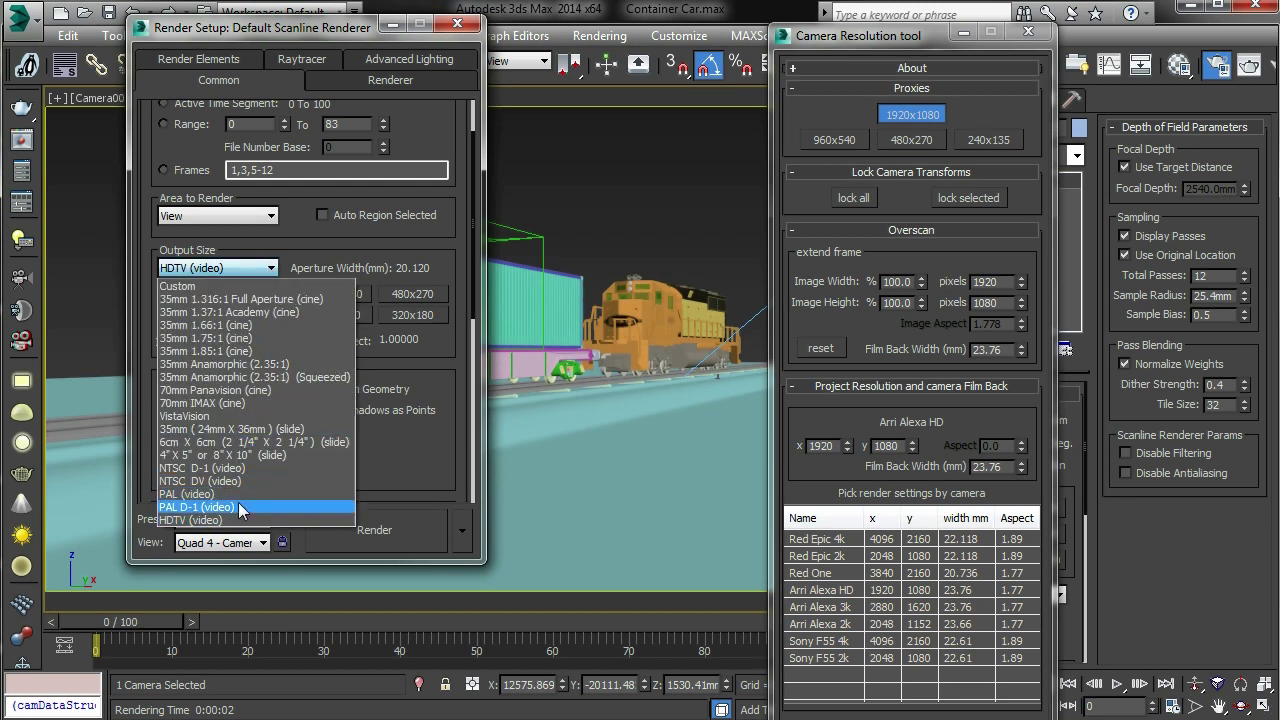
left_click(368, 266)
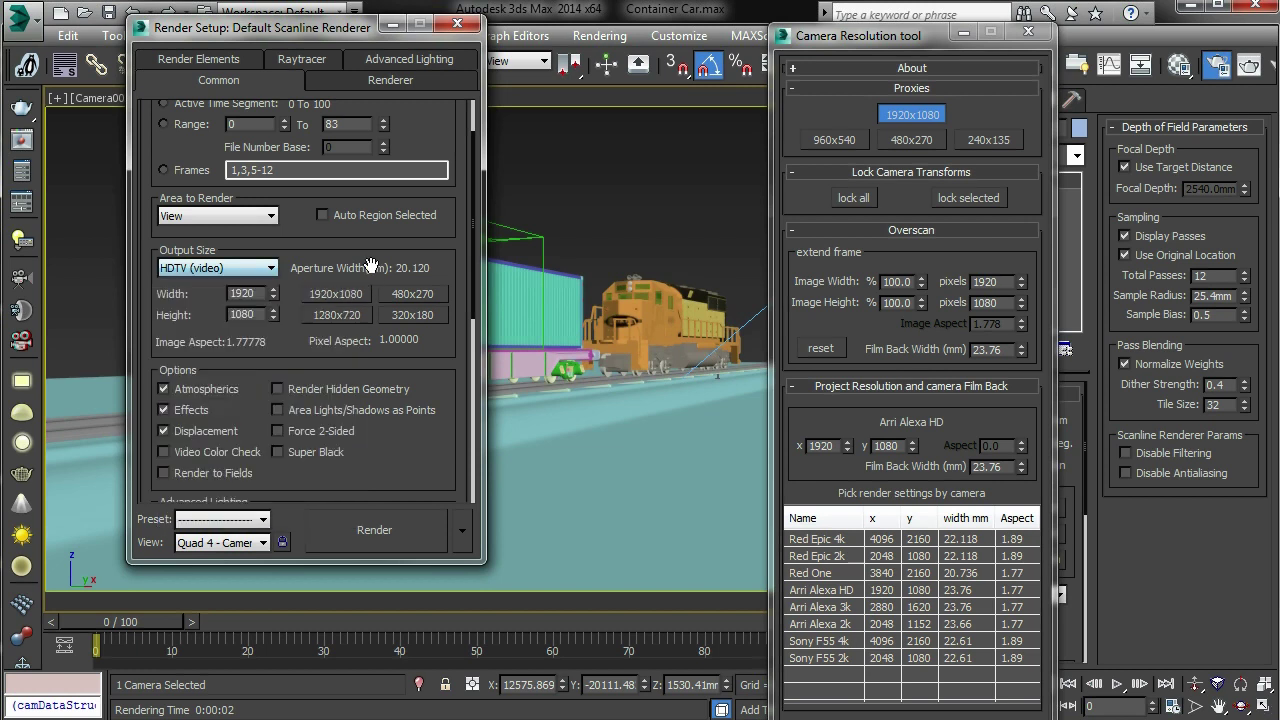
left_click(271, 268)
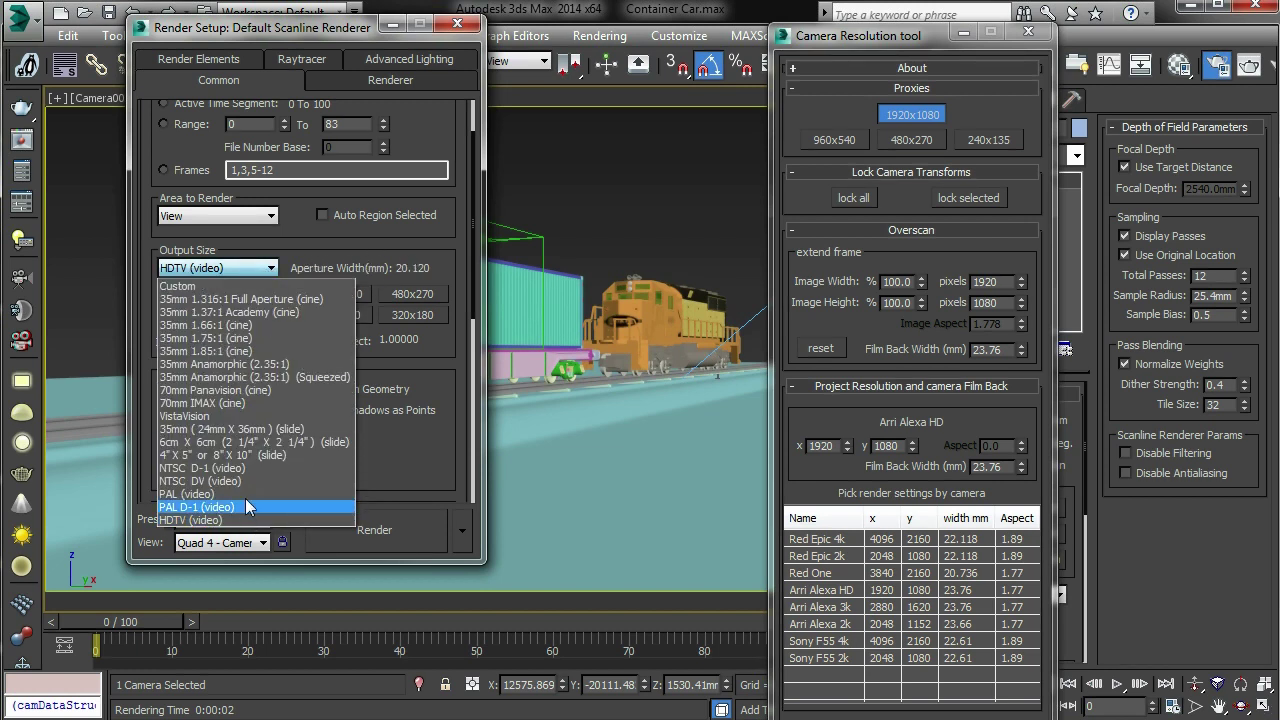
Set output size to Custom and step through the camera presets up to Red Epic 4k (4096x2160).
left_click(231, 287)
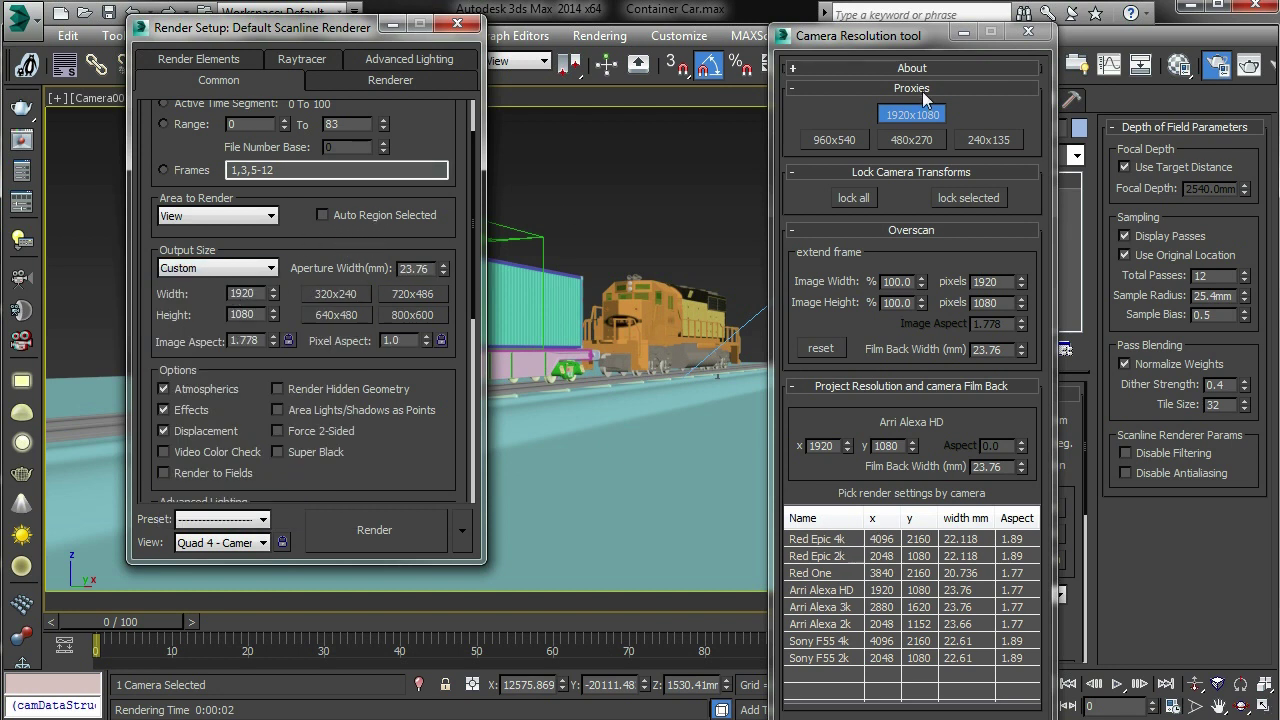
left_click(848, 658)
left_click(852, 641)
left_click(852, 624)
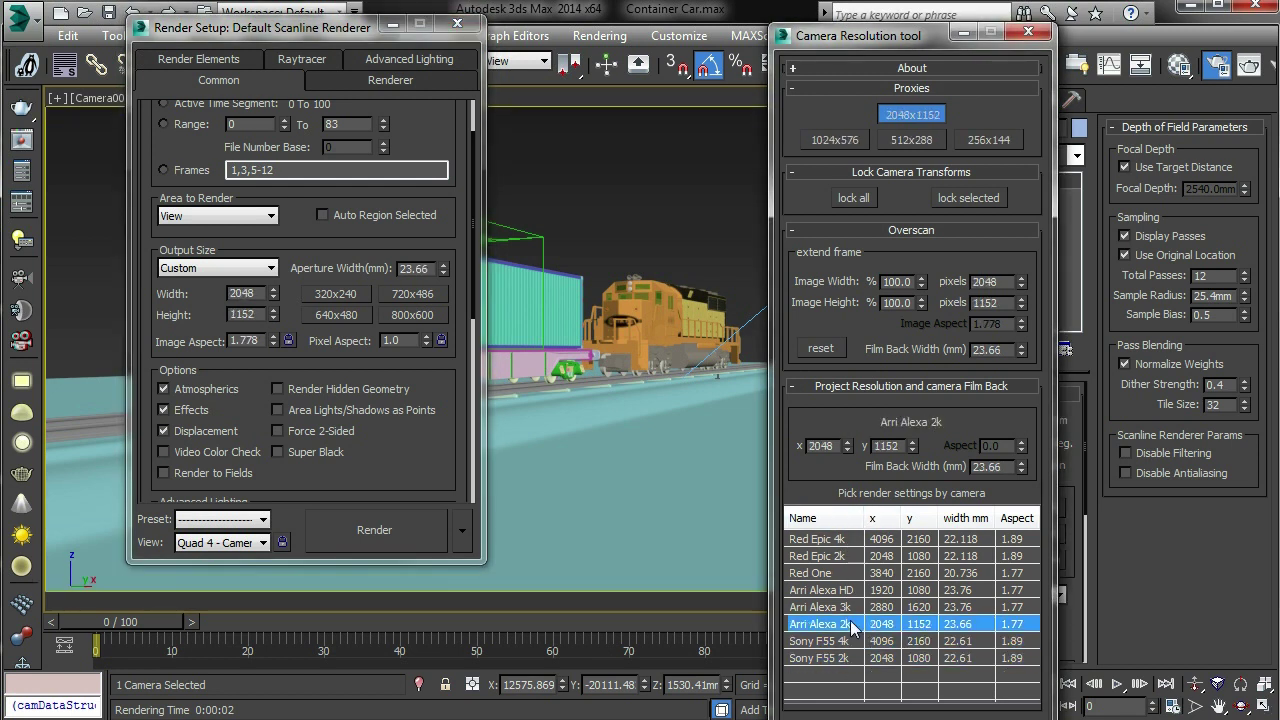
left_click(848, 607)
left_click(851, 590)
left_click(851, 573)
left_click(851, 556)
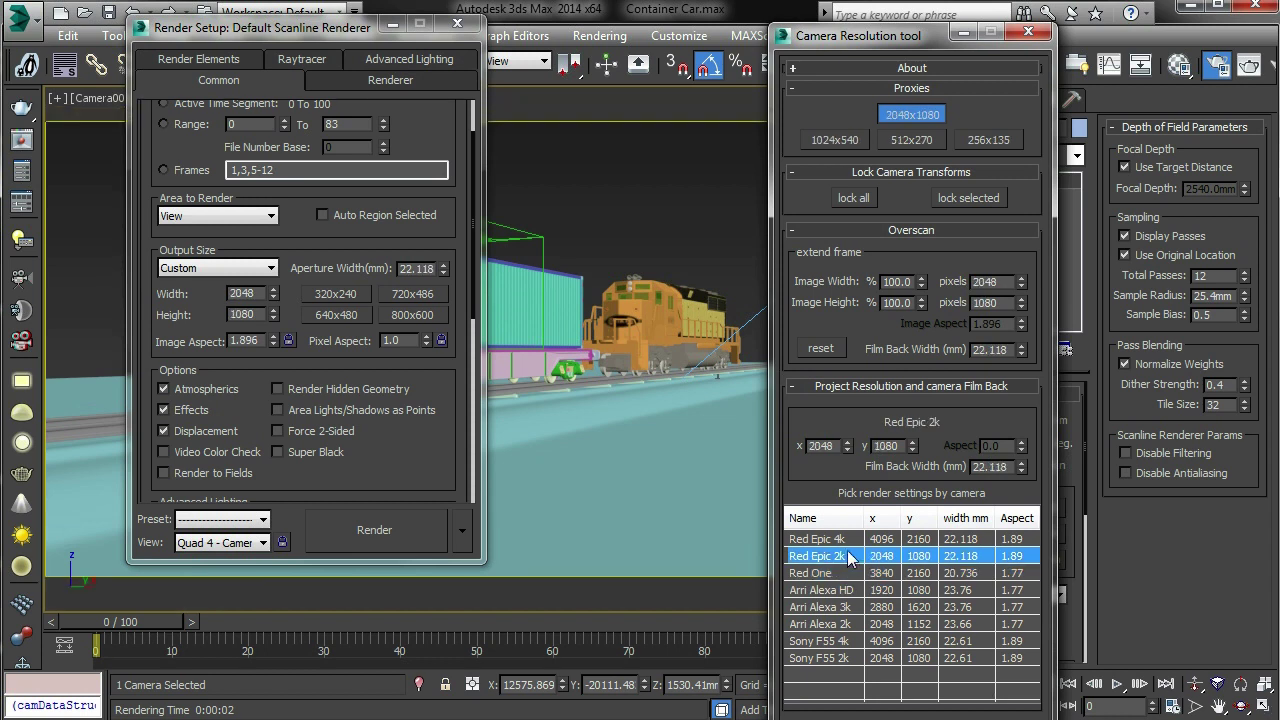
left_click(846, 540)
Close Render Setup, move the tool left, and open CameraData.txt in the MAXScript editor.
left_click(457, 23)
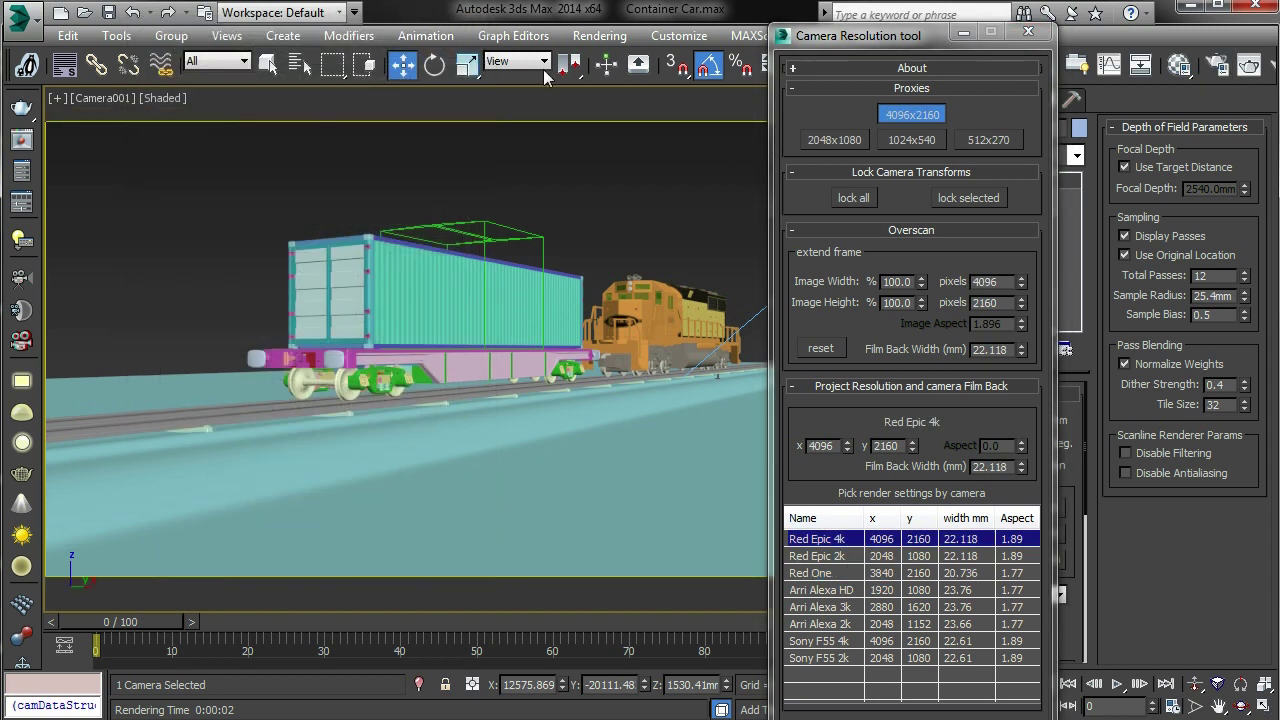
left_click_drag(870, 47, 606, 43)
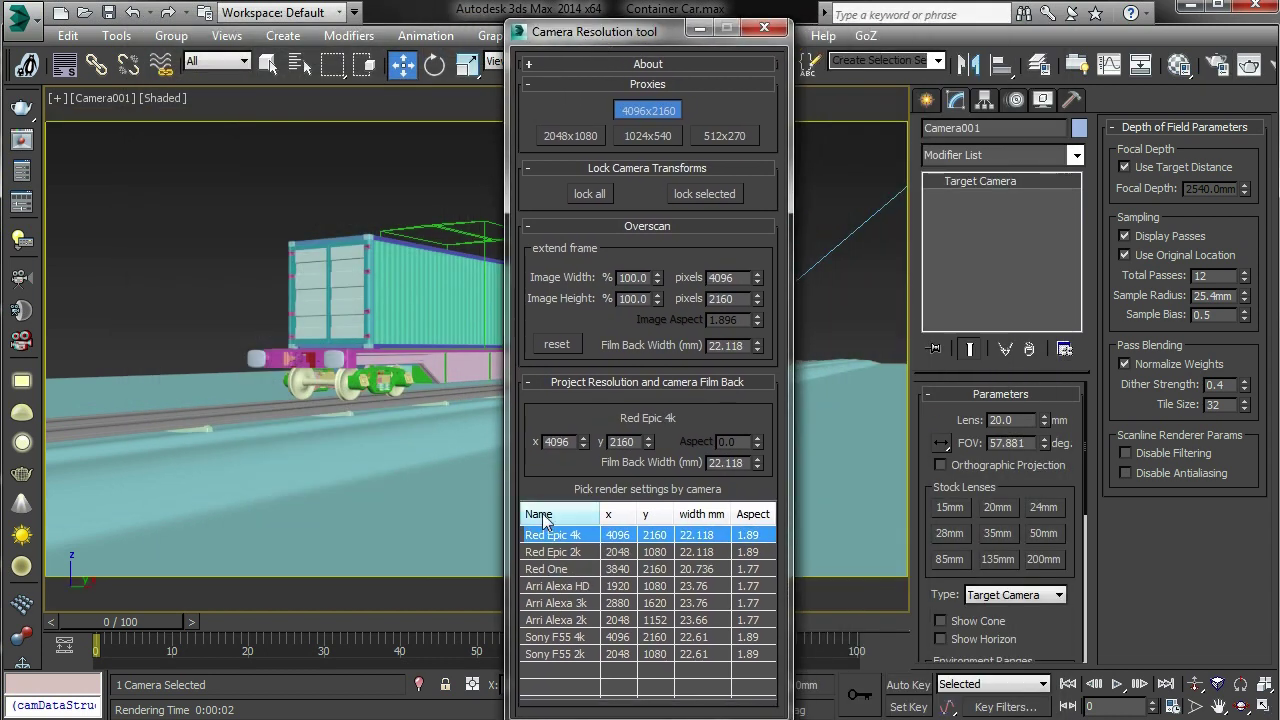
double_click(552, 535)
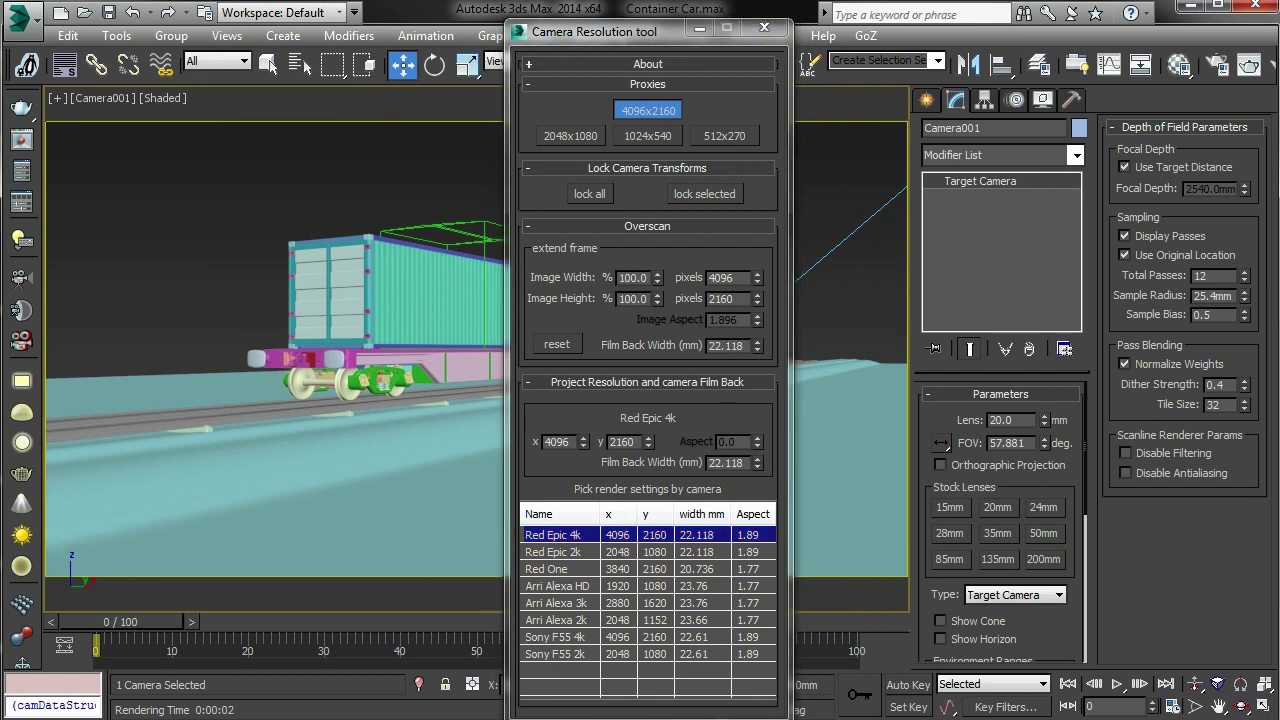
Review each camera's resolution and film-back width in CameraData.txt, then close the editor.
left_click_drag(634, 214, 445, 196)
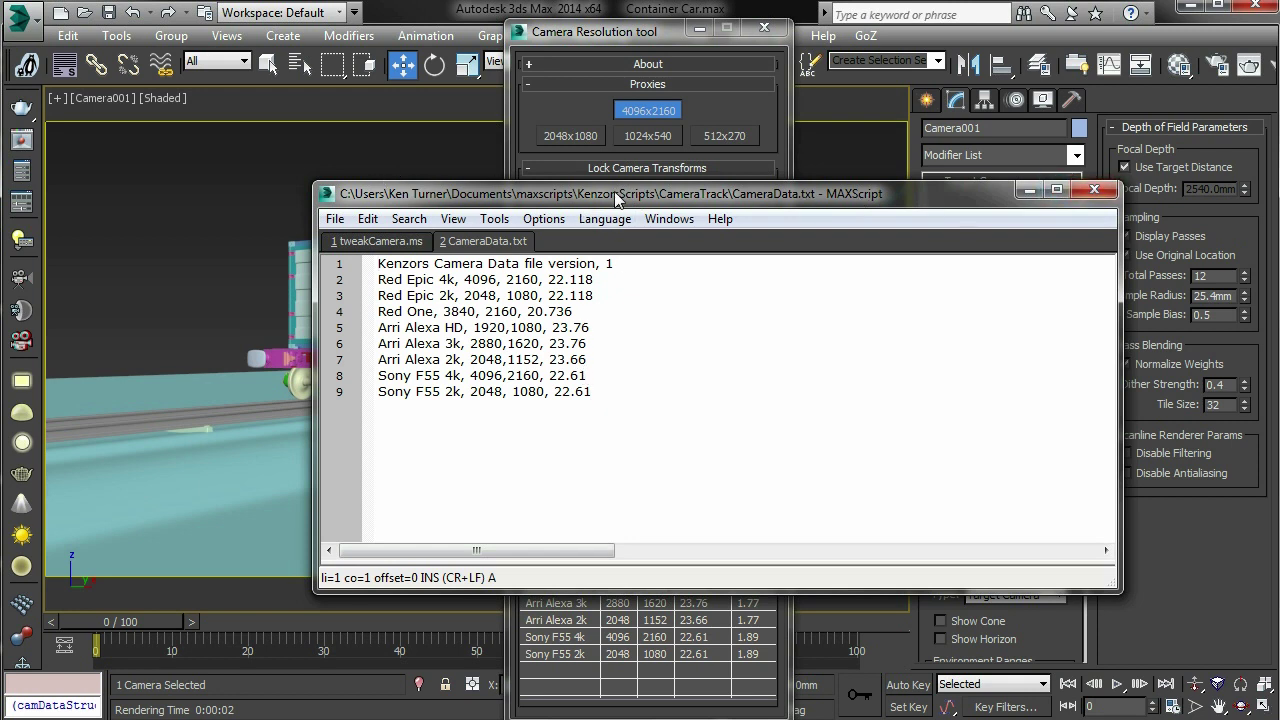
left_click_drag(713, 200, 652, 205)
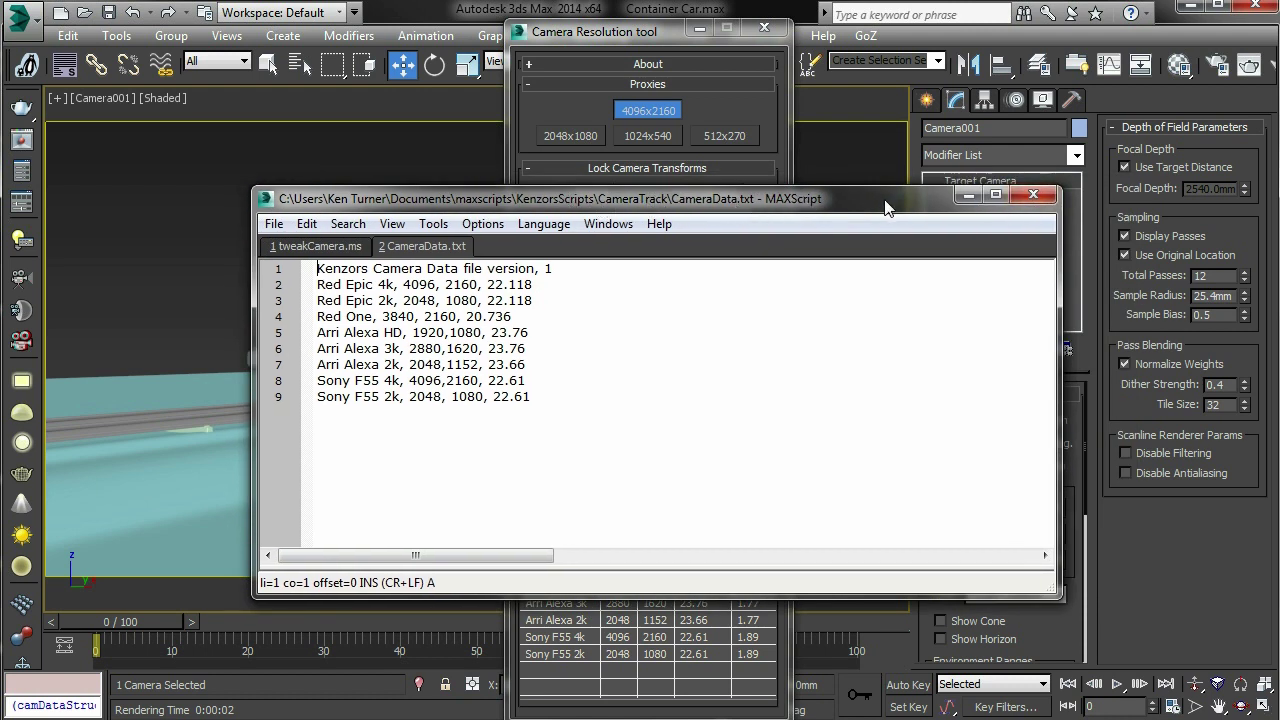
left_click(1034, 196)
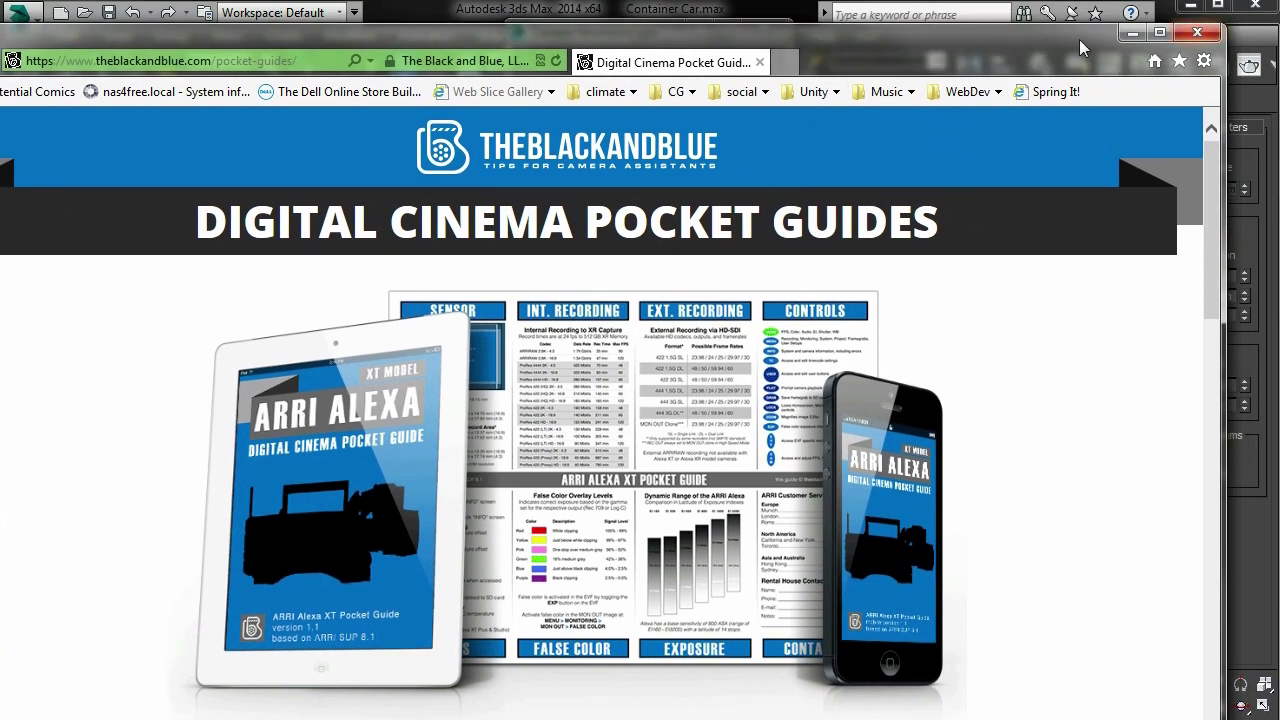
left_click(1100, 38)
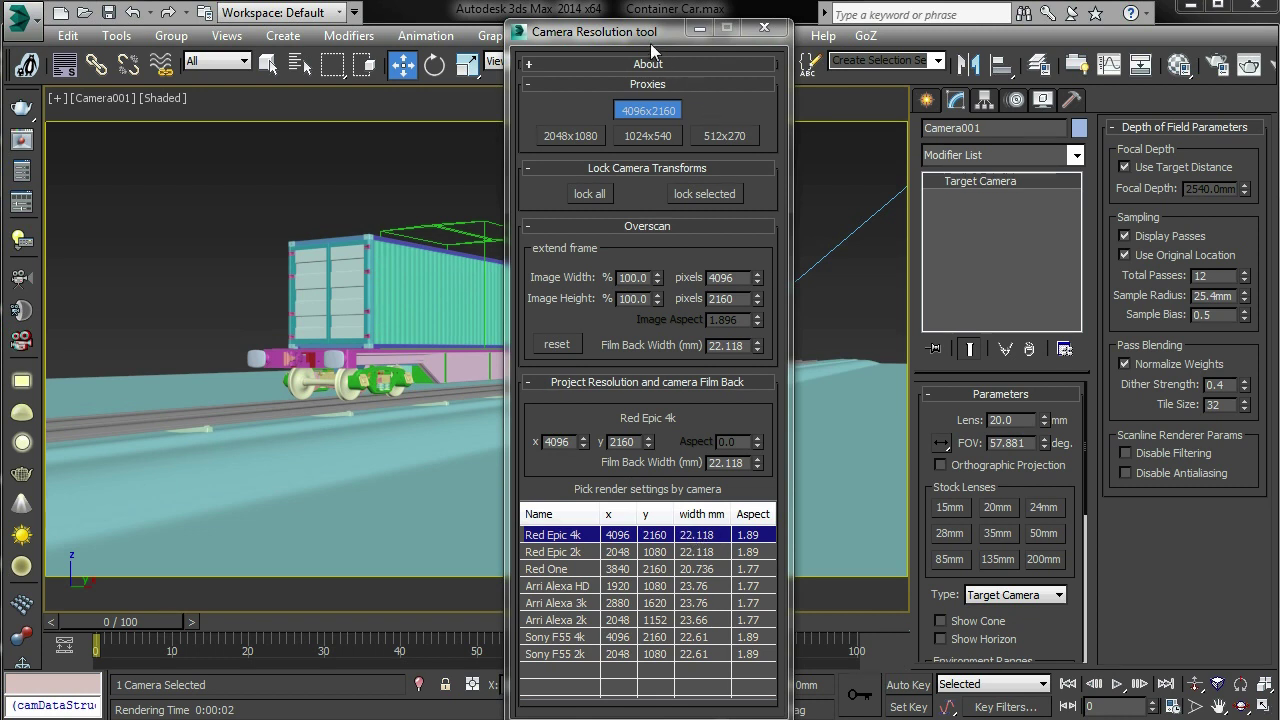
left_click_drag(651, 44, 814, 34)
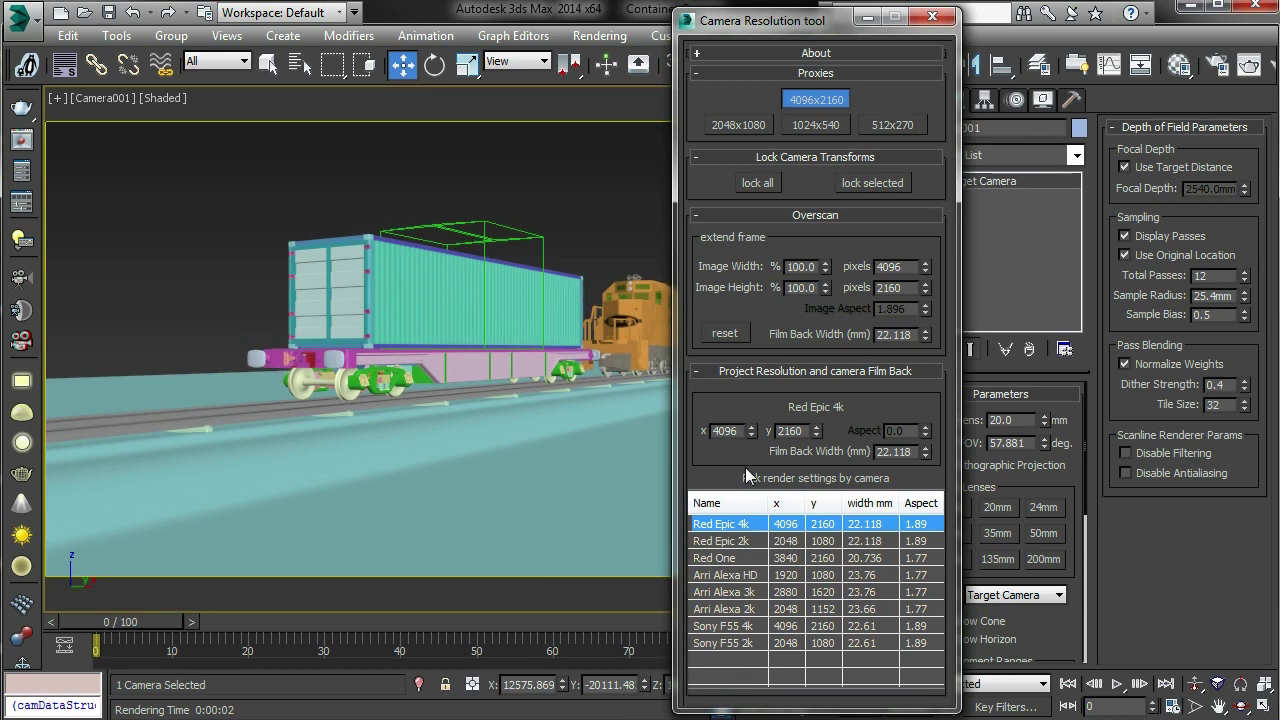
left_click_drag(792, 23, 648, 41)
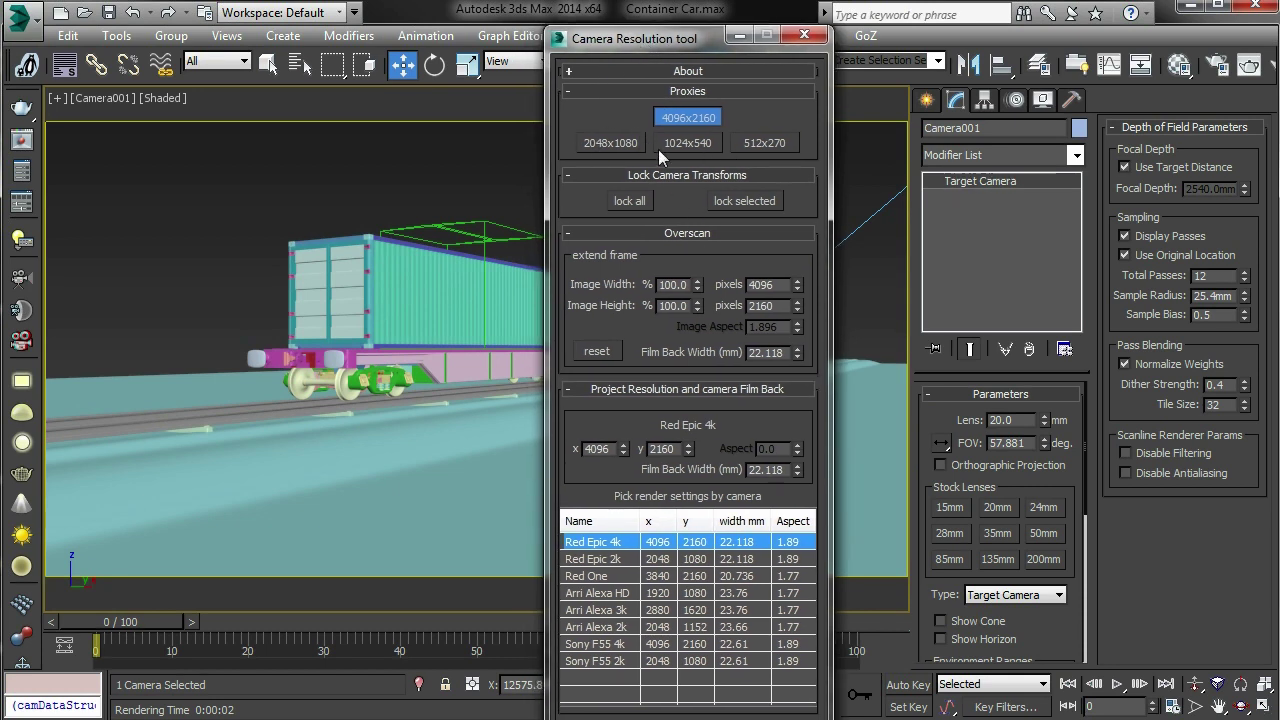
Open Render Setup with Custom output and apply Red Epic 2k, then the Red One preset.
left_click(1214, 66)
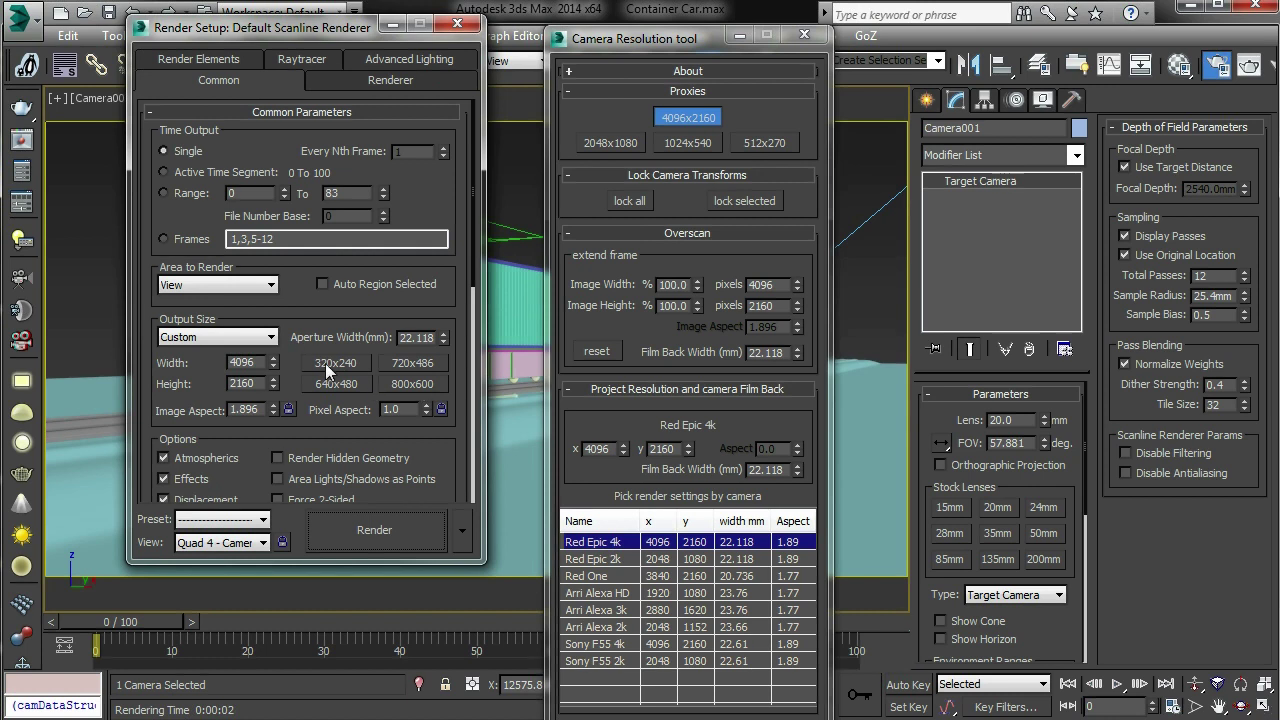
left_click(271, 338)
left_click(275, 341)
left_click(268, 342)
left_click(268, 344)
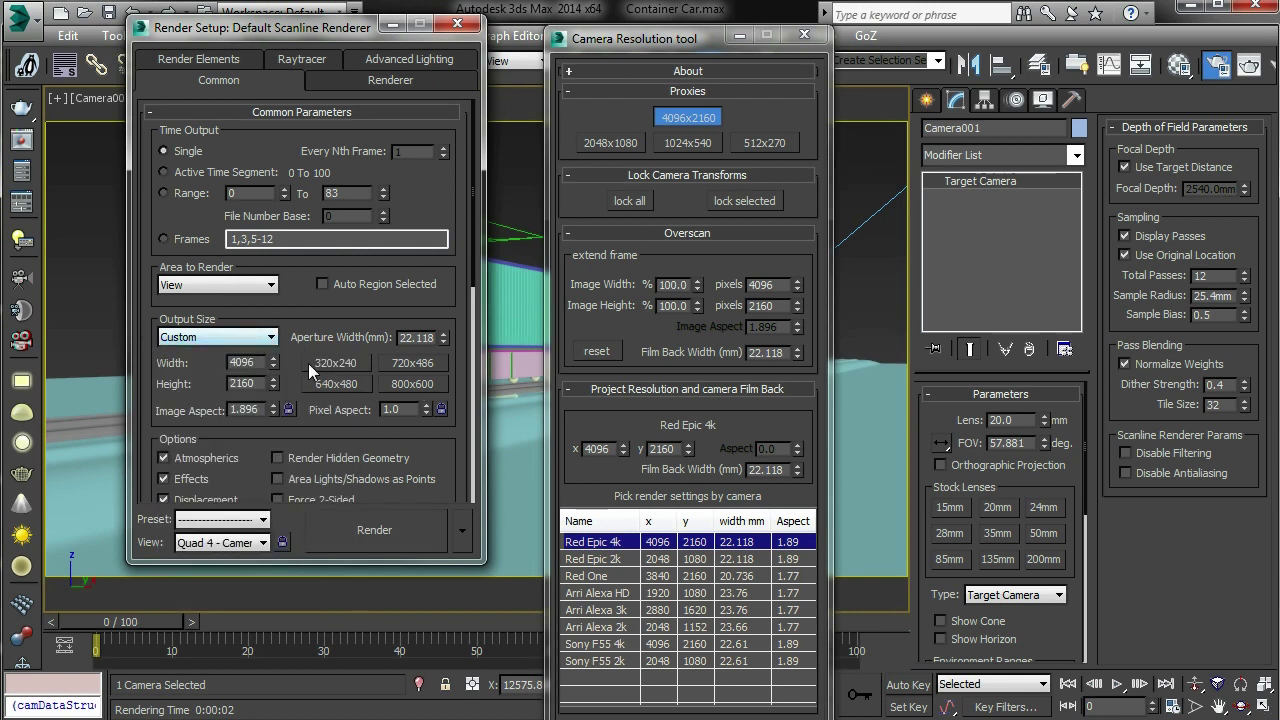
left_click(600, 559)
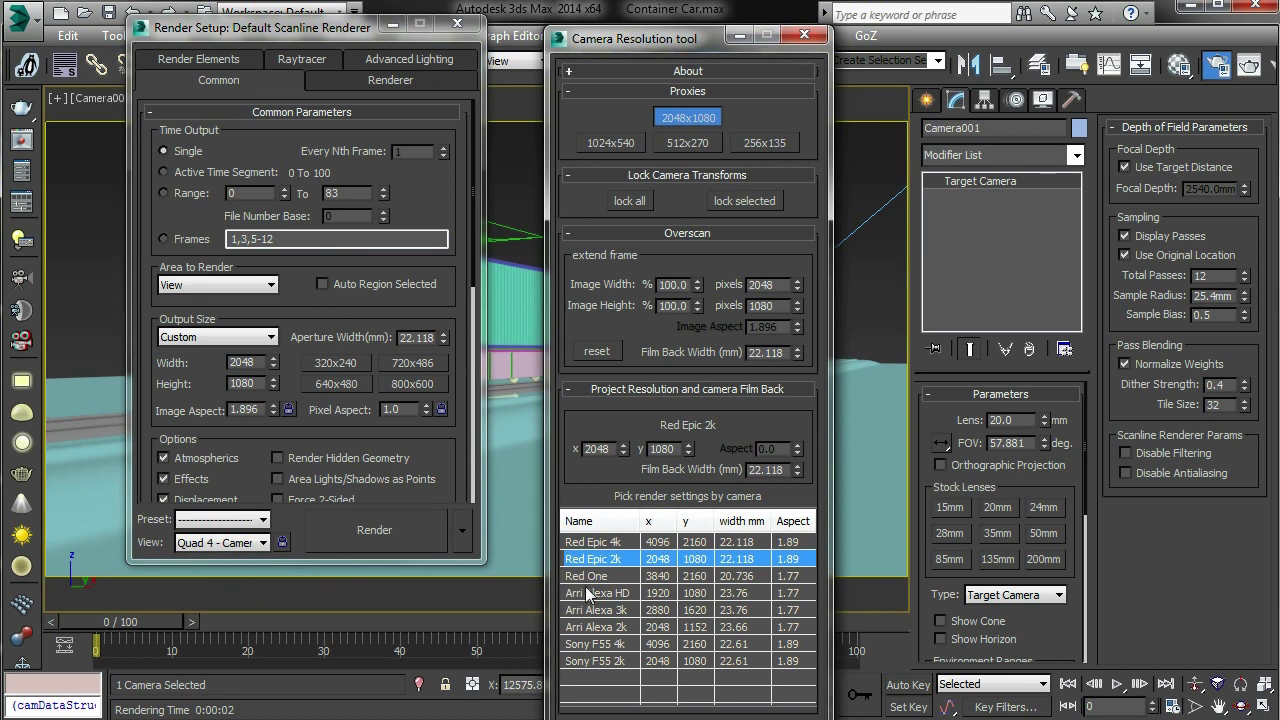
left_click(598, 577)
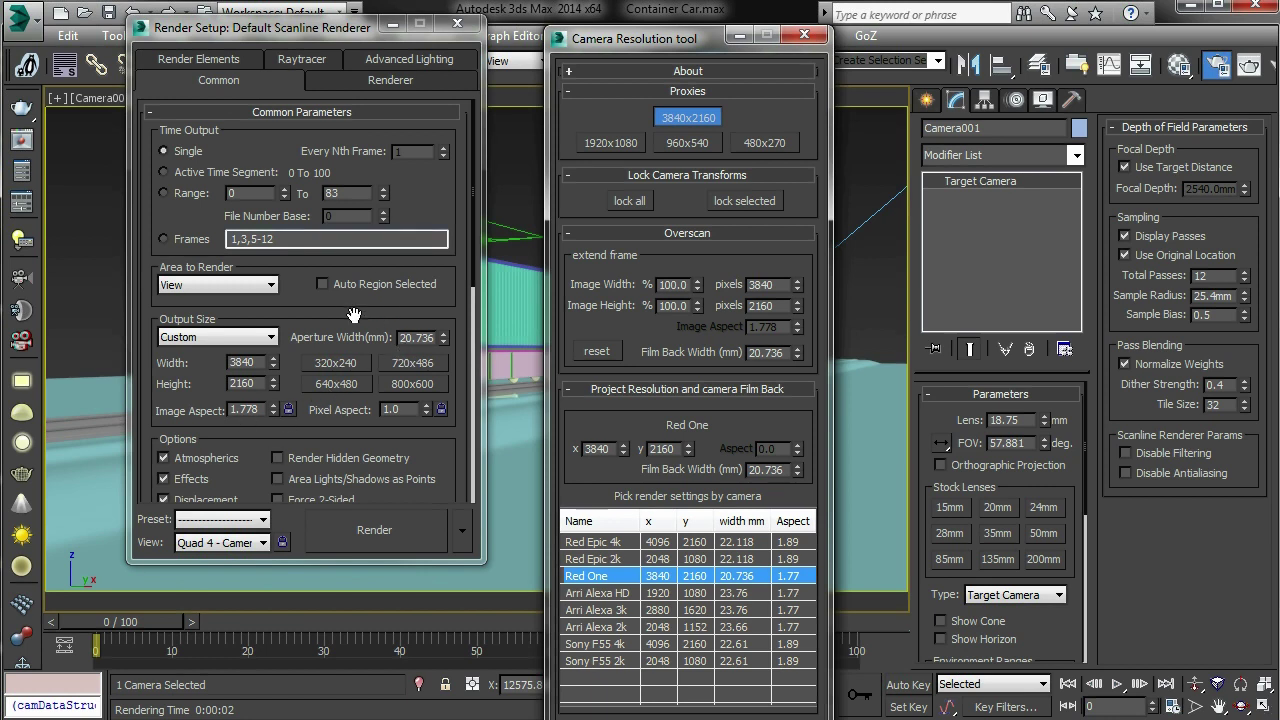
Close Render Setup and cycle the 960x540 and 1920x1080 proxies, ending at full 3840x2160.
left_click(462, 26)
left_click(686, 144)
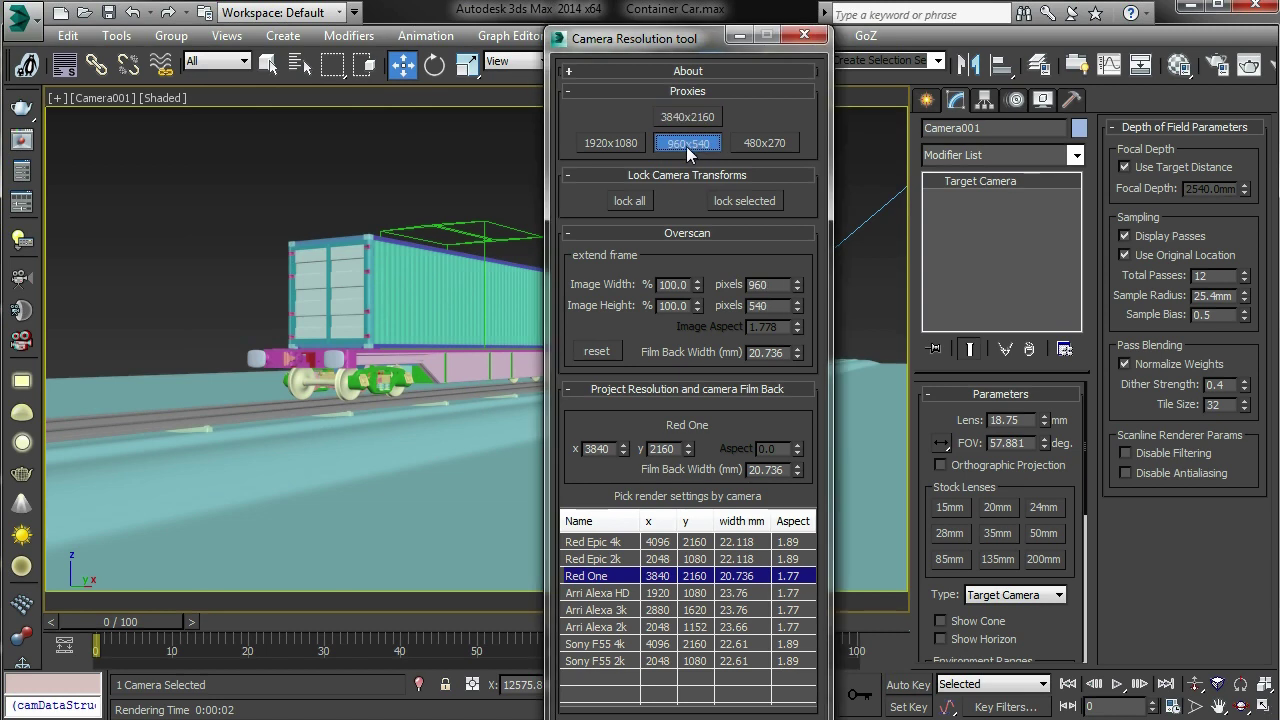
left_click(610, 143)
left_click(688, 117)
left_click_drag(688, 38, 1101, 86)
Set the output to 320x240, then re-apply Red One to restore 3840x2160 and 20.736 mm film back.
left_click(1216, 63)
left_click_drag(335, 29, 1107, 76)
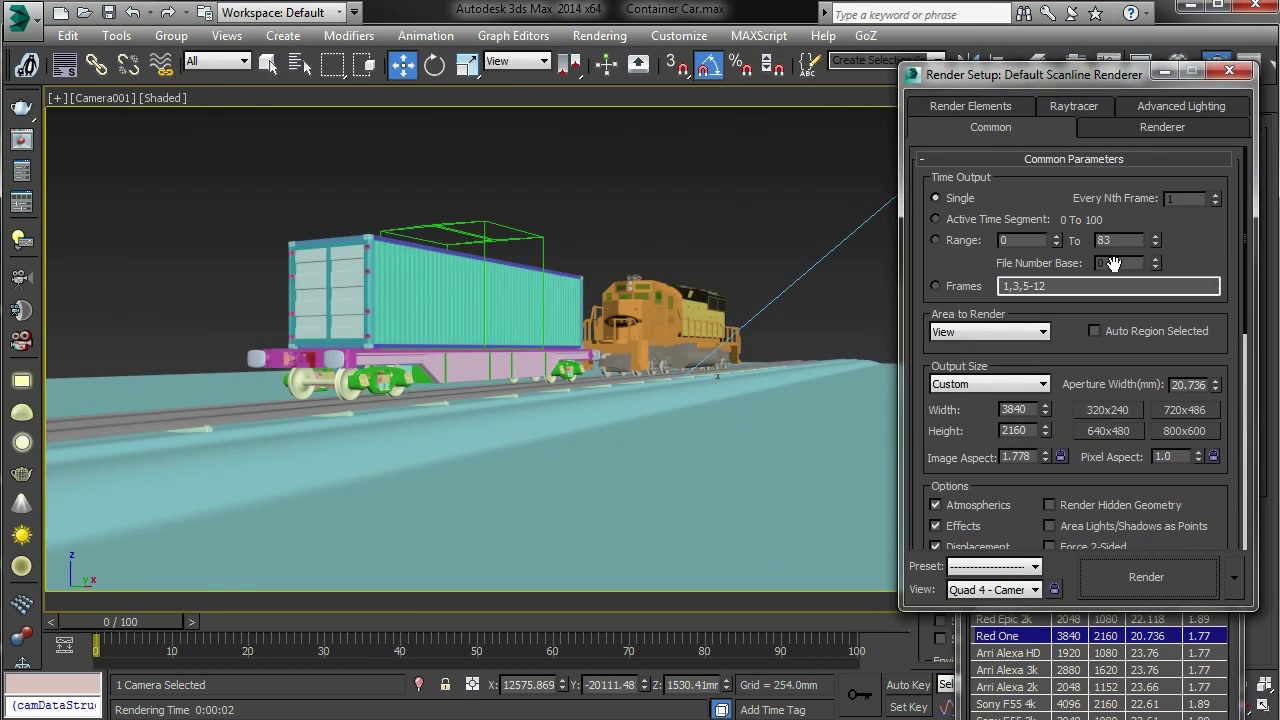
left_click(1108, 410)
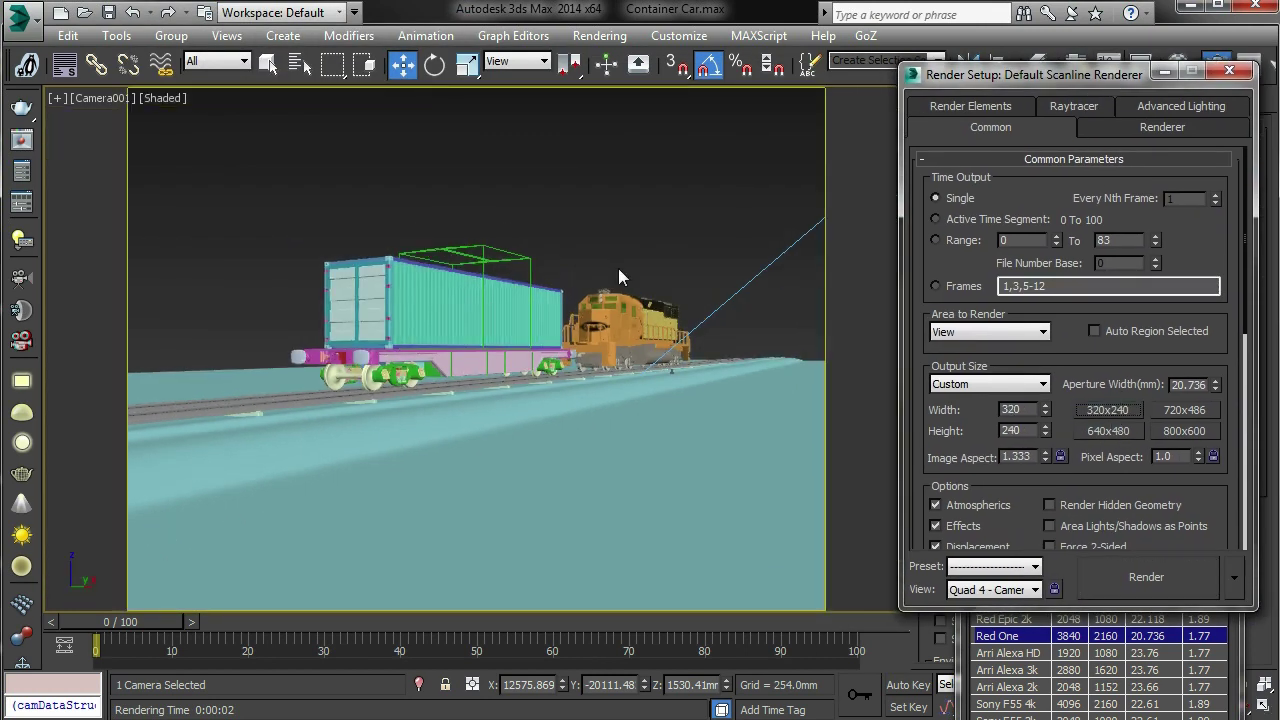
left_click_drag(1079, 80, 429, 147)
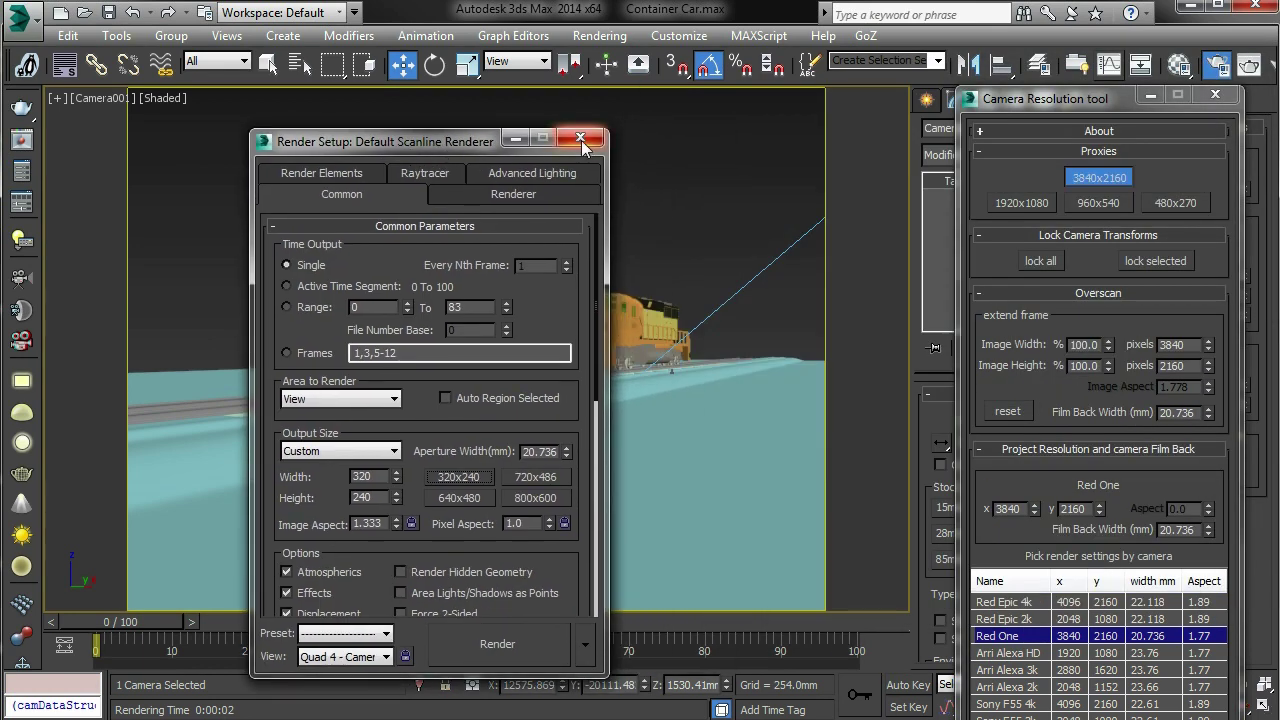
left_click(1020, 637)
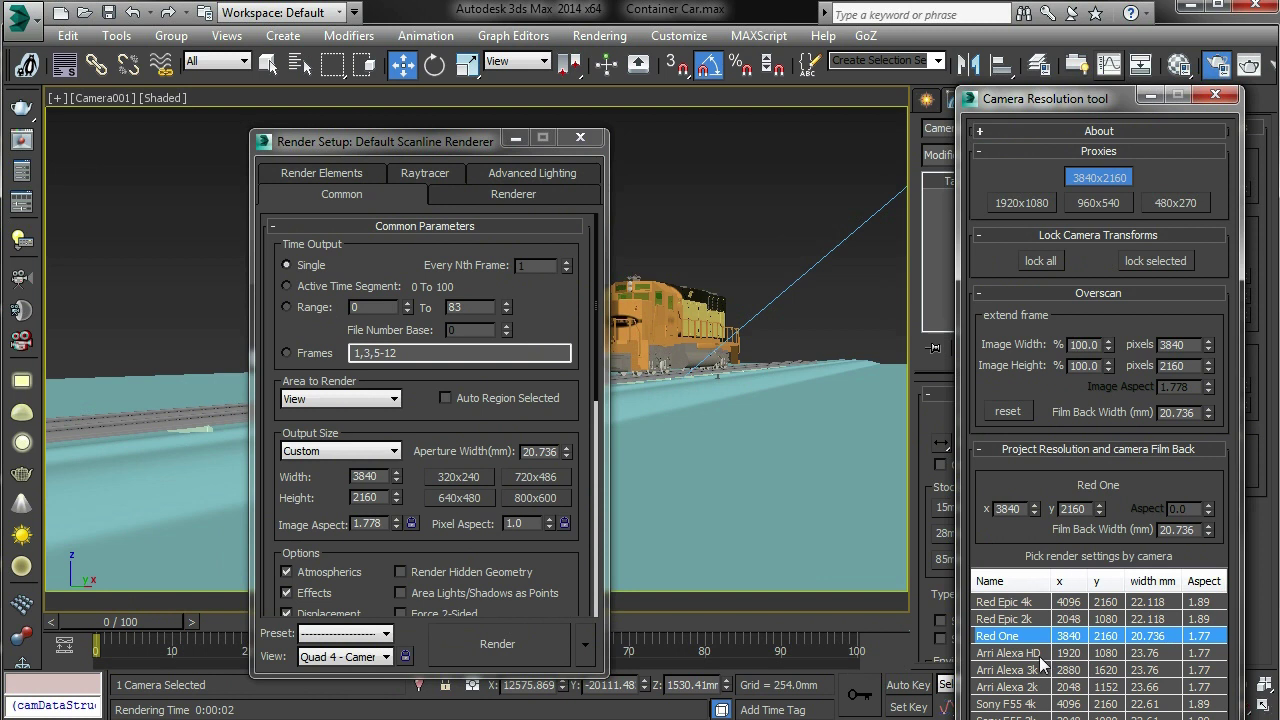
Close Render Setup, step the proxy down to 480x270, and reopen Render Setup with F10.
left_click(580, 139)
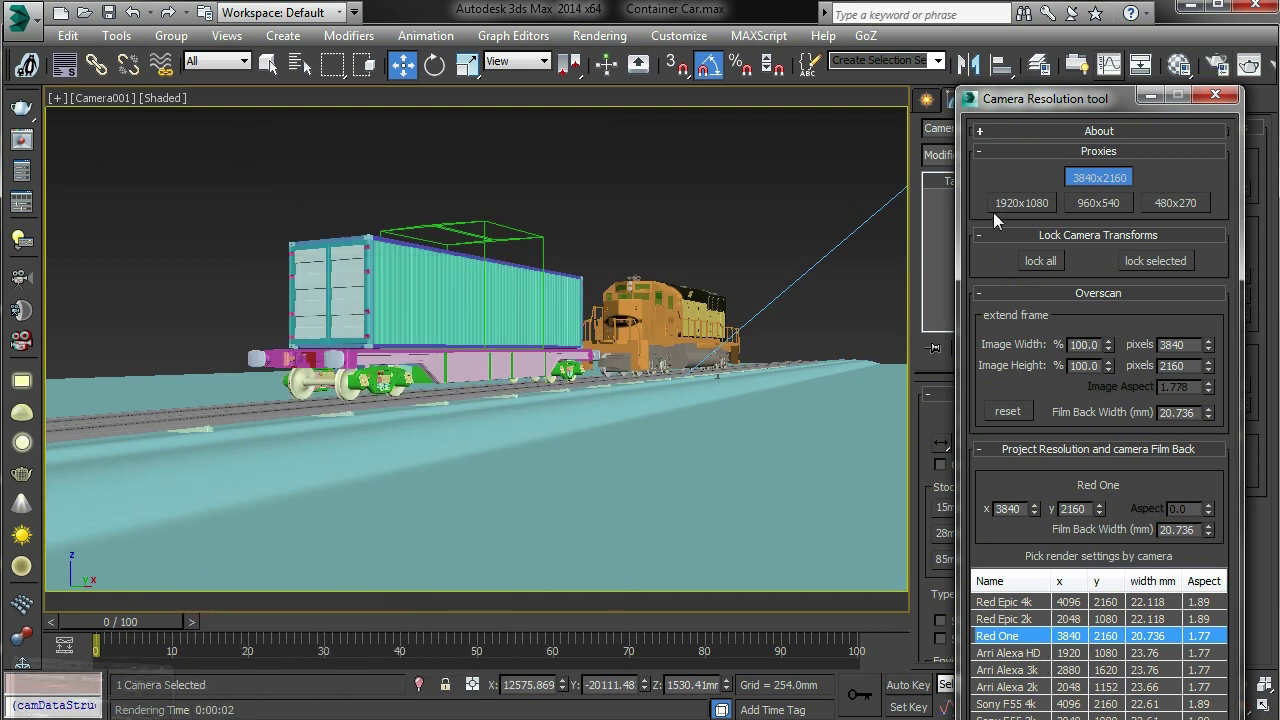
left_click(1028, 204)
left_click(1093, 205)
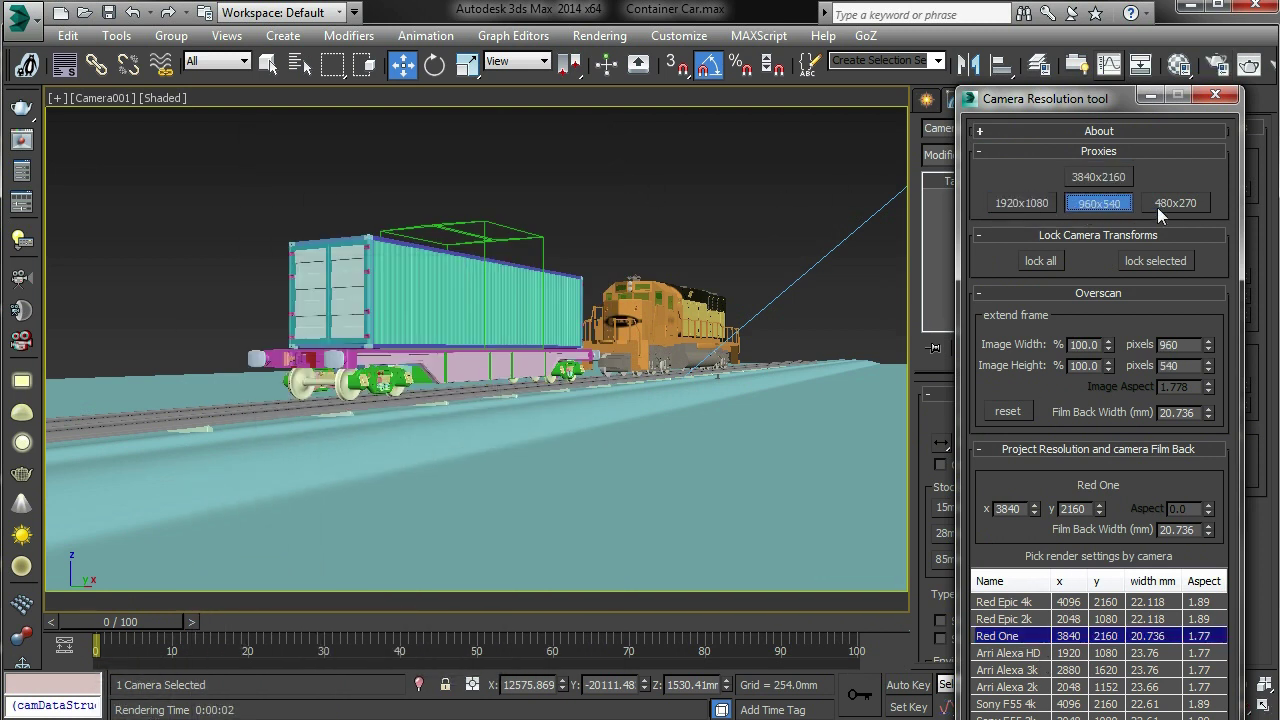
left_click(1163, 205)
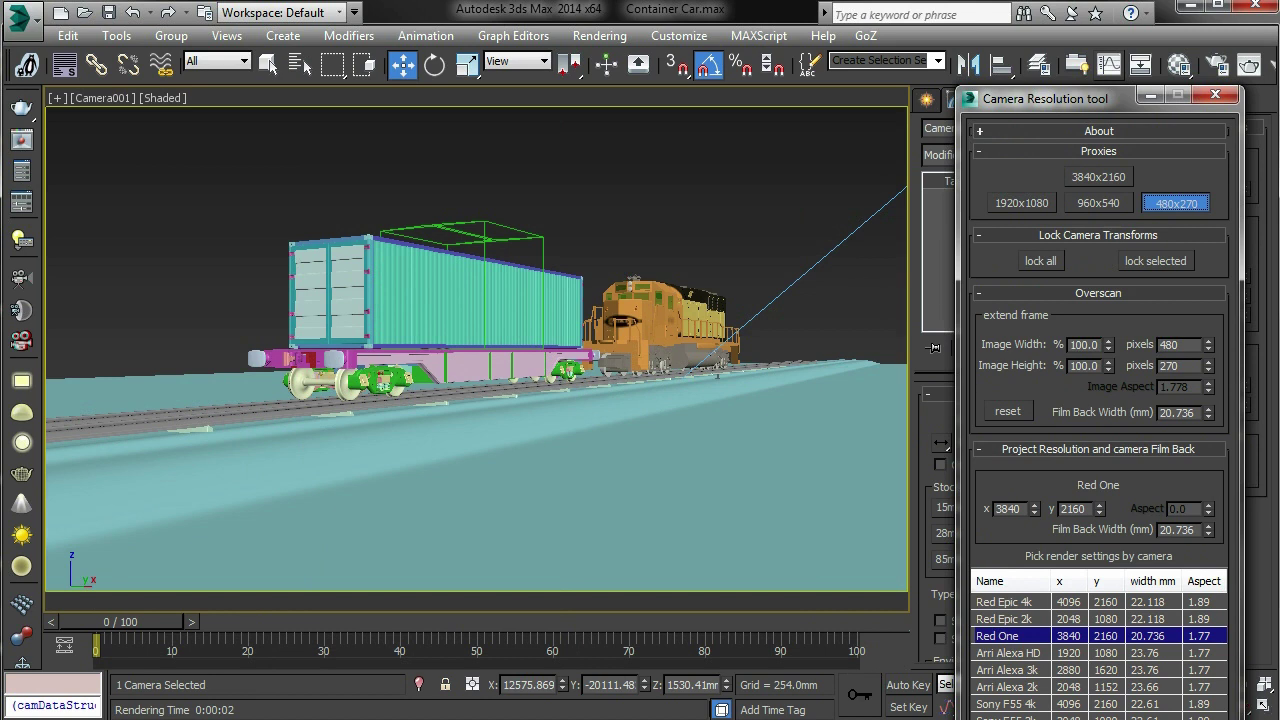
key("F10")
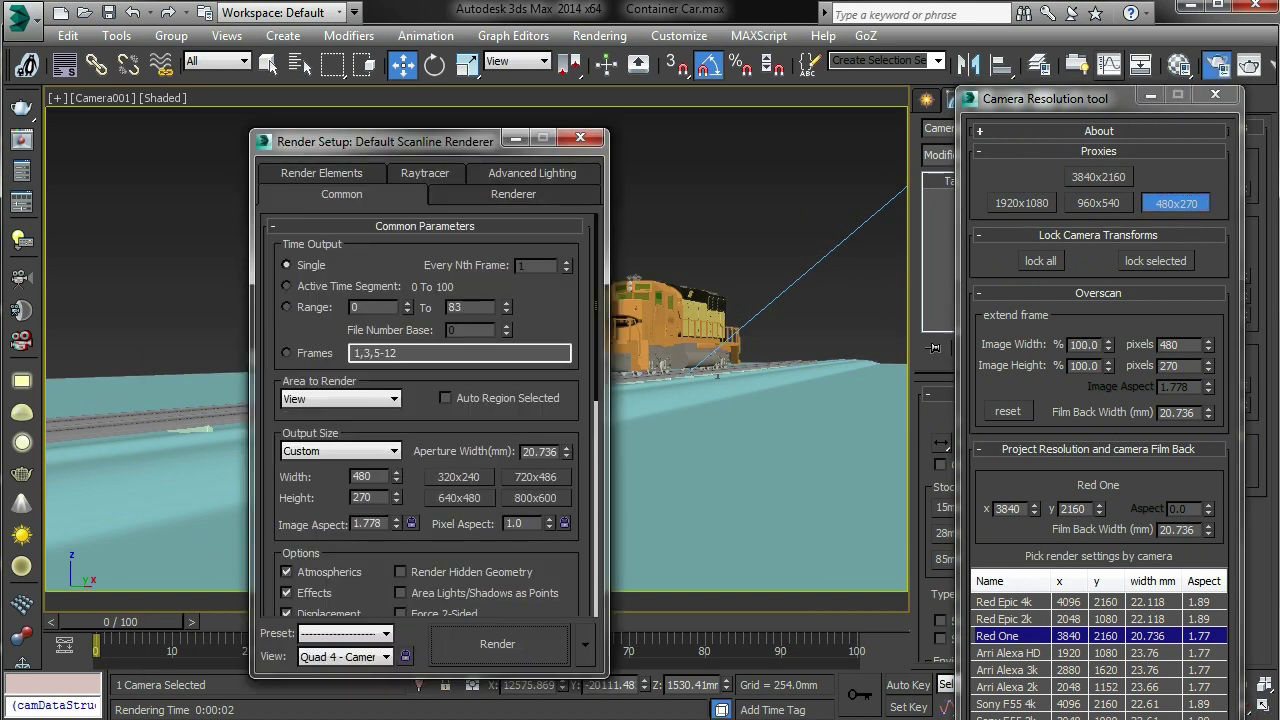
left_click_drag(463, 151, 415, 144)
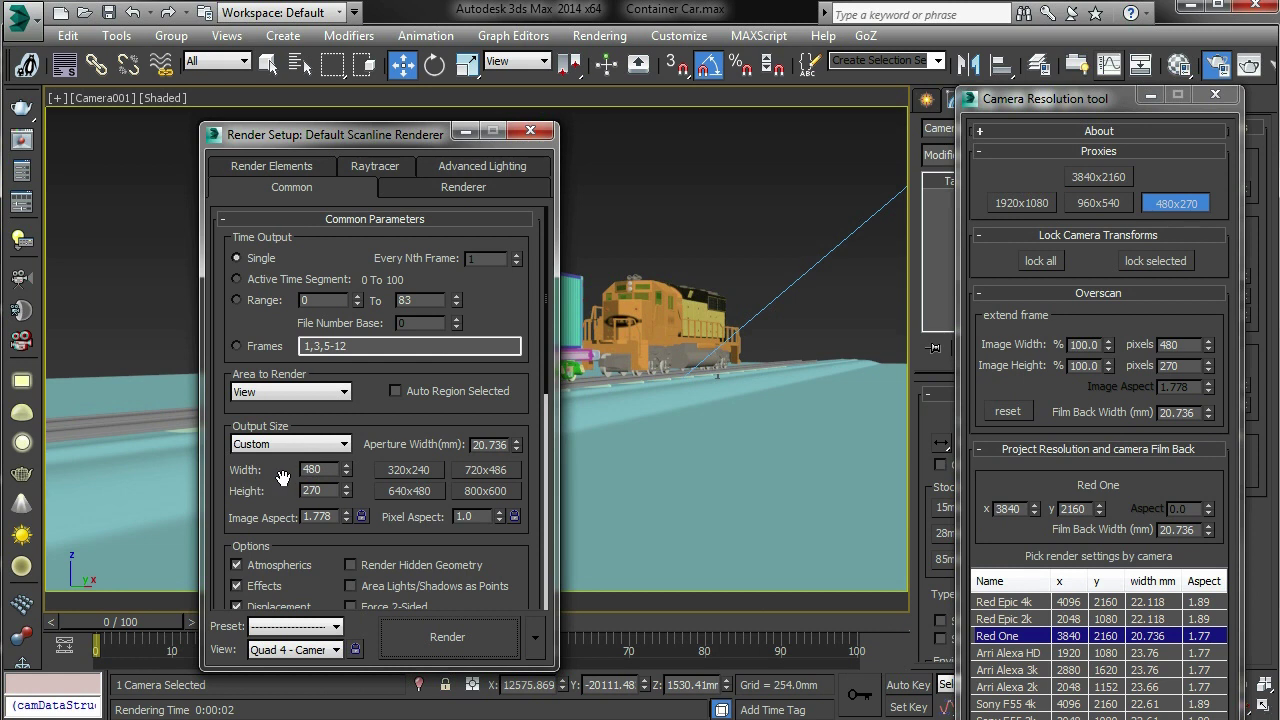
Render the camera view at the 480x270 proxy, overwriting testHD.exr.
left_click(1100, 203)
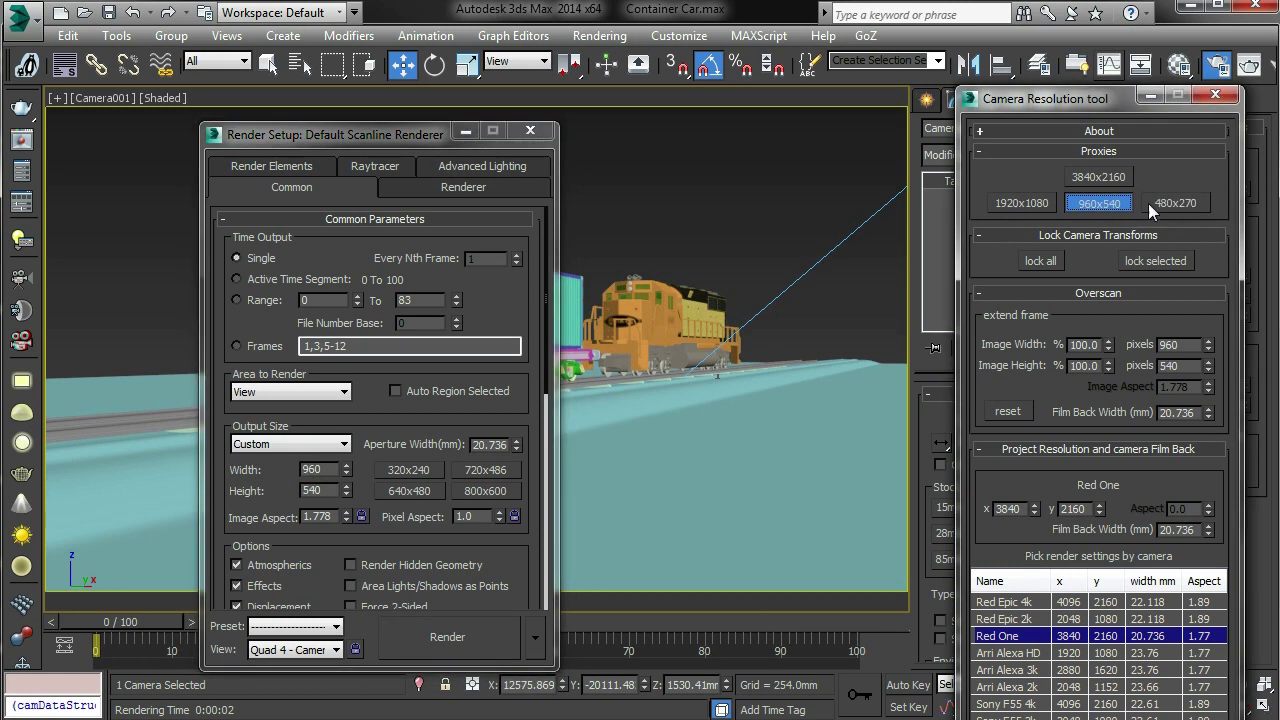
left_click(1155, 204)
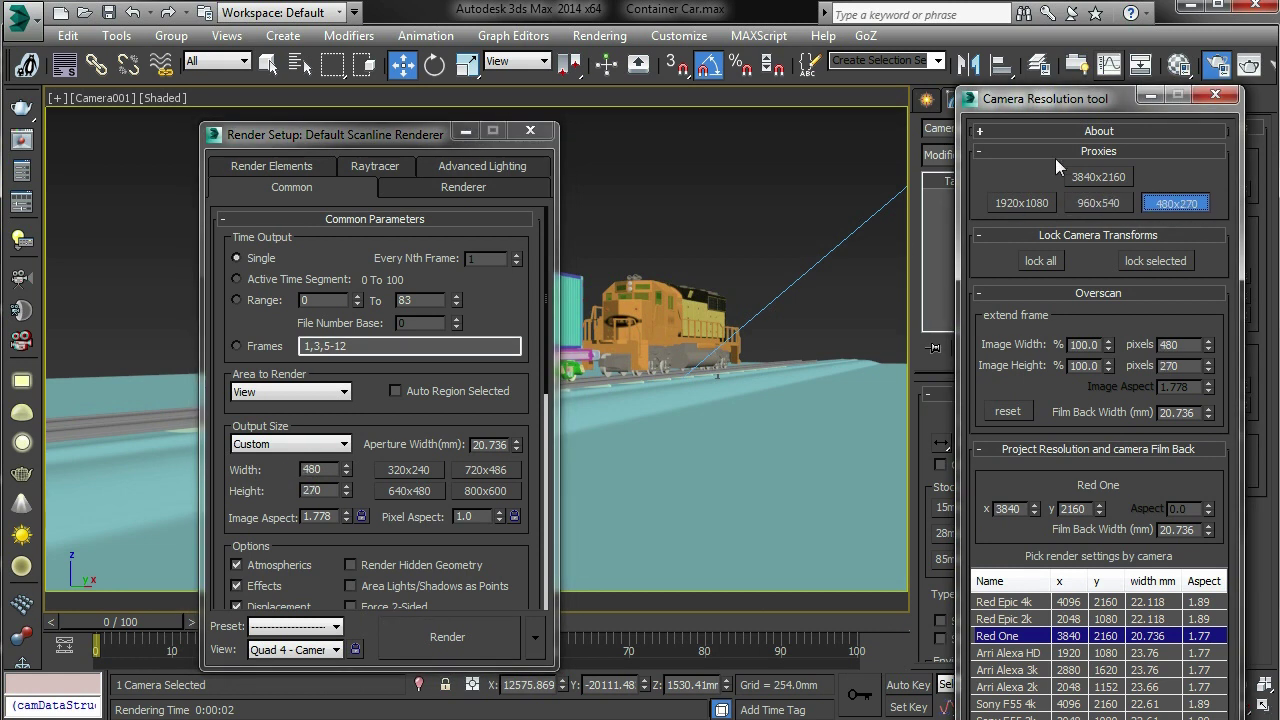
left_click(1248, 66)
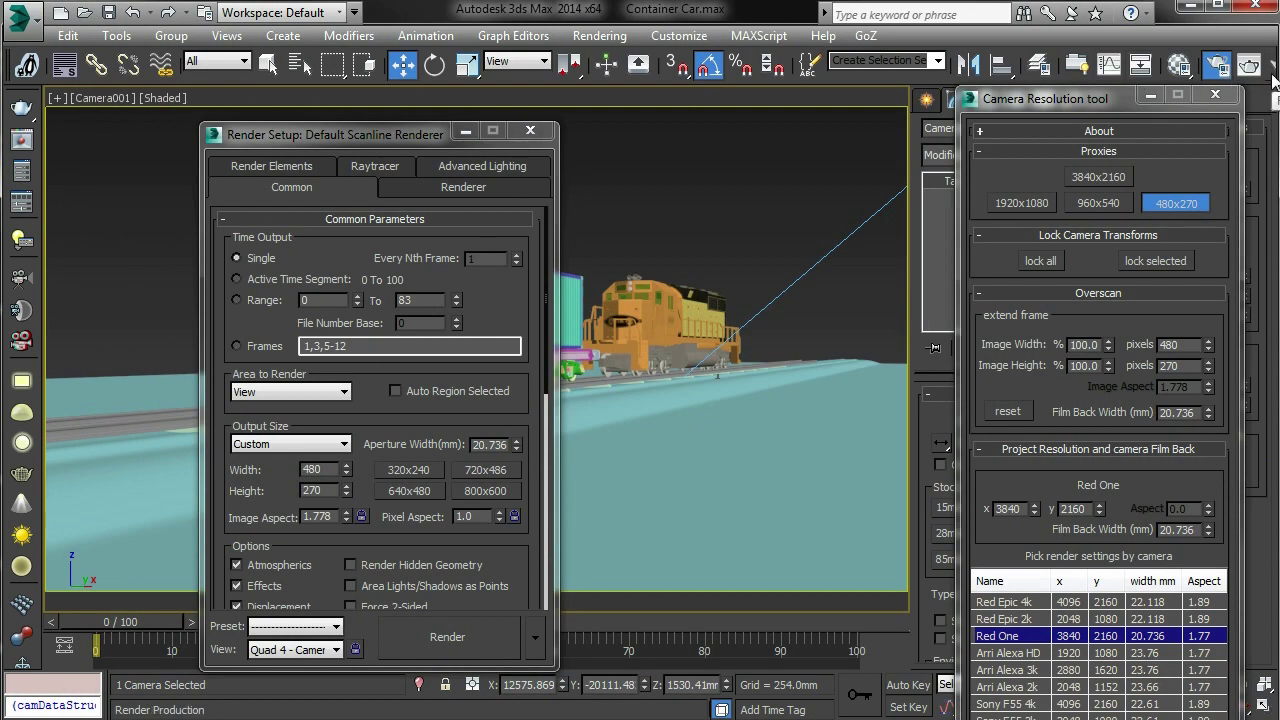
left_click(1262, 66)
left_click(584, 391)
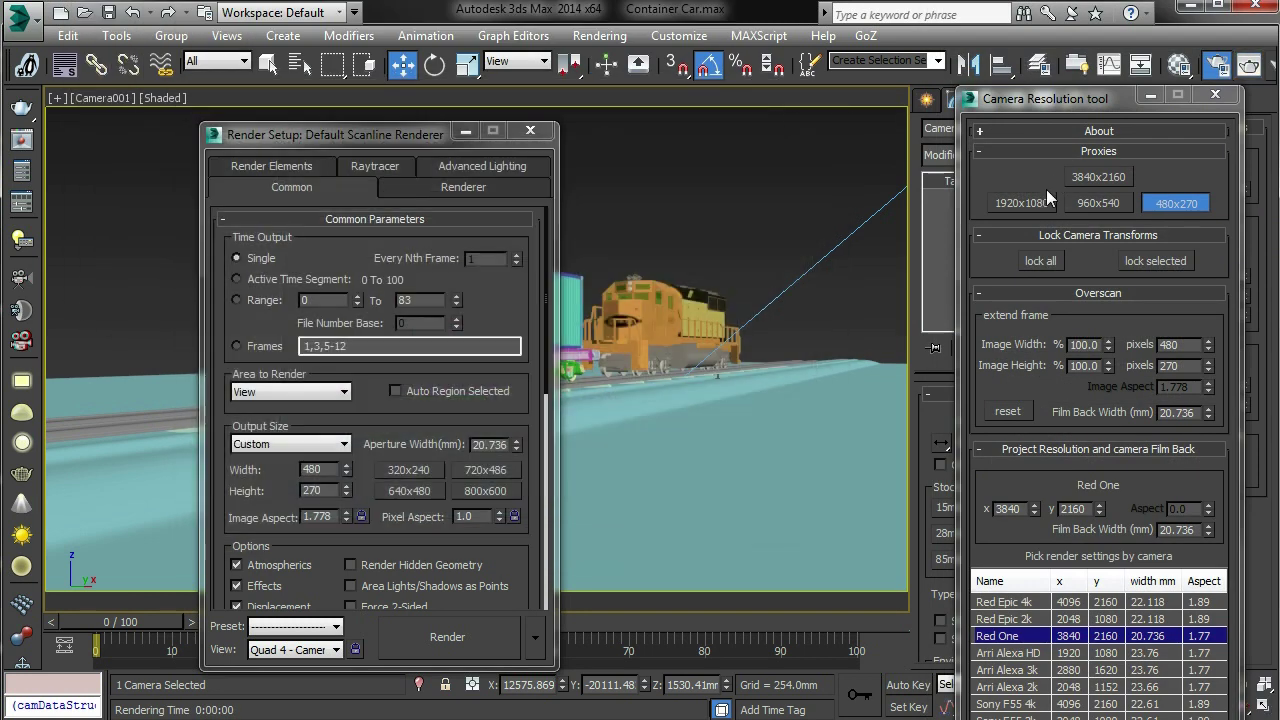
Render again at the 1920x1080 proxy, overwriting testHD.exr.
left_click(1035, 198)
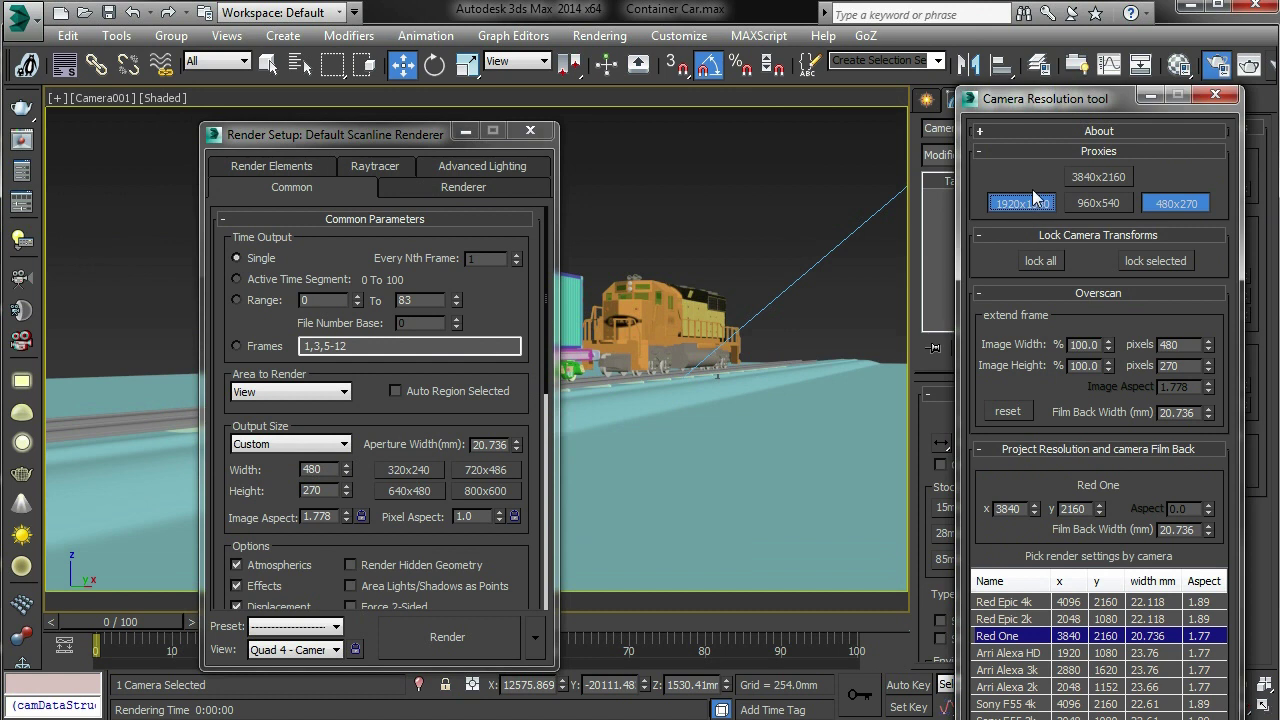
left_click(1262, 66)
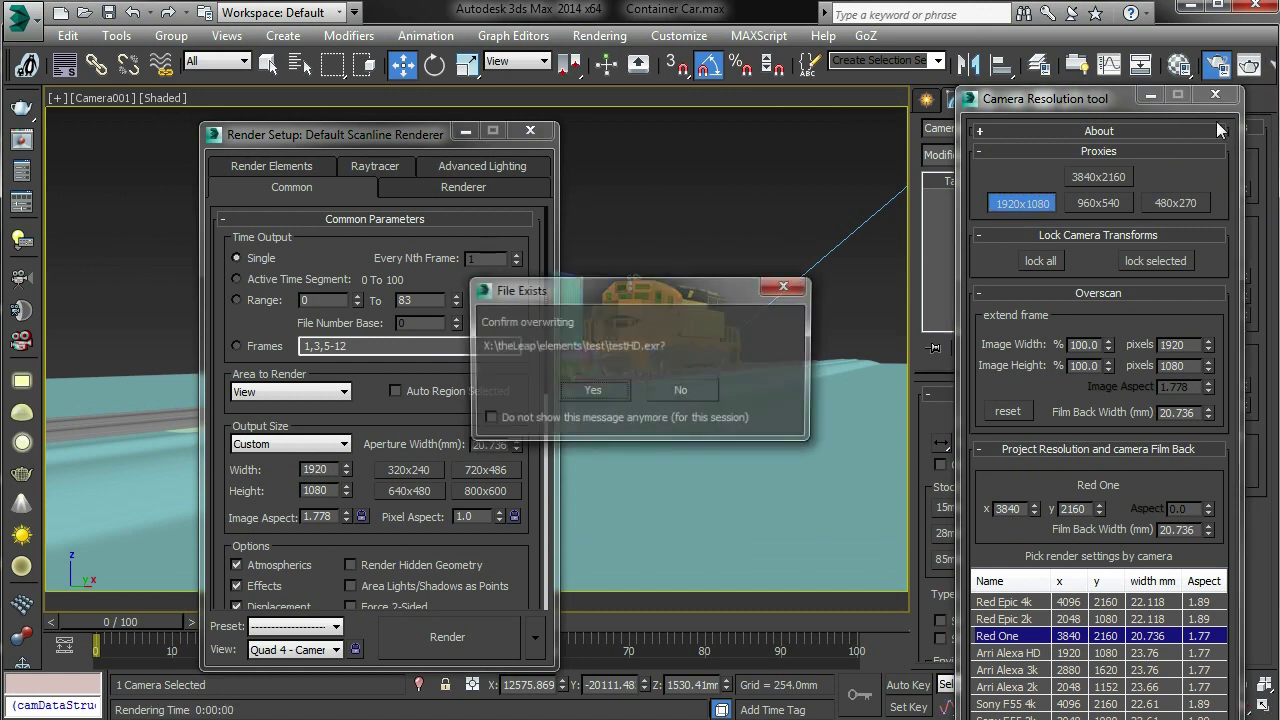
left_click(592, 391)
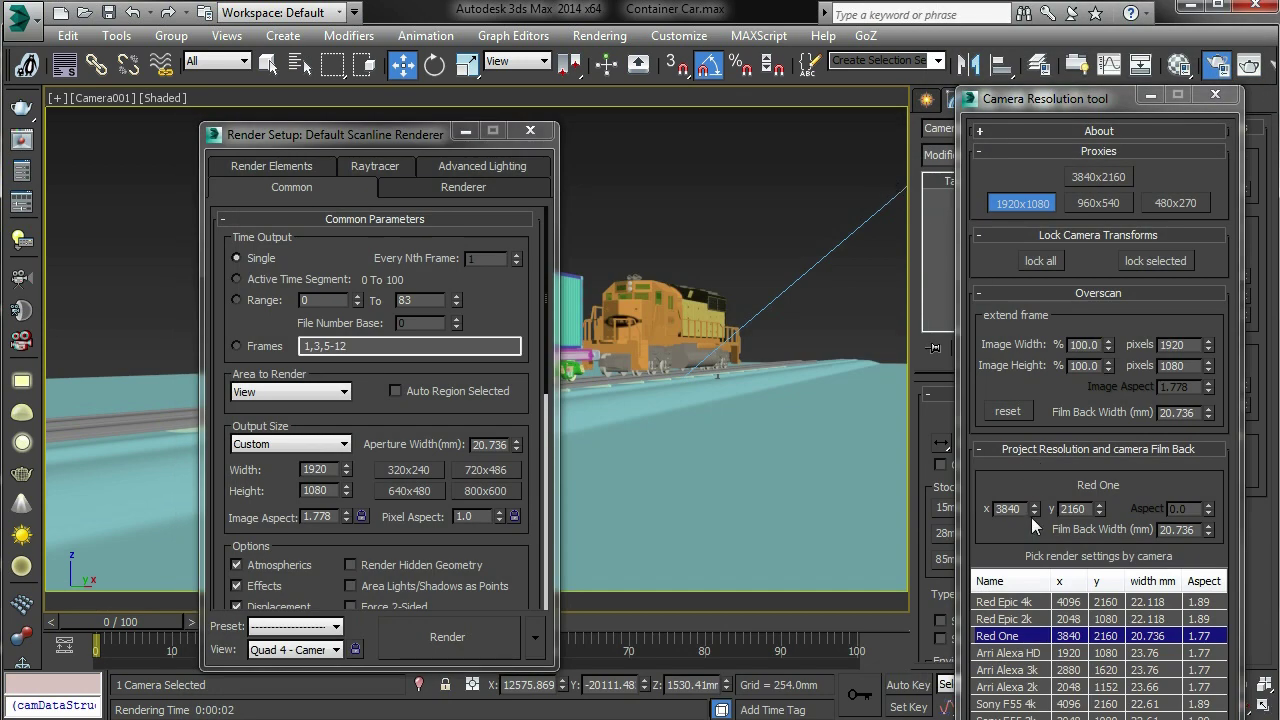
Apply the Arri Alexa HD camera preset and close Render Setup.
left_click(1022, 655)
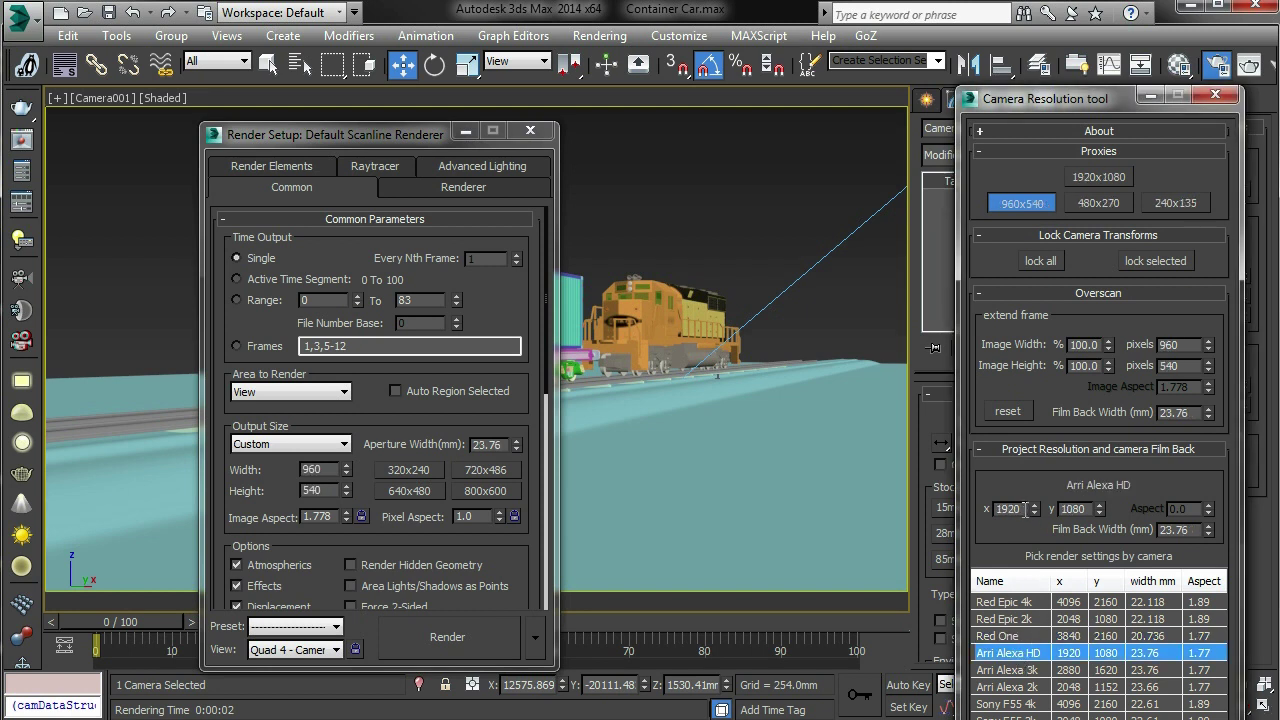
left_click_drag(370, 132, 535, 161)
left_click(575, 157)
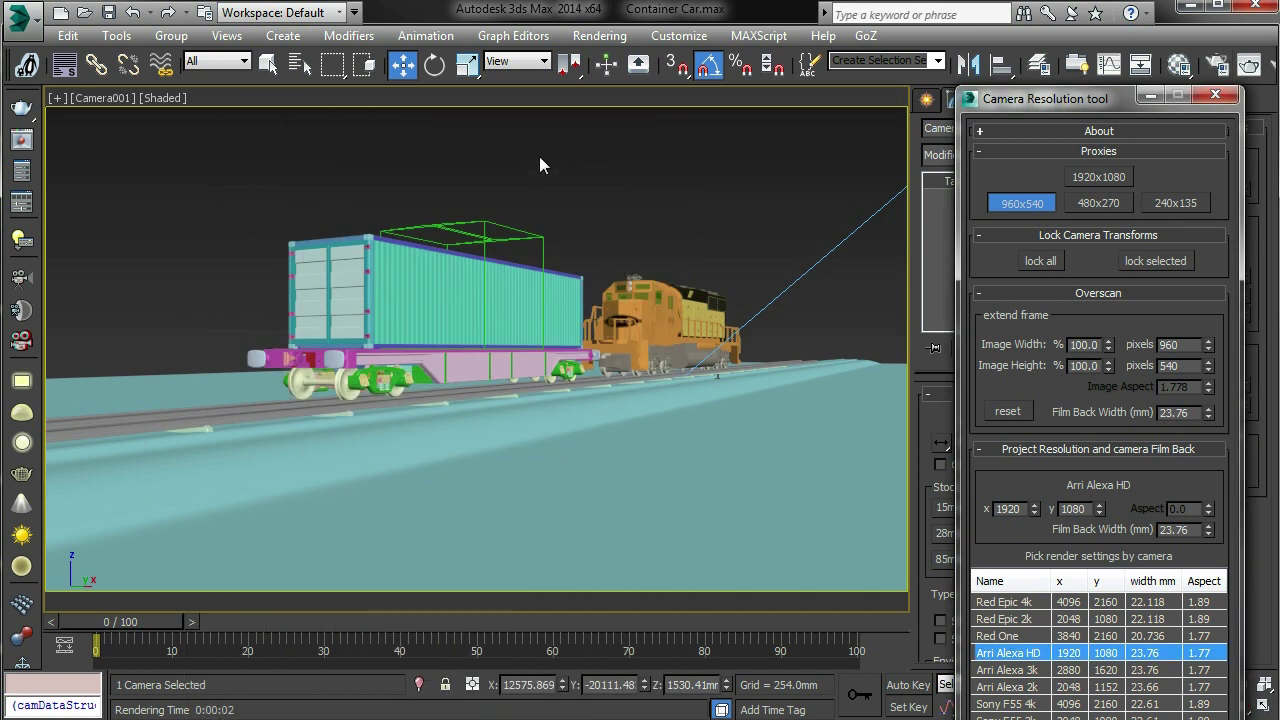
Check the Arri Alexa HD values on the Custom tab of File Properties.
left_click(22, 14)
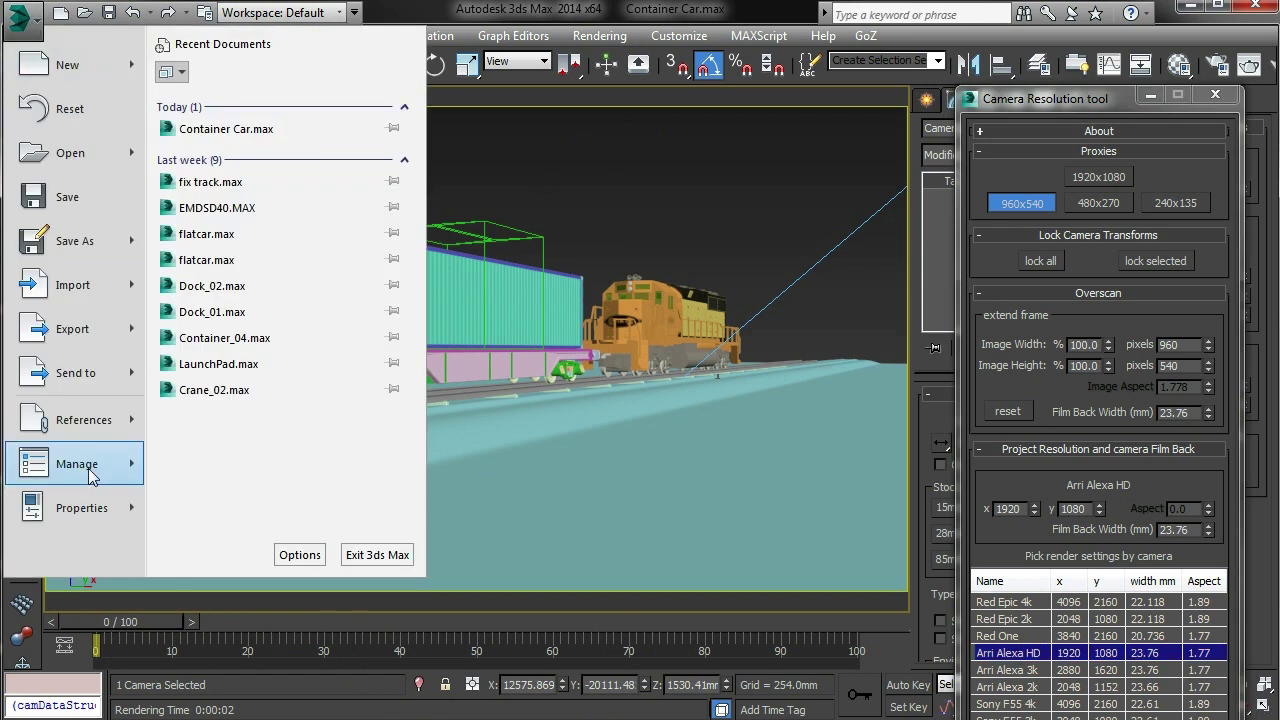
mouse_move(110, 520)
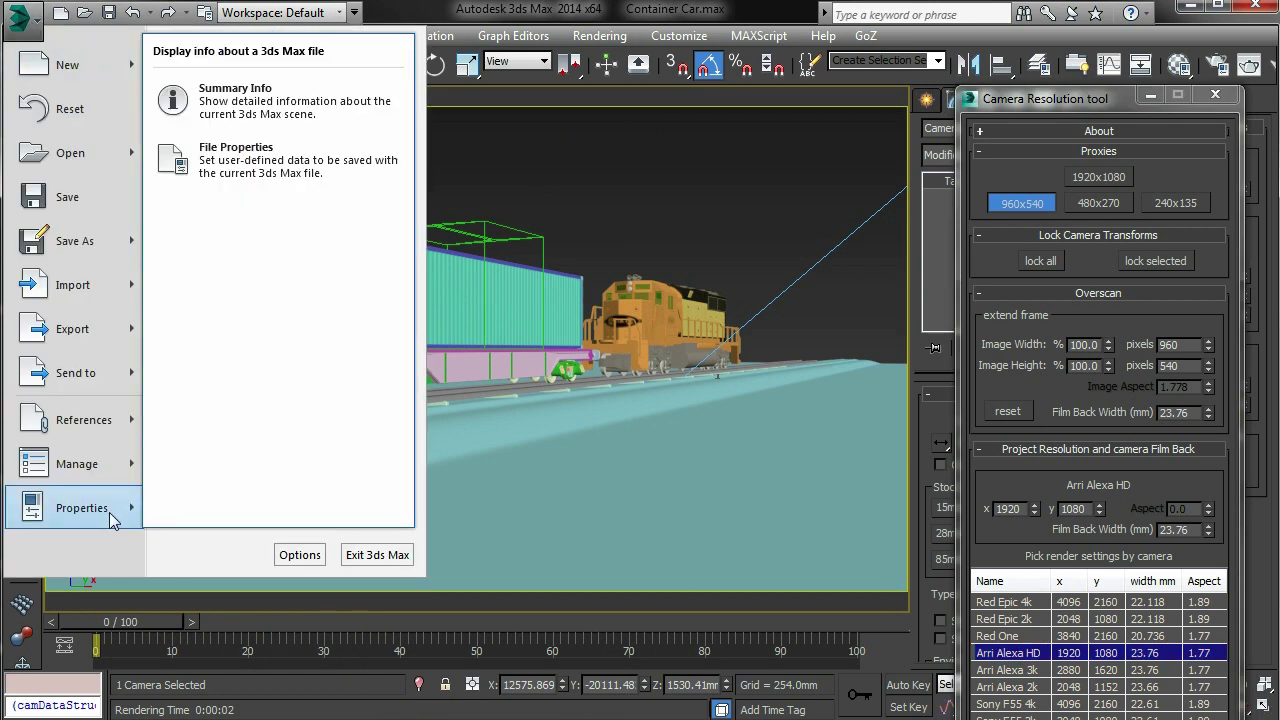
left_click(280, 170)
left_click(605, 172)
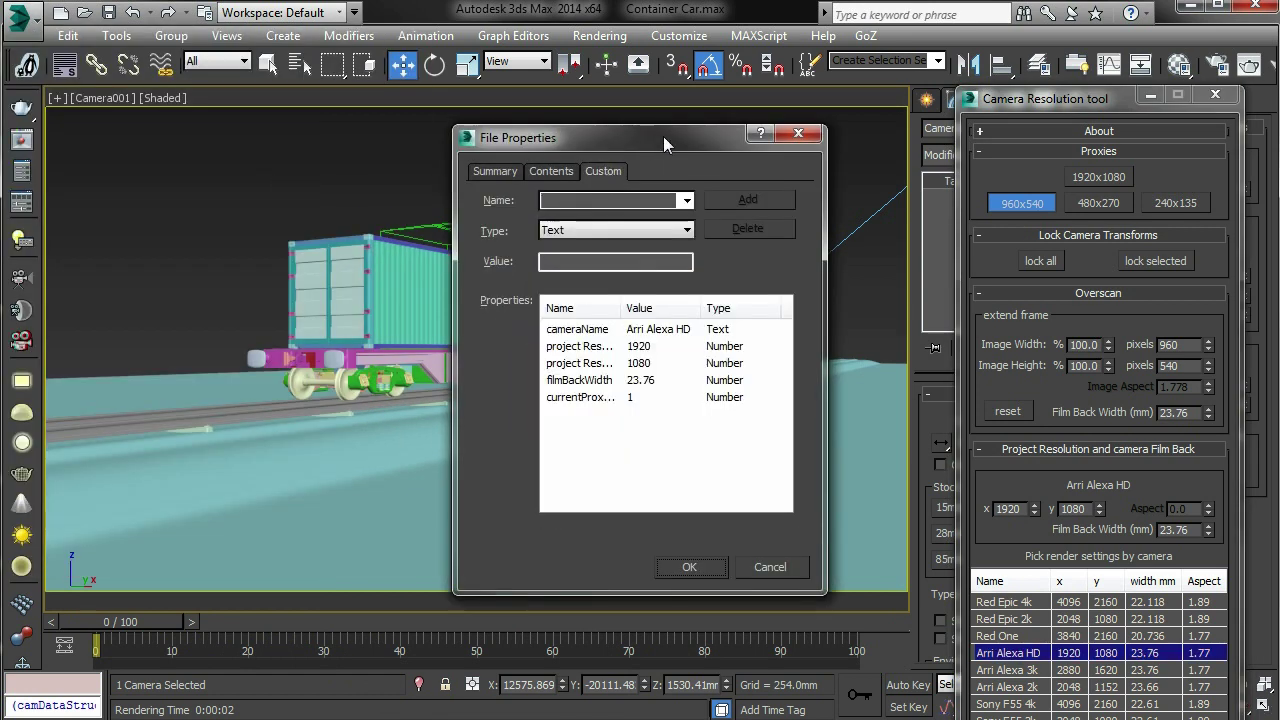
left_click_drag(667, 135, 434, 98)
left_click_drag(388, 268, 437, 270)
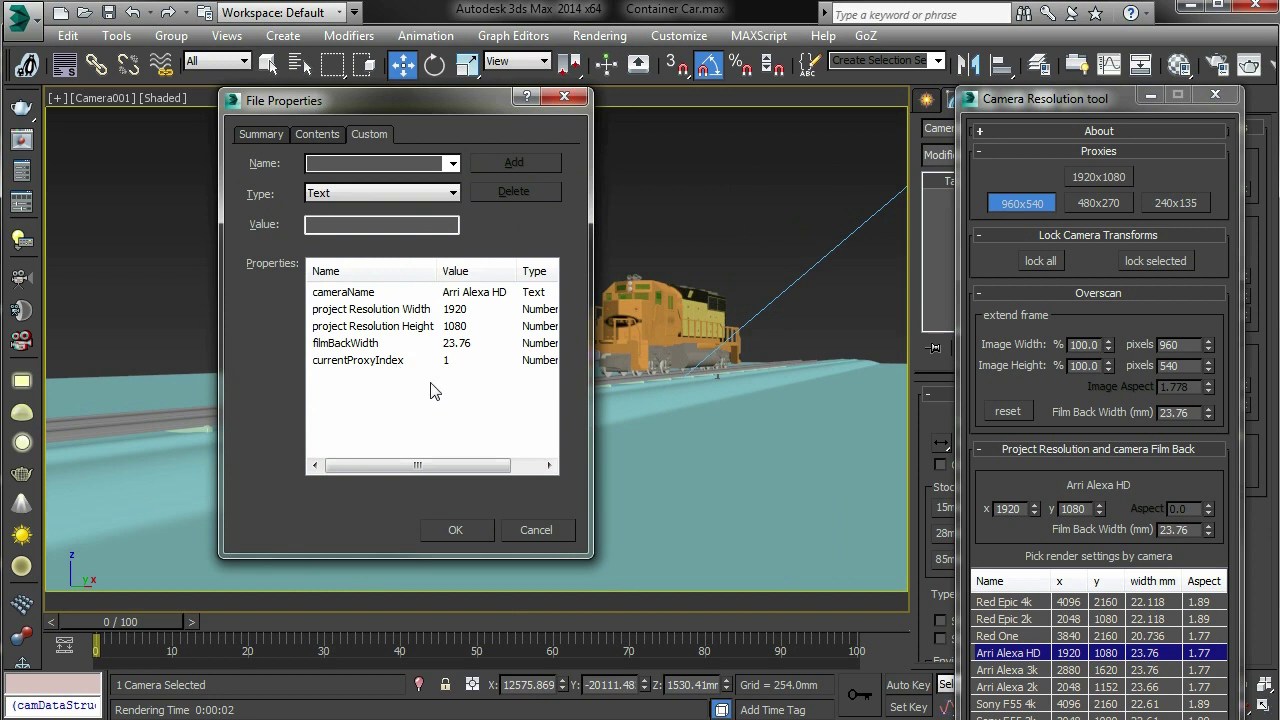
left_click(453, 529)
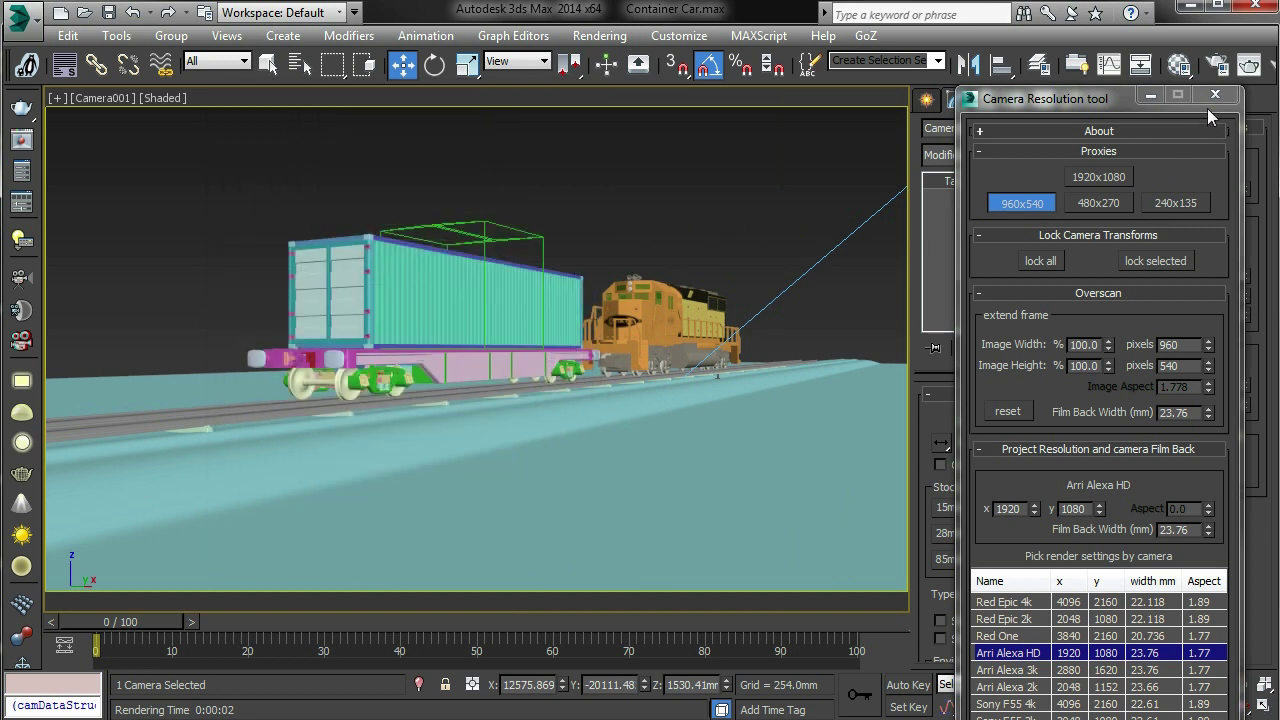
Close and relaunch the Camera Resolution tool from the Kenzors list, reposition it, then close it.
left_click(1214, 96)
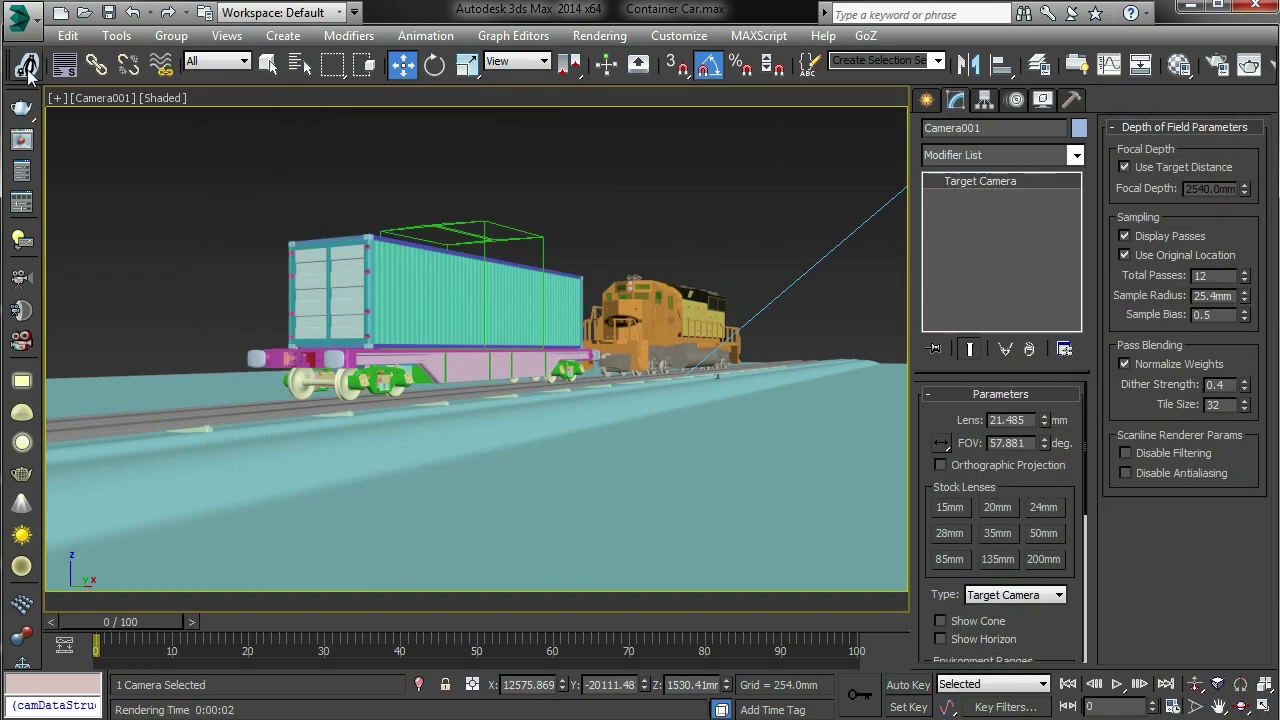
left_click(27, 64)
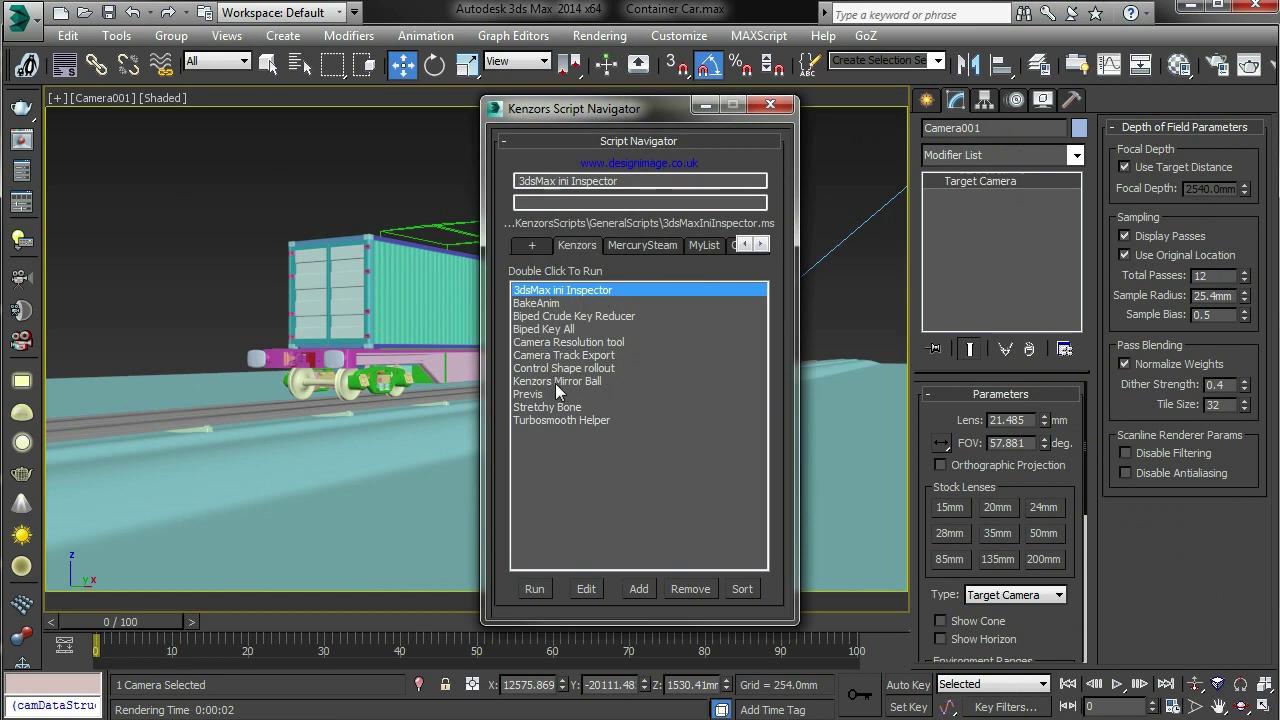
left_click(570, 344)
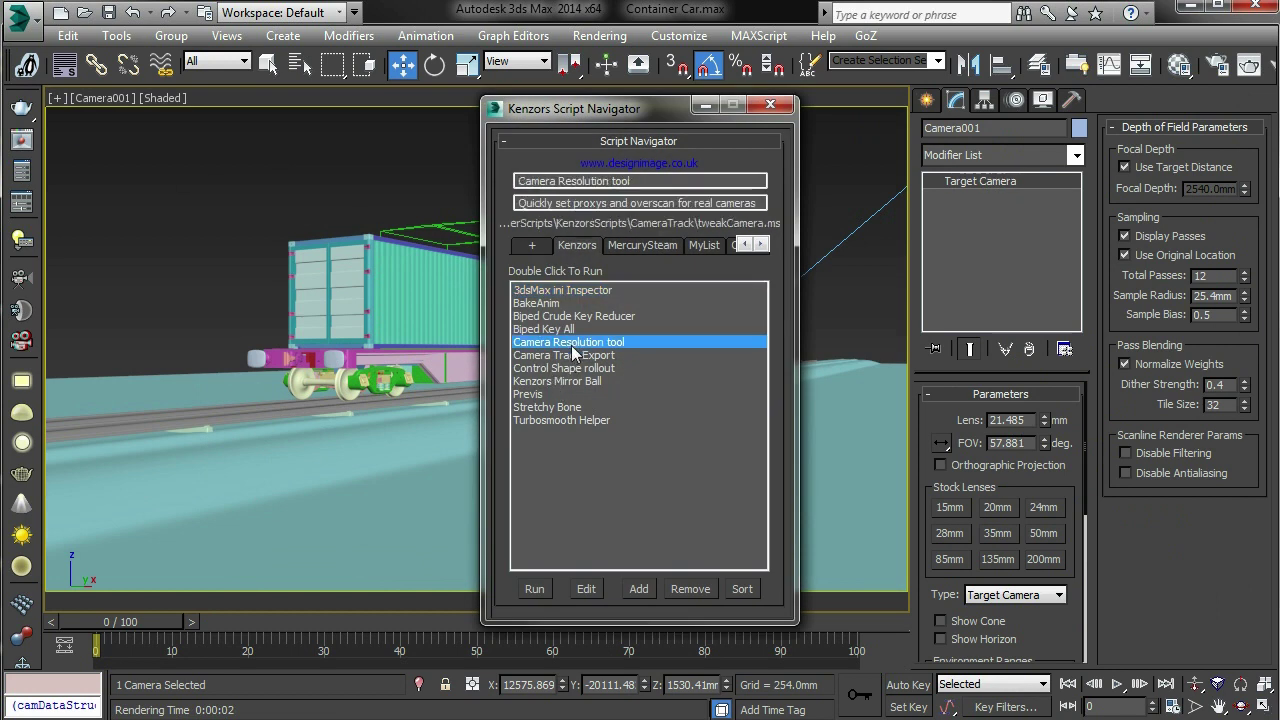
left_click(534, 589)
left_click_drag(593, 309, 798, 93)
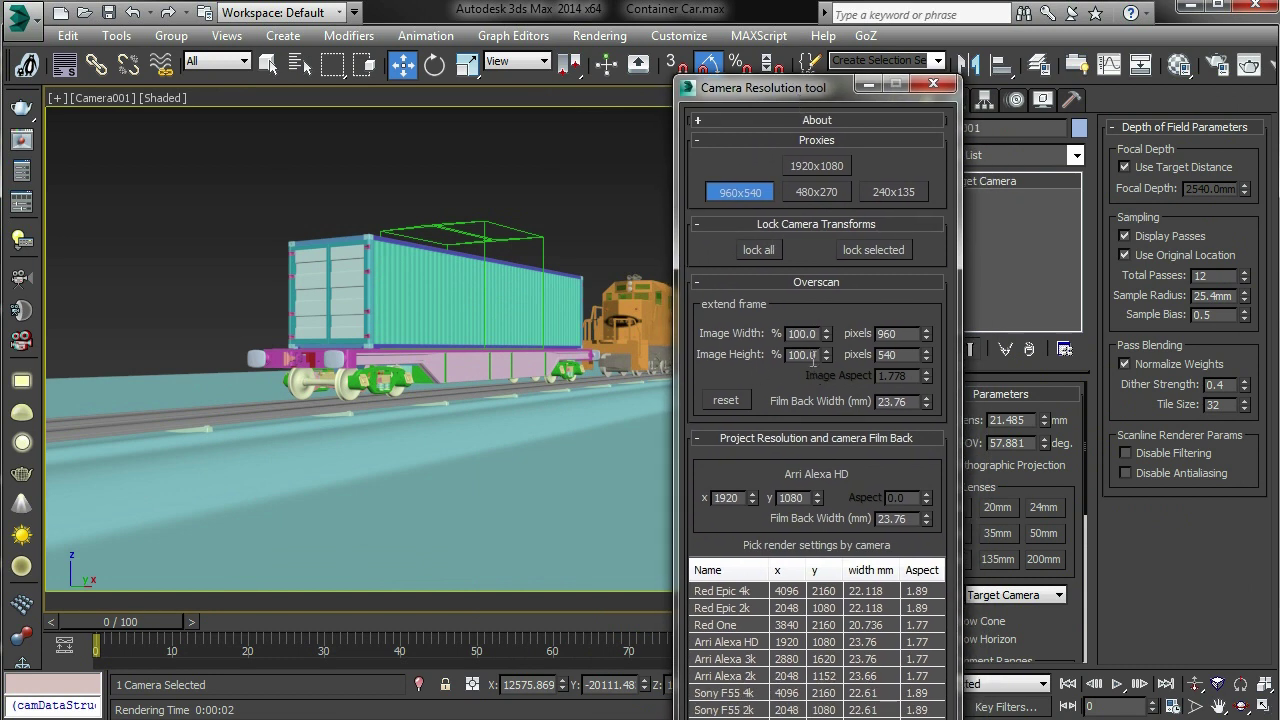
left_click_drag(764, 91, 695, 54)
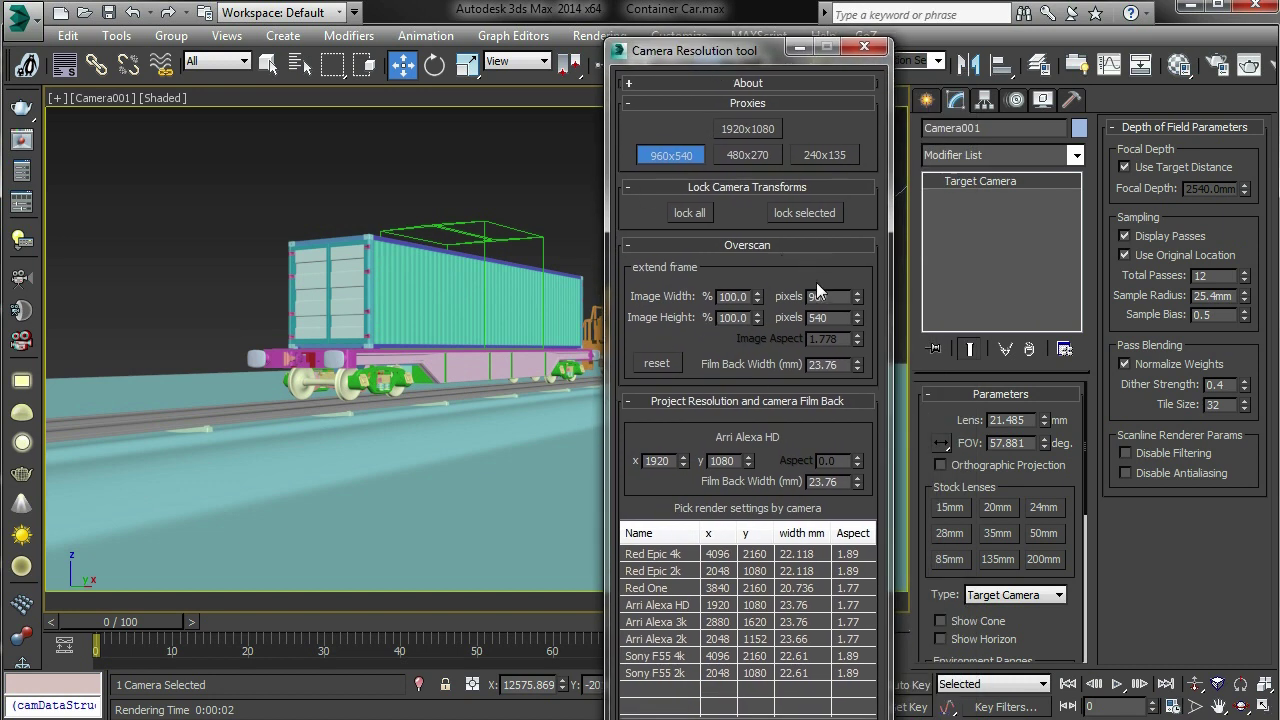
left_click_drag(738, 53, 782, 53)
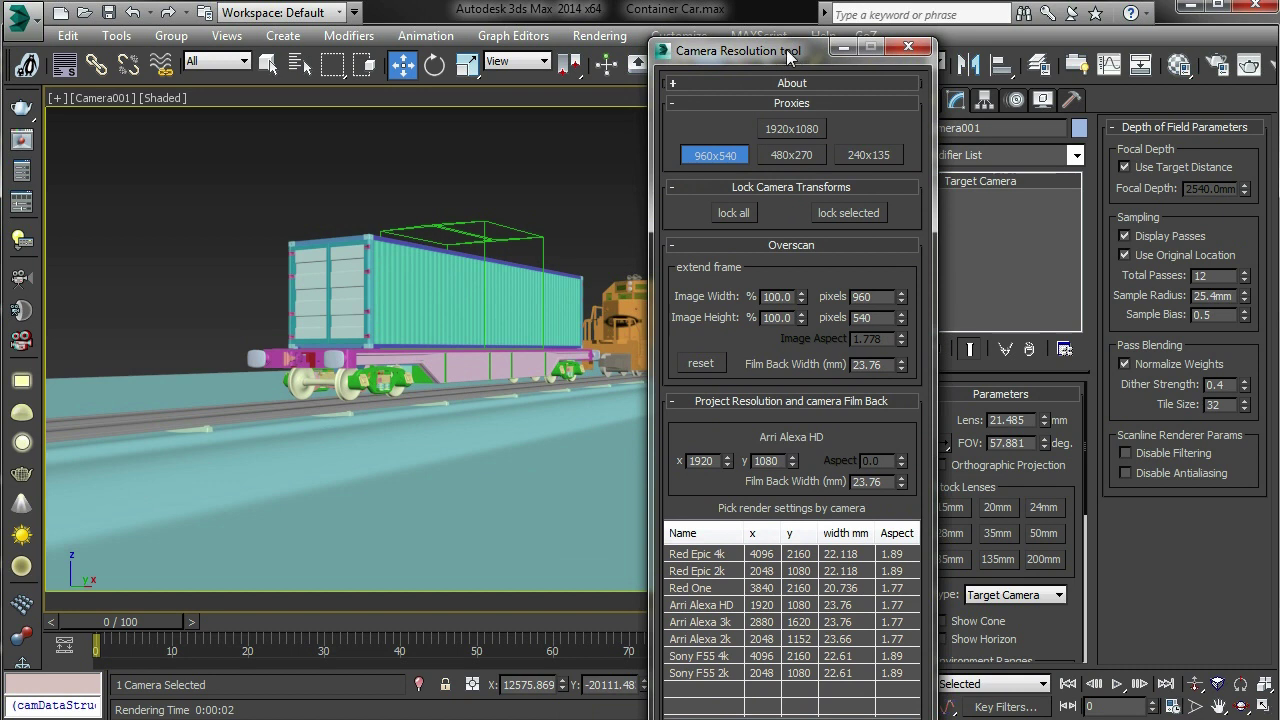
left_click_drag(785, 52, 733, 40)
left_click(861, 31)
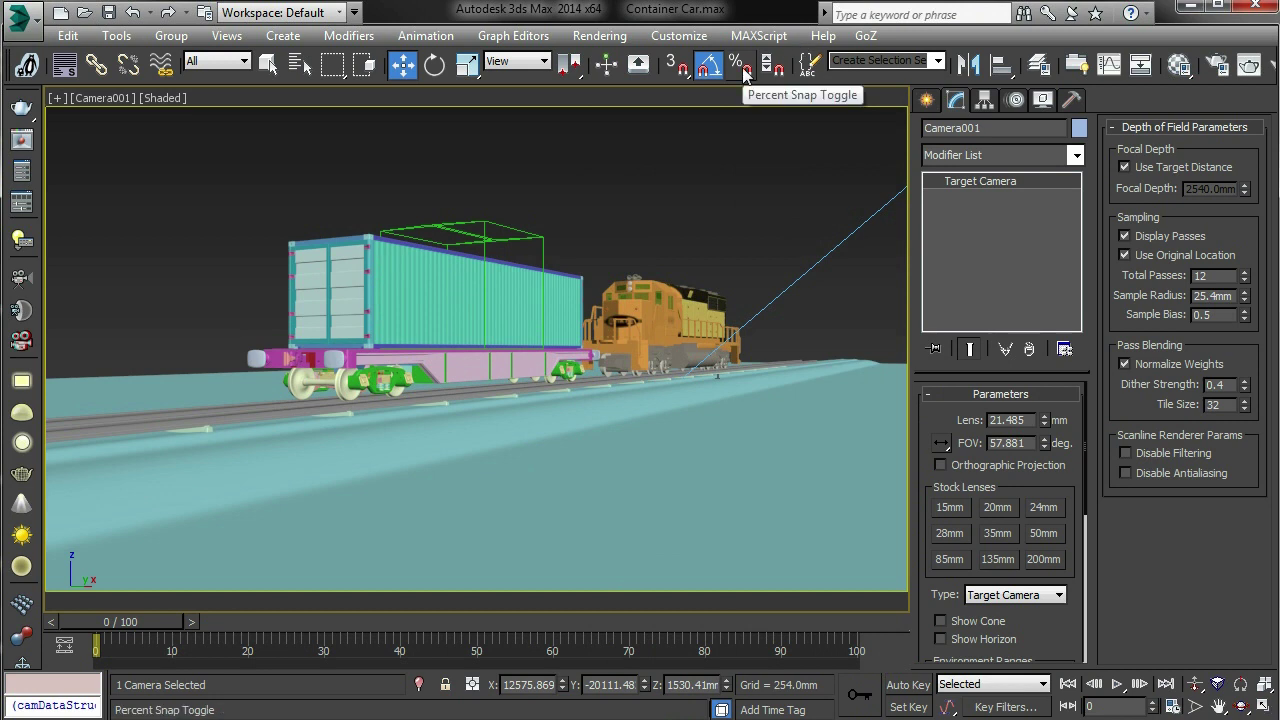
left_click(30, 22)
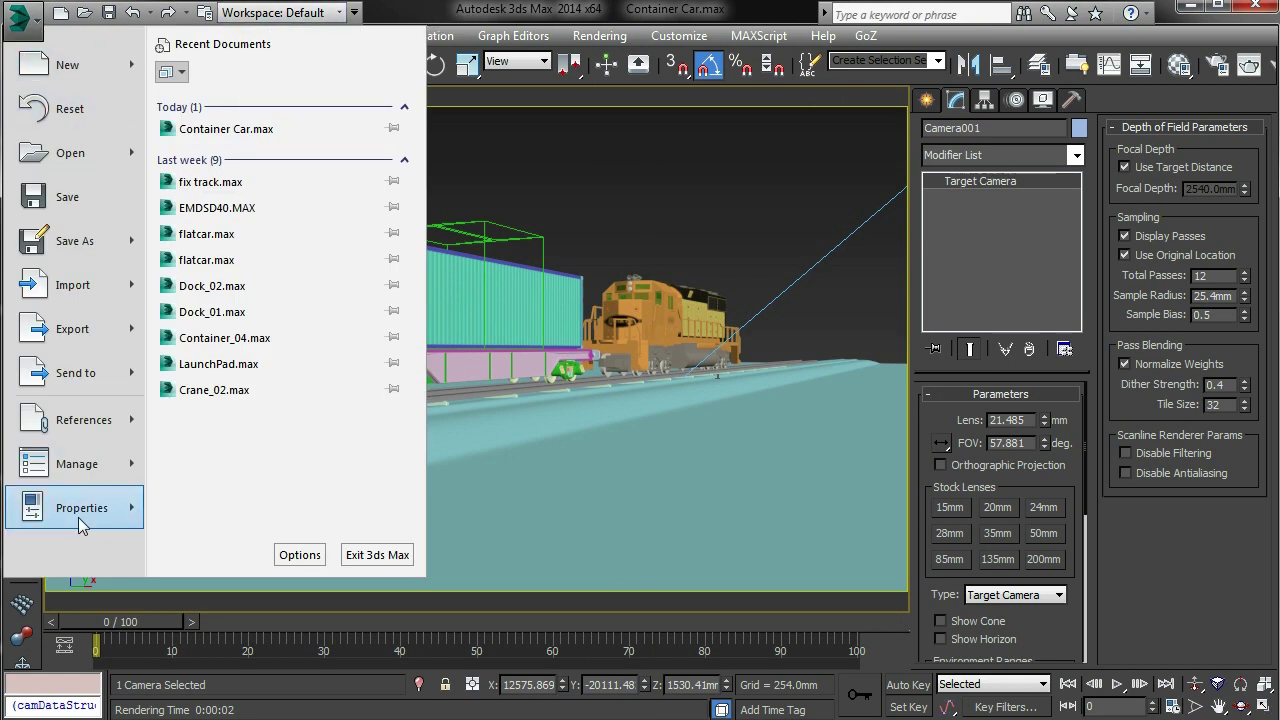
mouse_move(81, 515)
left_click(272, 172)
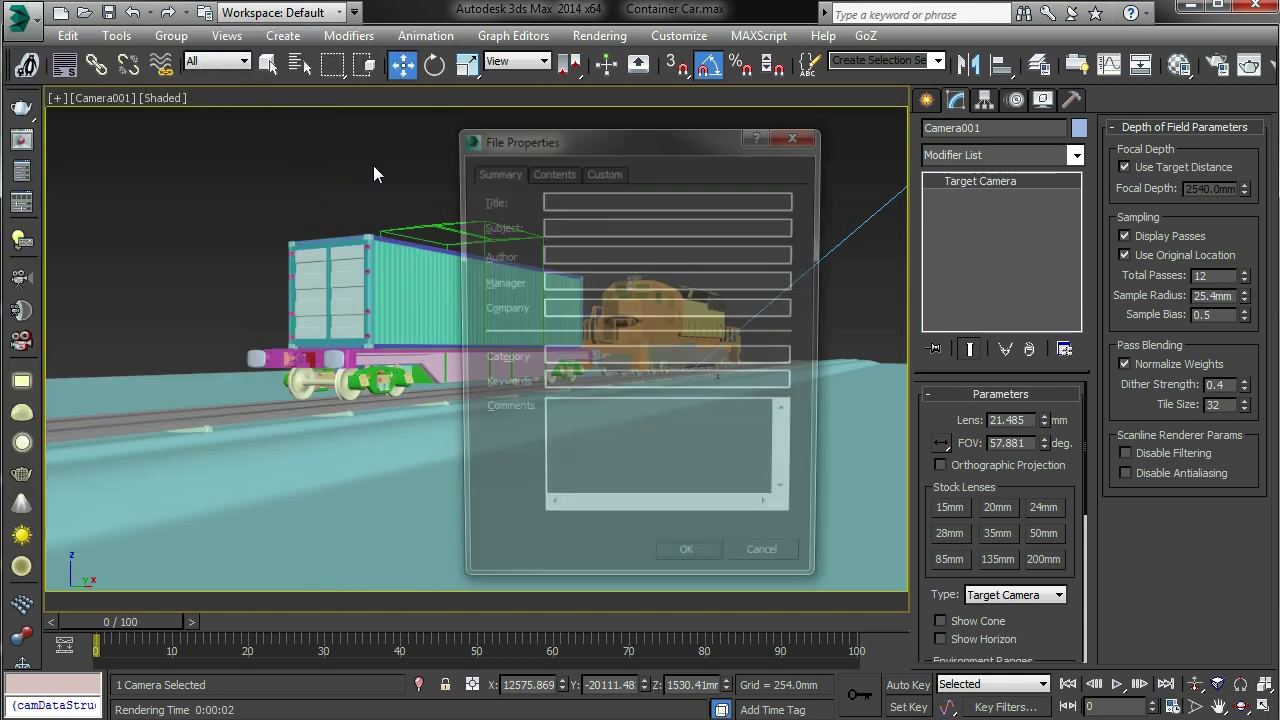
left_click(556, 170)
left_click(604, 170)
left_click(540, 171)
left_click(495, 171)
left_click(798, 133)
left_click(38, 26)
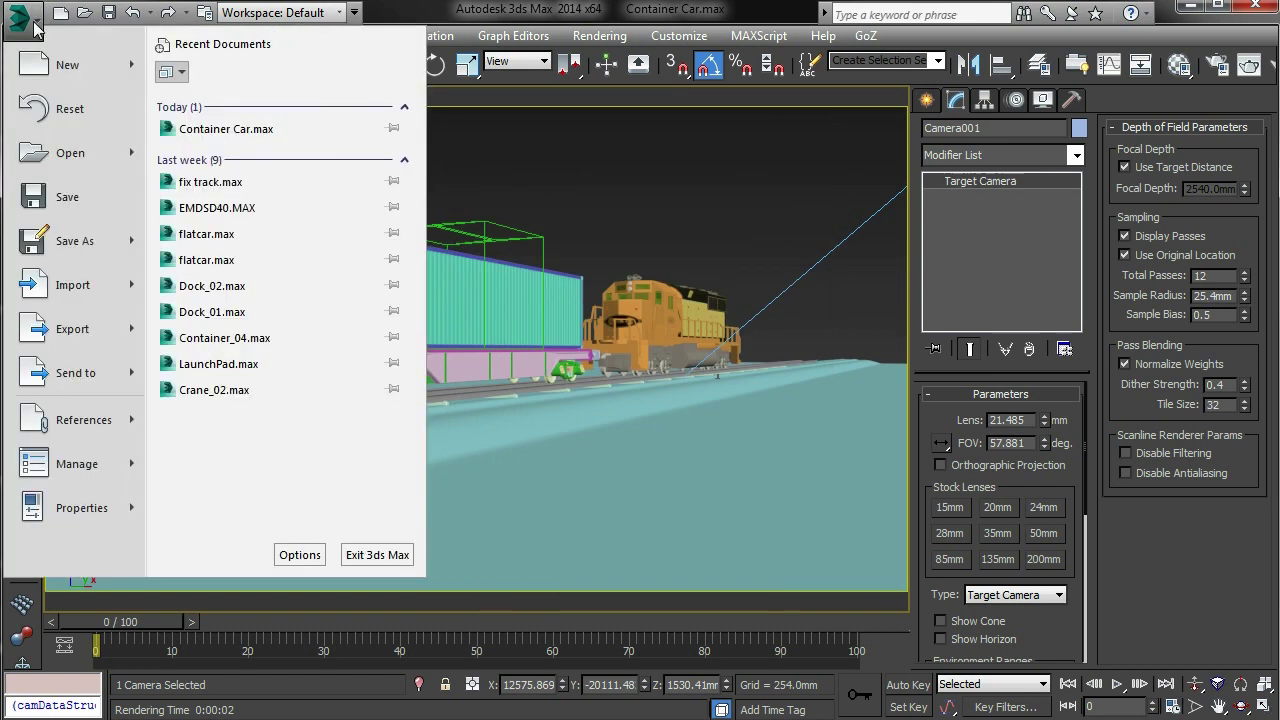
left_click(115, 252)
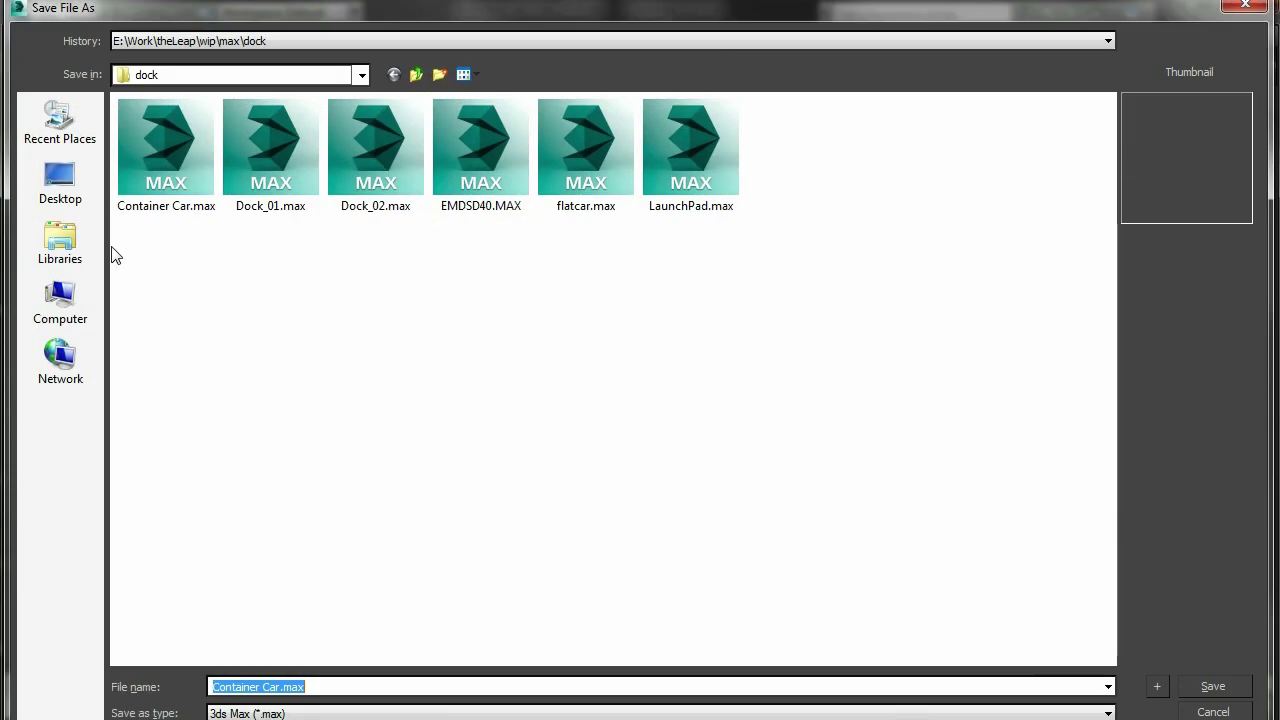
left_click(341, 41)
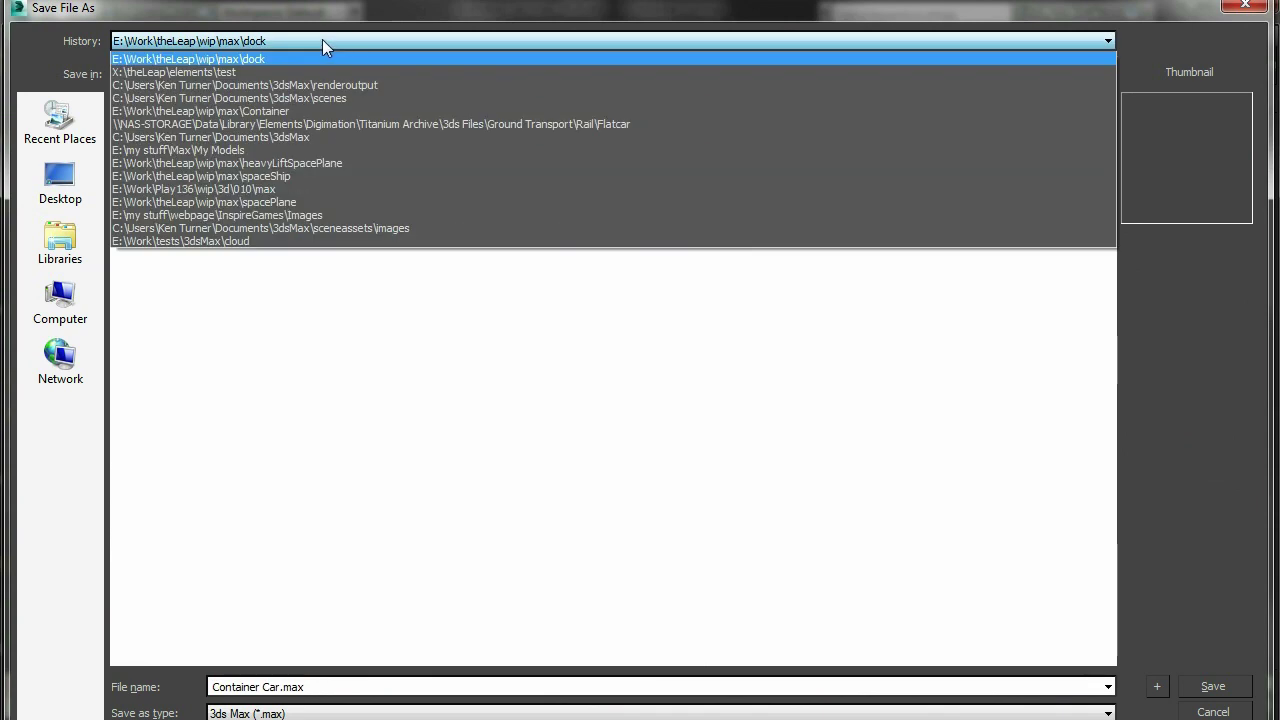
left_click(304, 98)
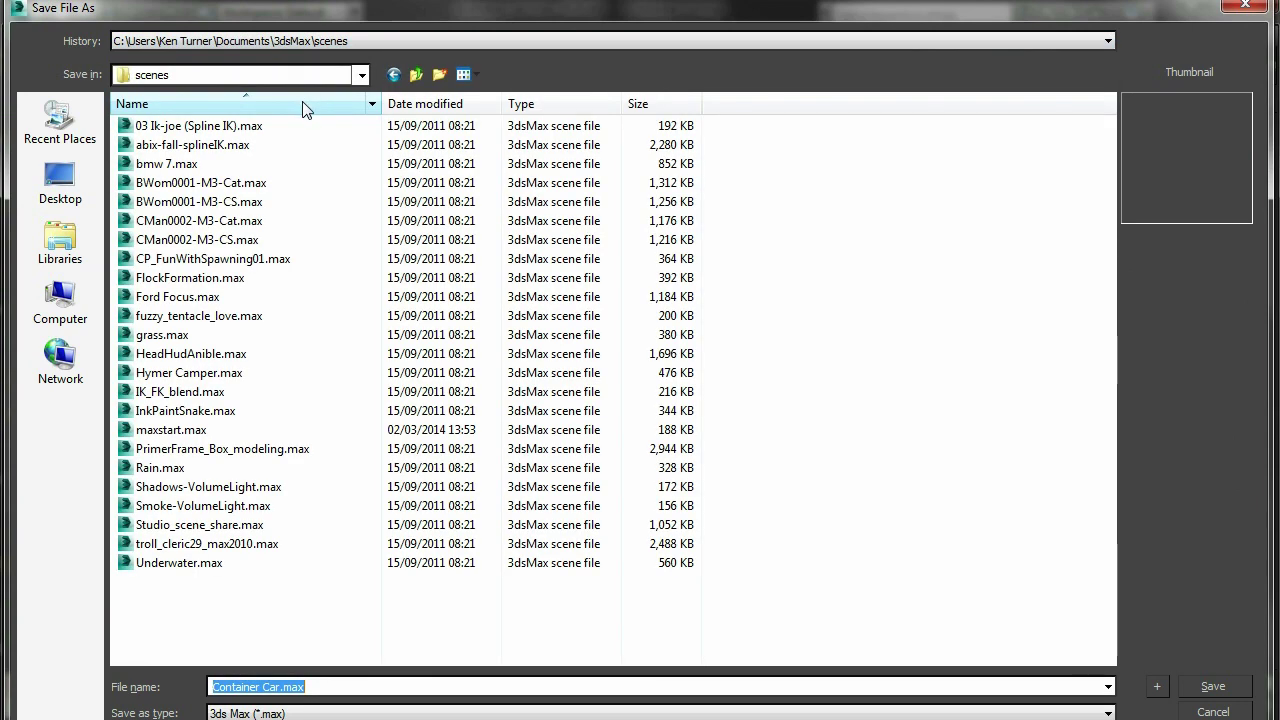
left_click(143, 432)
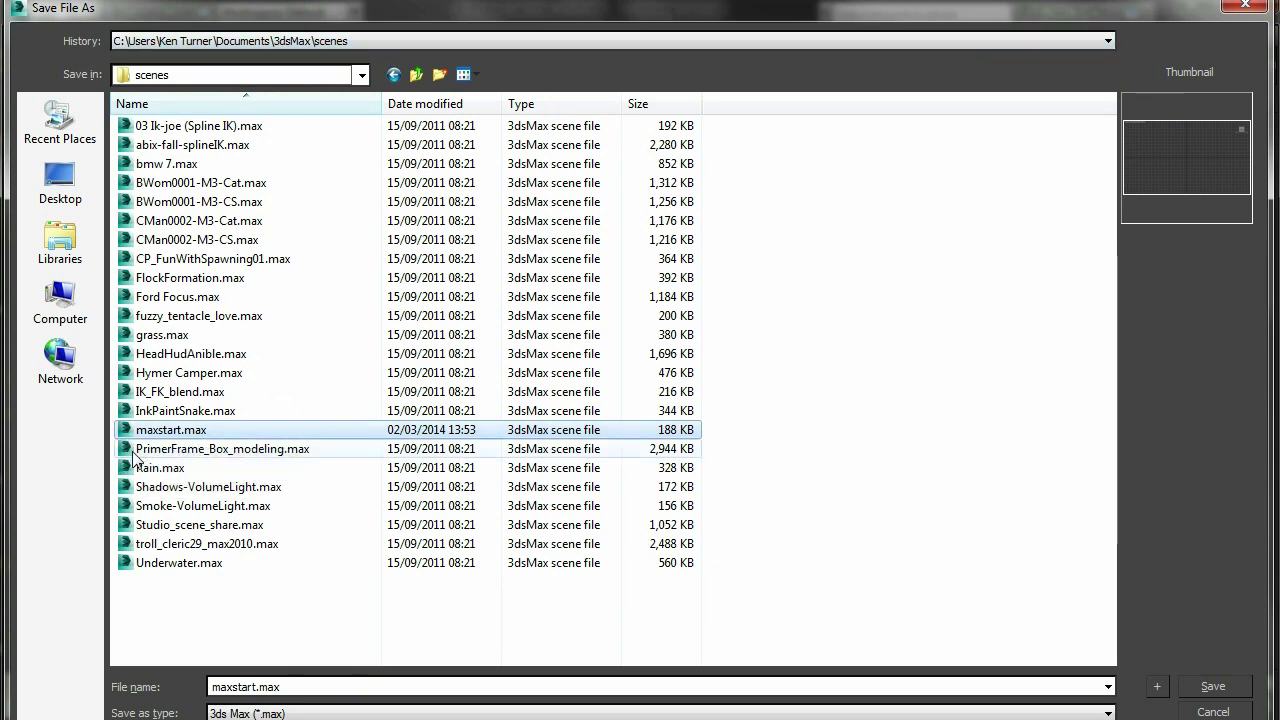
left_click(1219, 713)
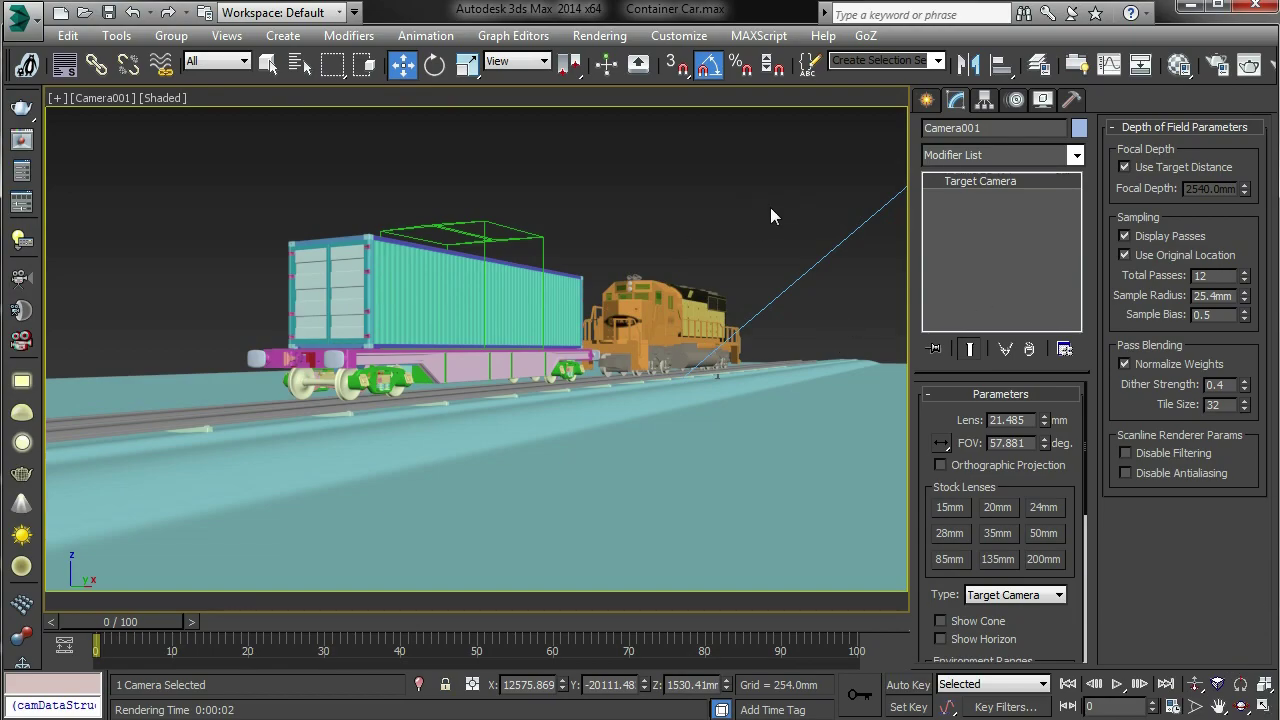
left_click(1150, 706)
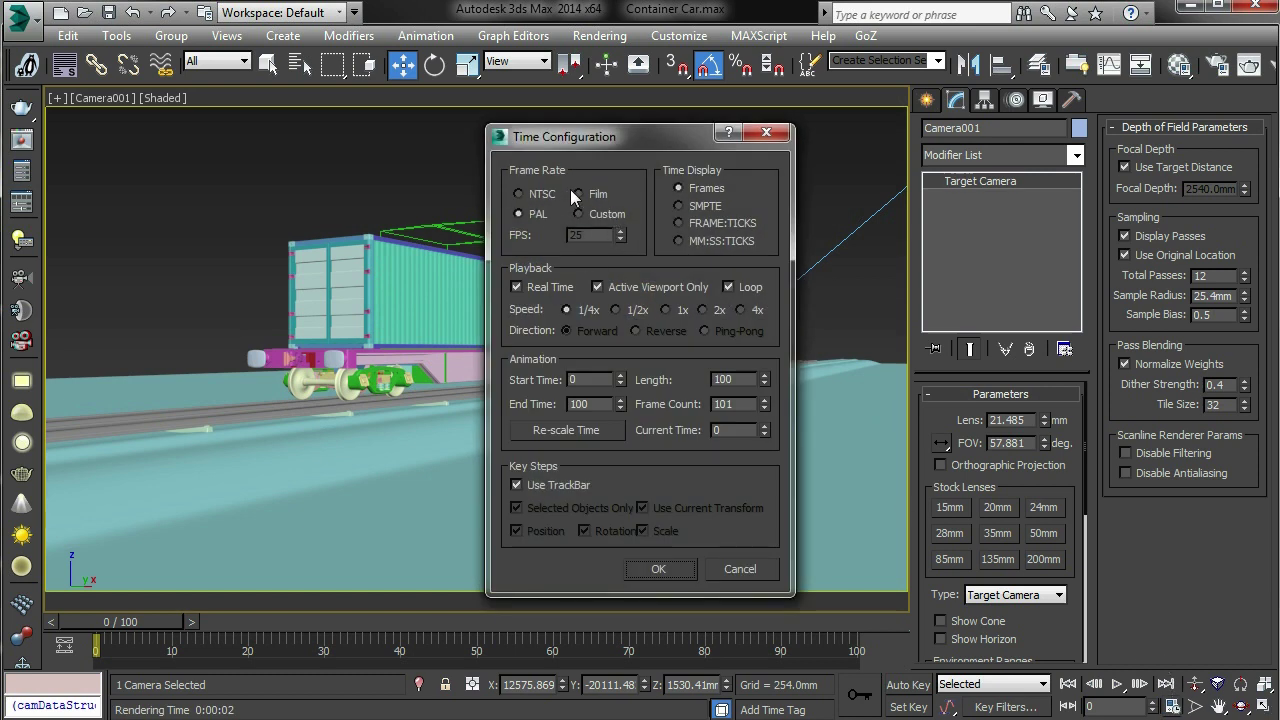
left_click_drag(642, 143, 574, 134)
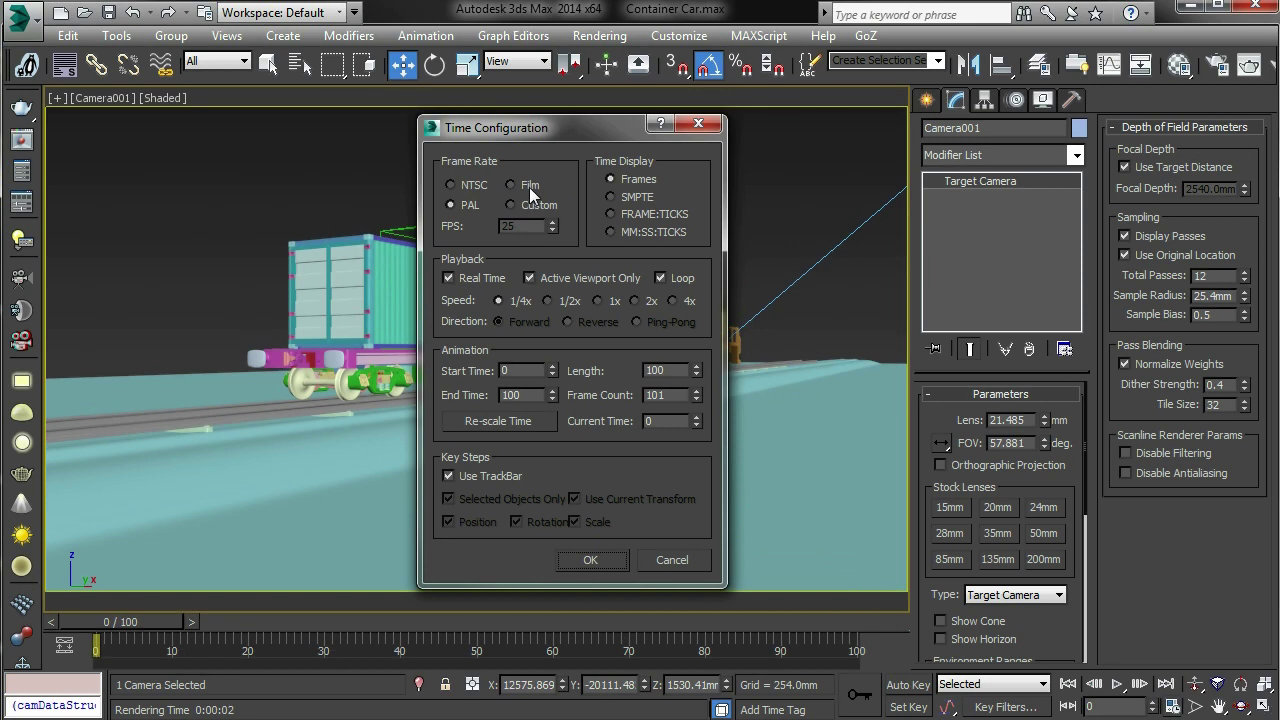
left_click(719, 124)
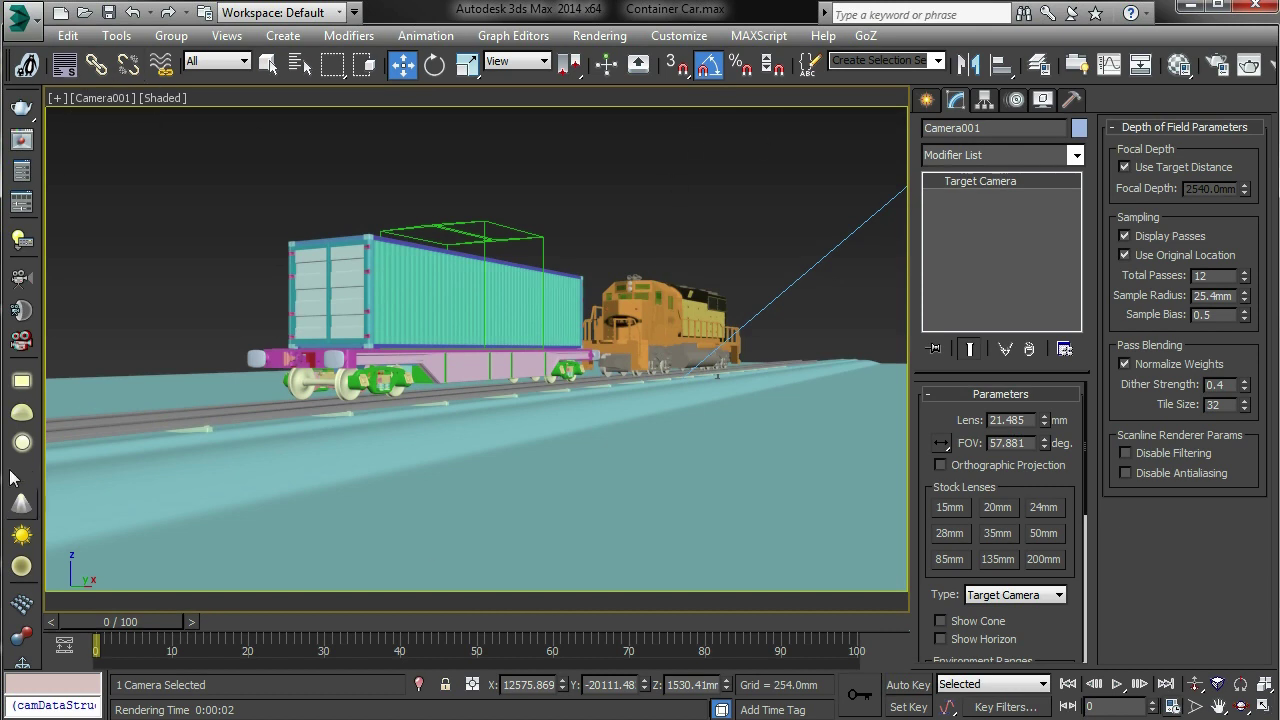
Relaunch the Camera Resolution tool at the upper right and open Render Setup to its left.
left_click(27, 66)
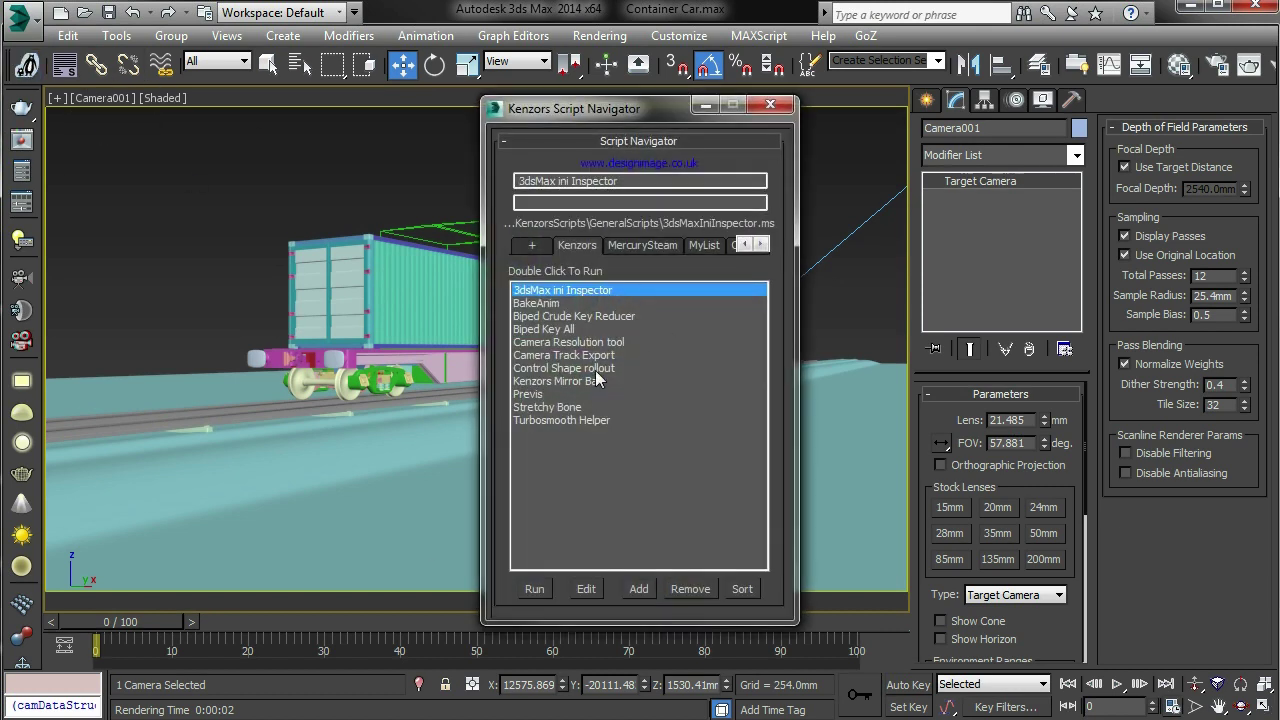
left_click(570, 342)
left_click(534, 589)
left_click_drag(583, 319, 806, 79)
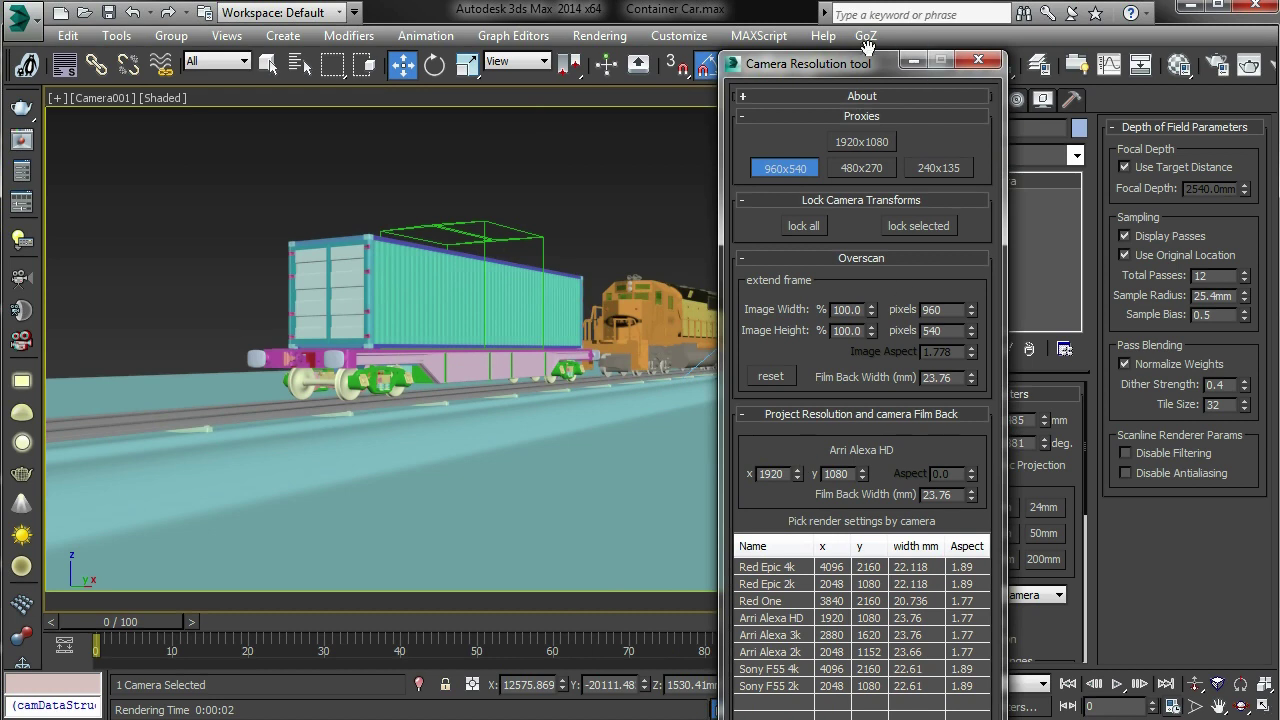
left_click(1216, 64)
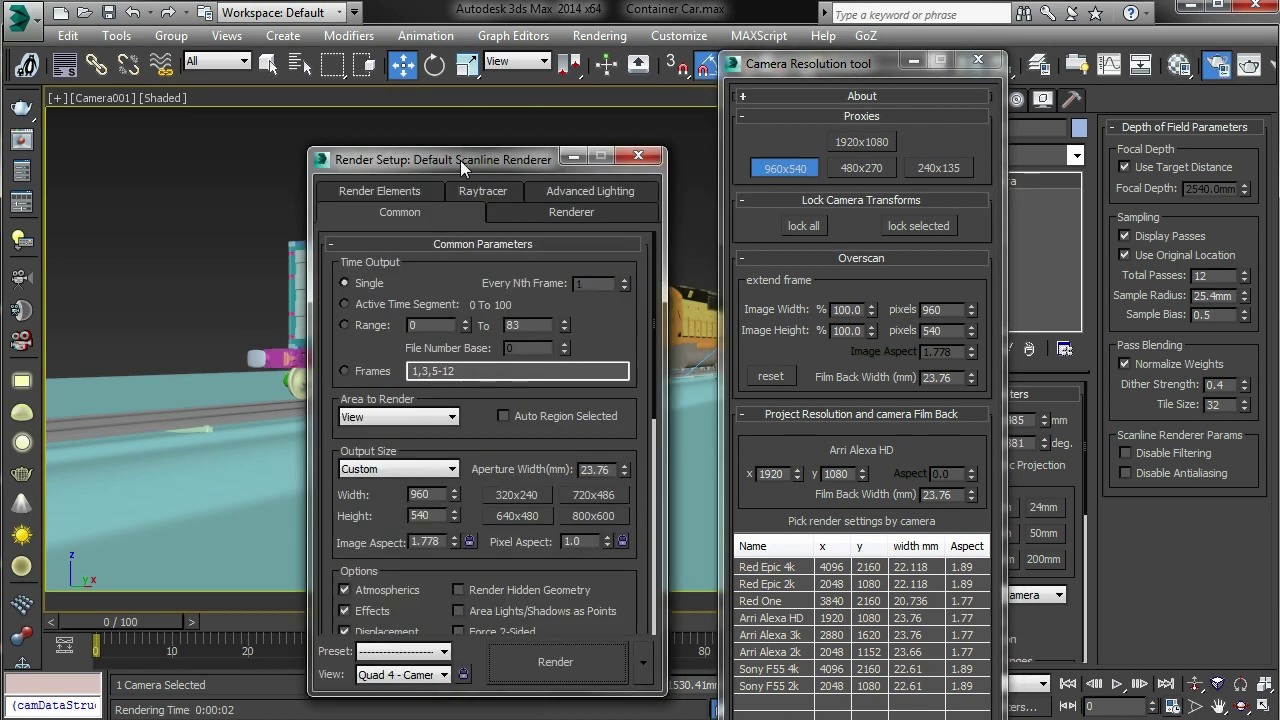
left_click_drag(467, 159, 395, 120)
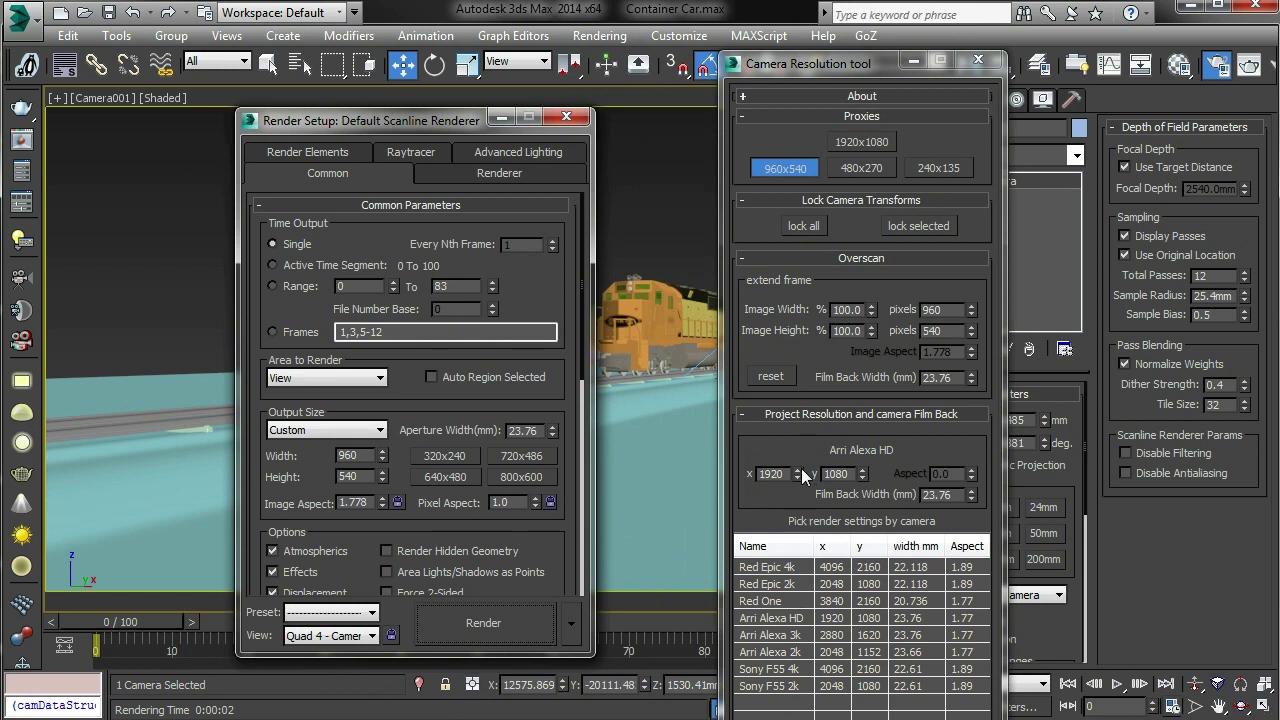
Raise the custom camera width from 1920 to 2182, so the proxy render becomes 1091×540.
left_click_drag(797, 473, 798, 320)
left_click_drag(849, 68, 1111, 54)
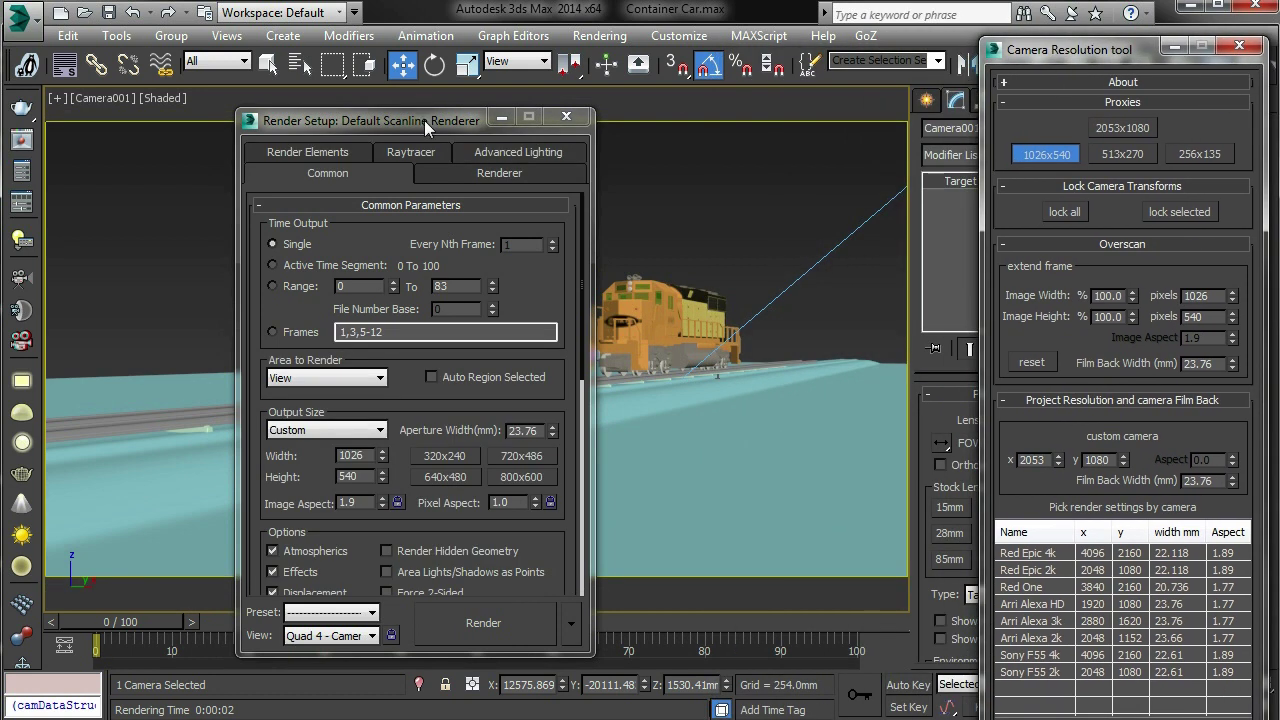
left_click_drag(418, 124, 230, 184)
left_click_drag(1058, 461, 1059, 421)
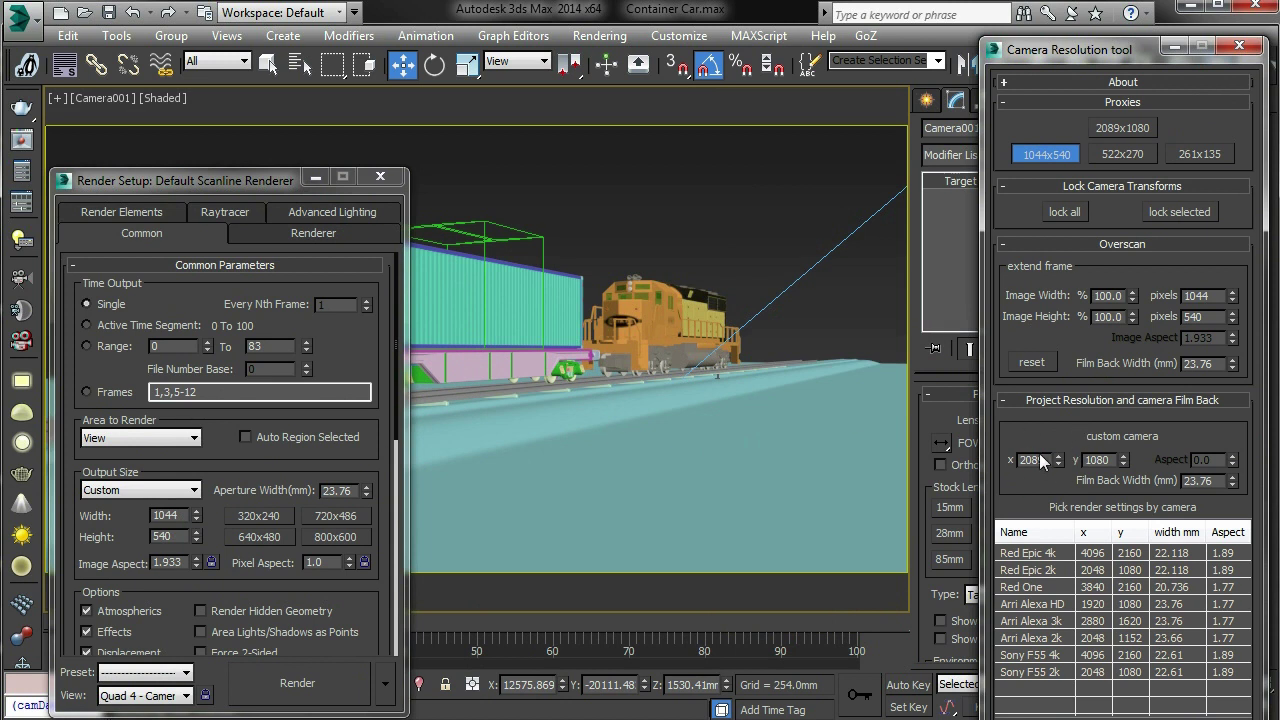
left_click_drag(1061, 466, 1063, 340)
Cycle through the 1091x540, 2182x1080 and 545x270 proxies, ending on the 272x135 proxy.
left_click(1045, 153)
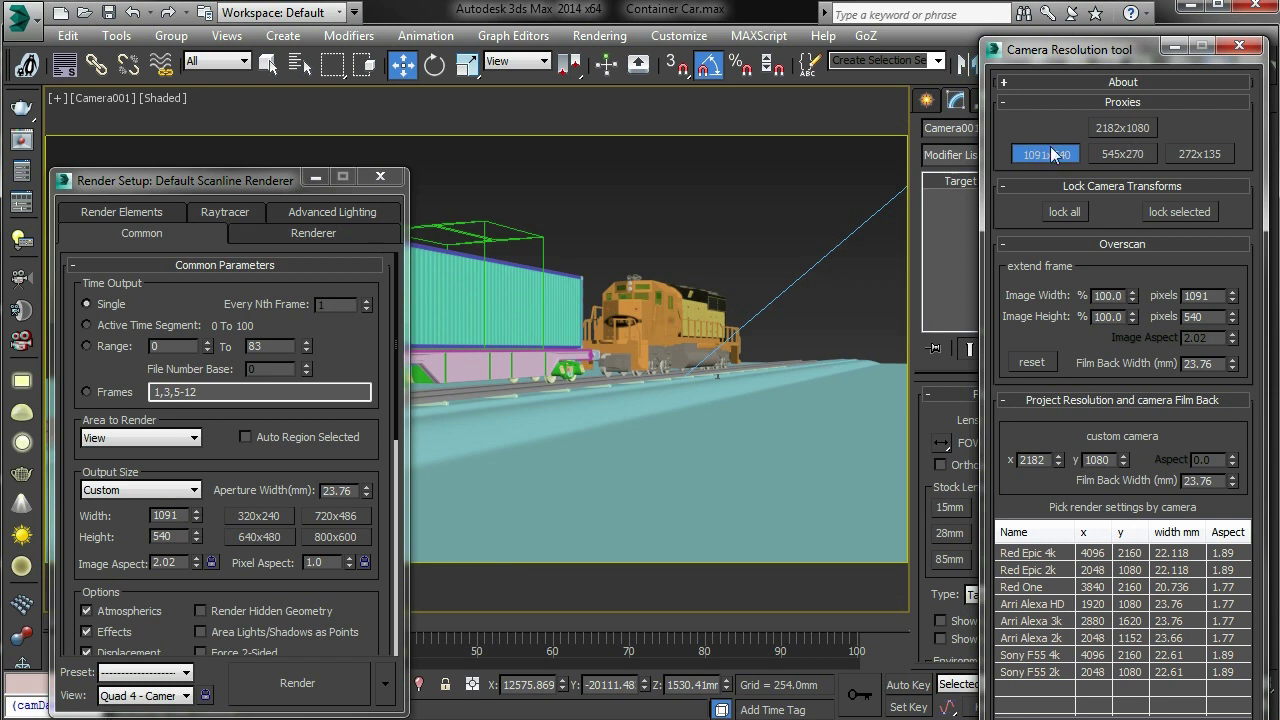
left_click(1117, 128)
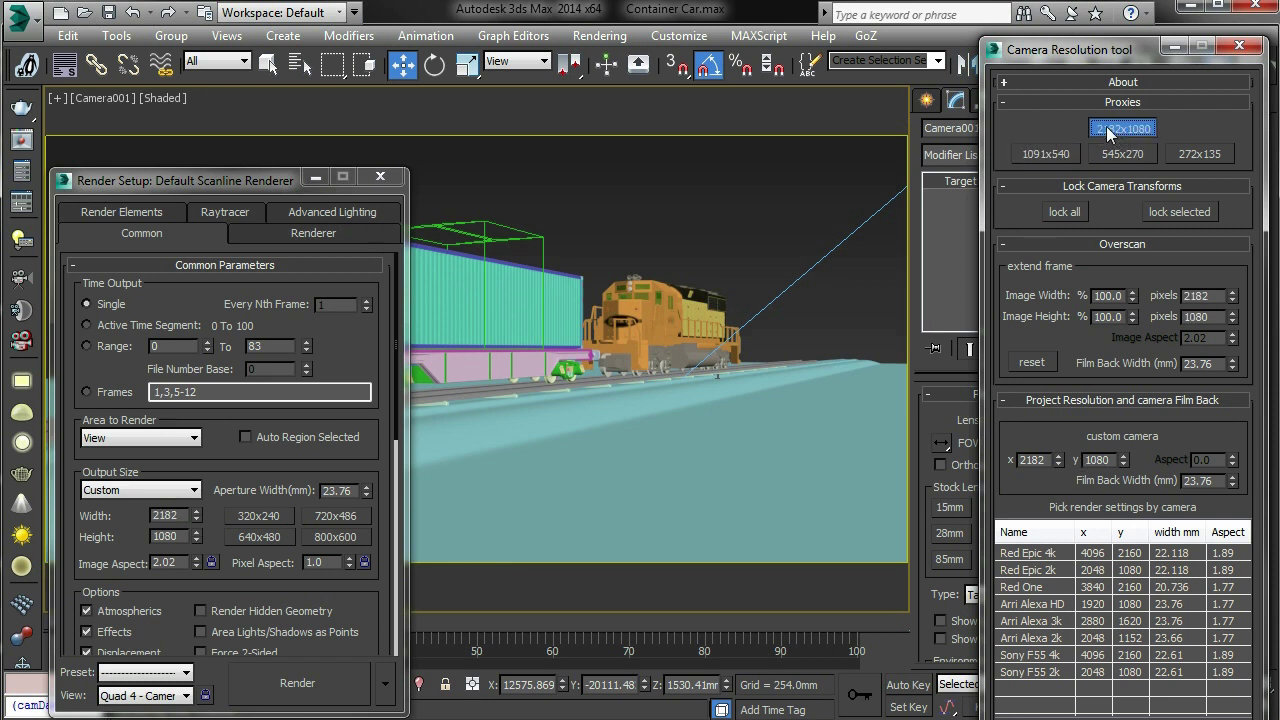
left_click(1048, 153)
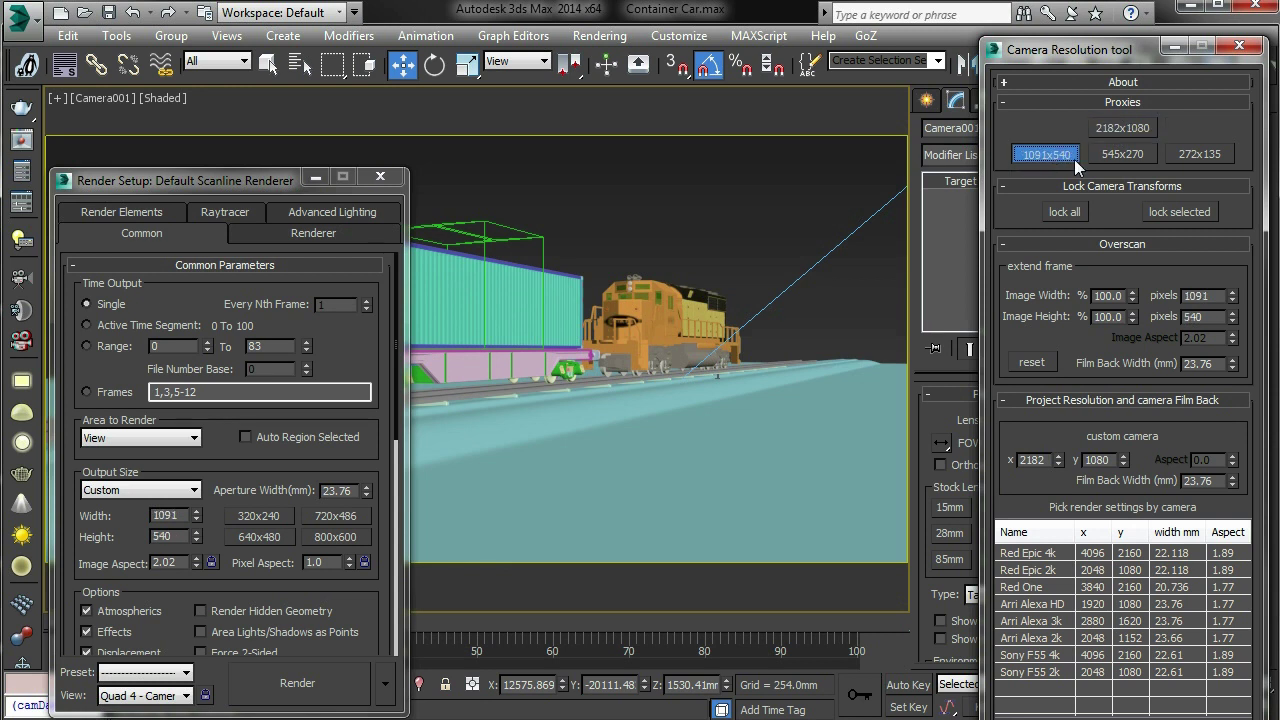
left_click(1120, 153)
left_click(1199, 153)
left_click(1068, 153)
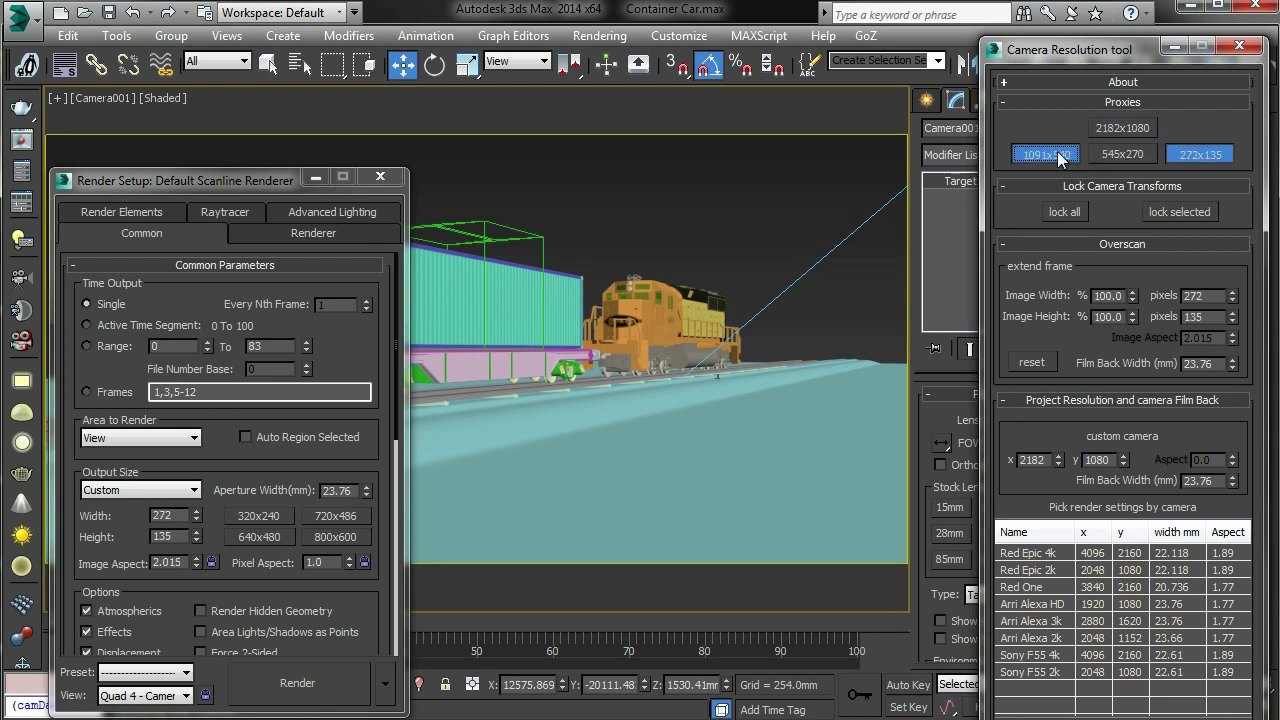
left_click(1127, 155)
left_click(1204, 154)
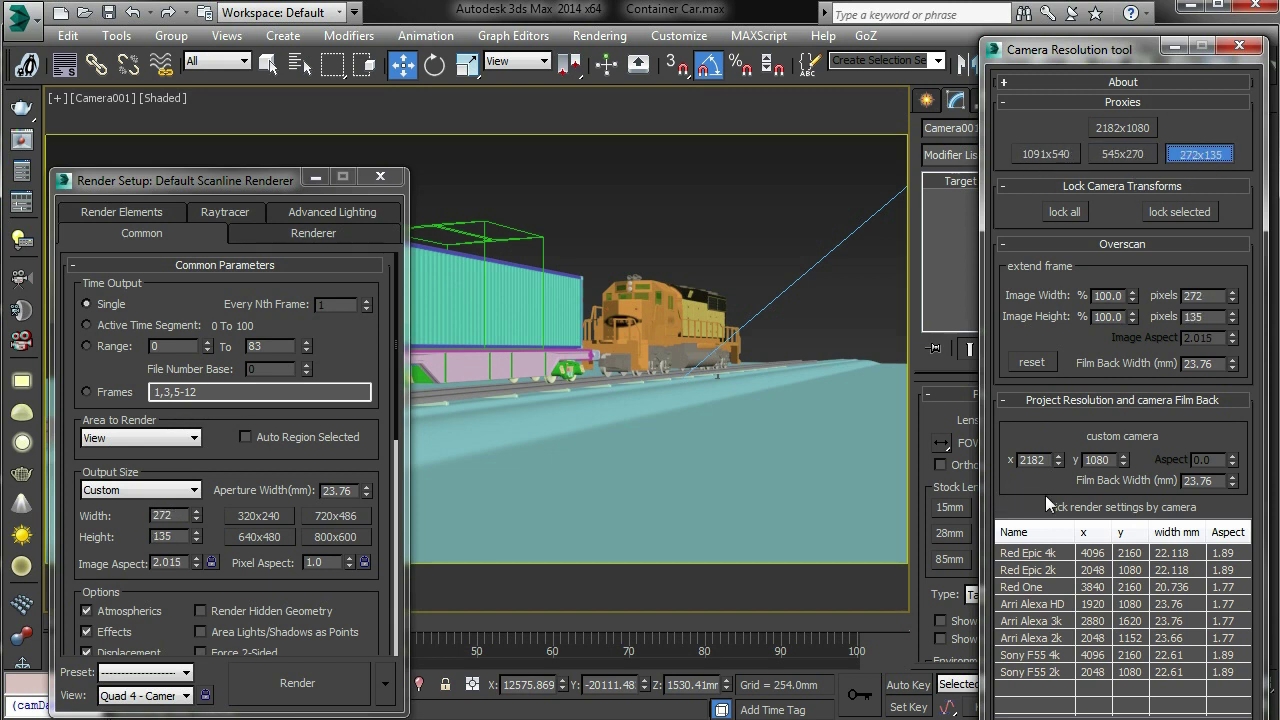
Raise the camera width to 2330, render at full size, and lower the height to 1010.
left_click_drag(1057, 460, 1061, 305)
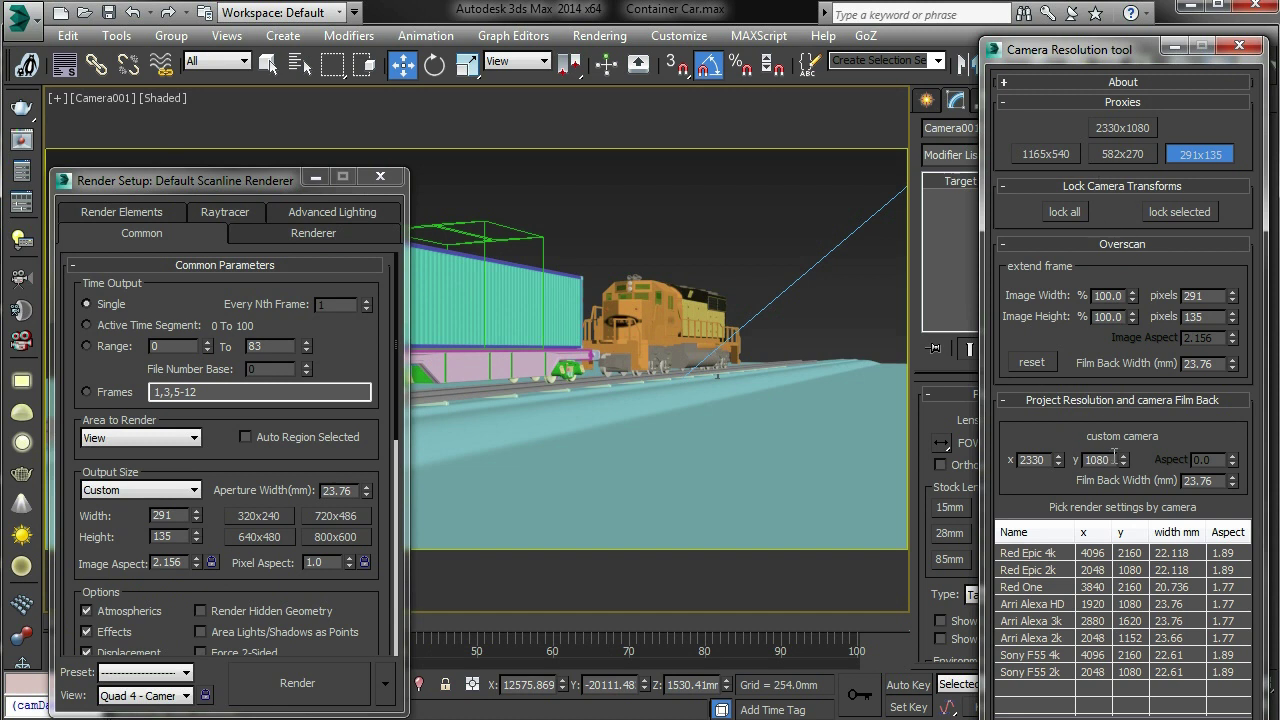
left_click(1116, 130)
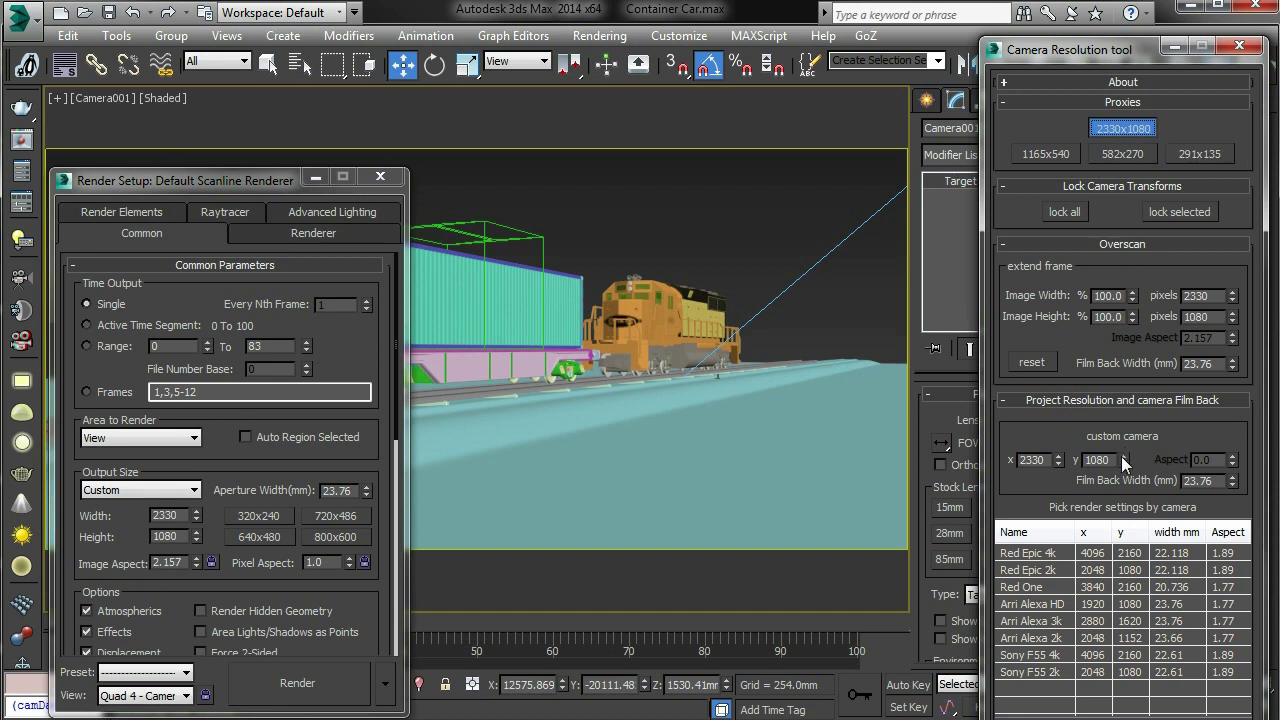
left_click_drag(1122, 457, 1138, 534)
Push the camera width up to 2822 for a full 2822x1010 output.
left_click_drag(1054, 51, 1140, 37)
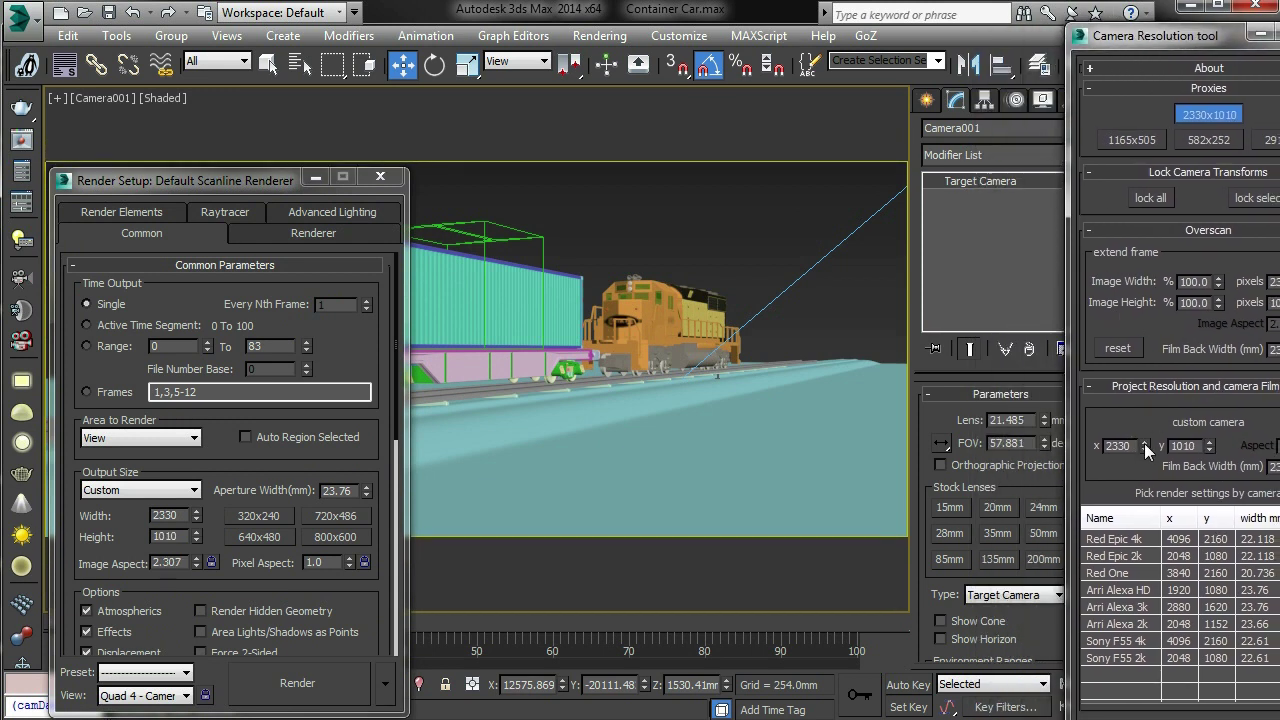
left_click_drag(1145, 445, 1148, 393)
left_click_drag(1150, 444, 1149, 344)
left_click_drag(1149, 449, 1148, 446)
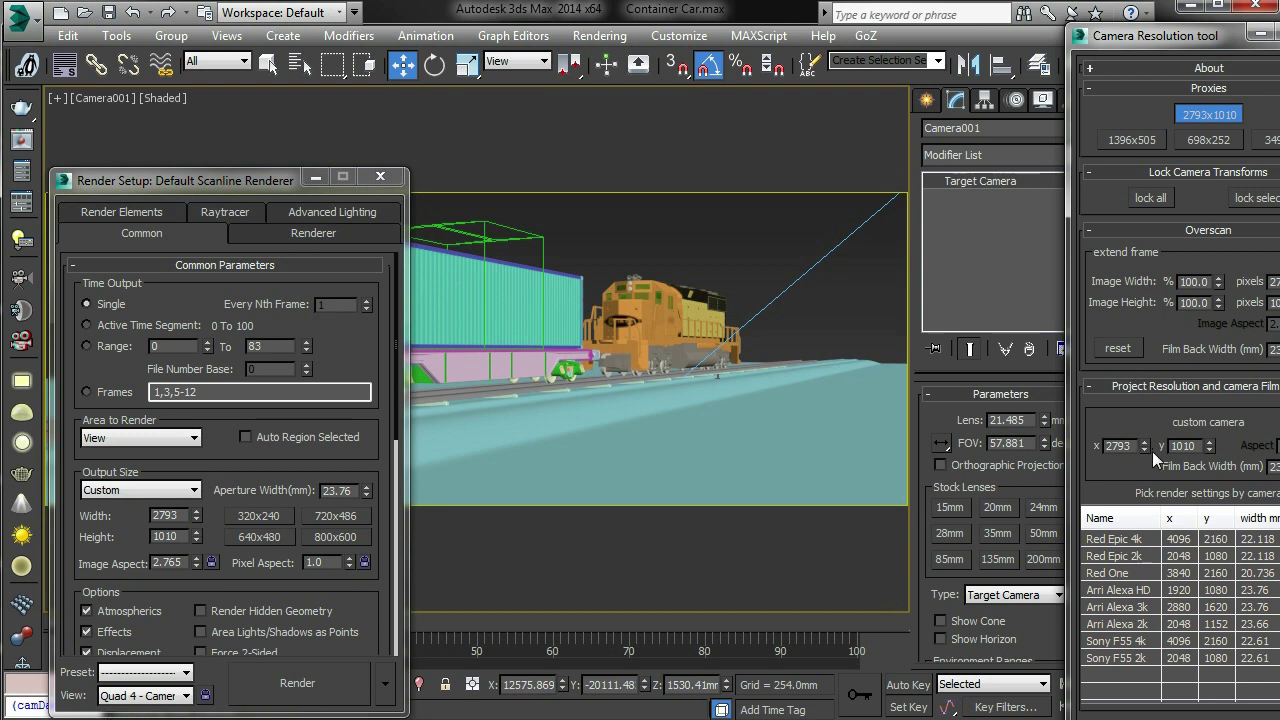
left_click_drag(1144, 445, 990, 440)
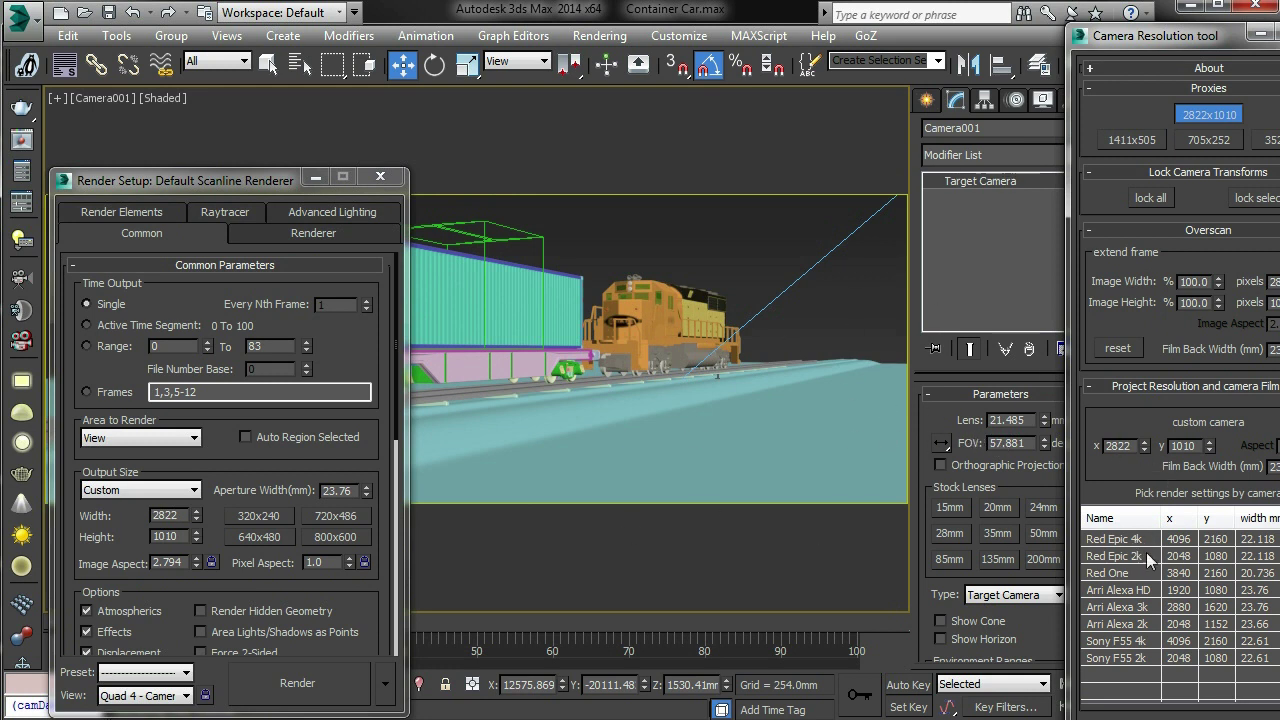
Reapply the Arri Alexa HD 1920×1080 preset with the 20mm stock lens, discarding trial custom widths.
left_click(1140, 590)
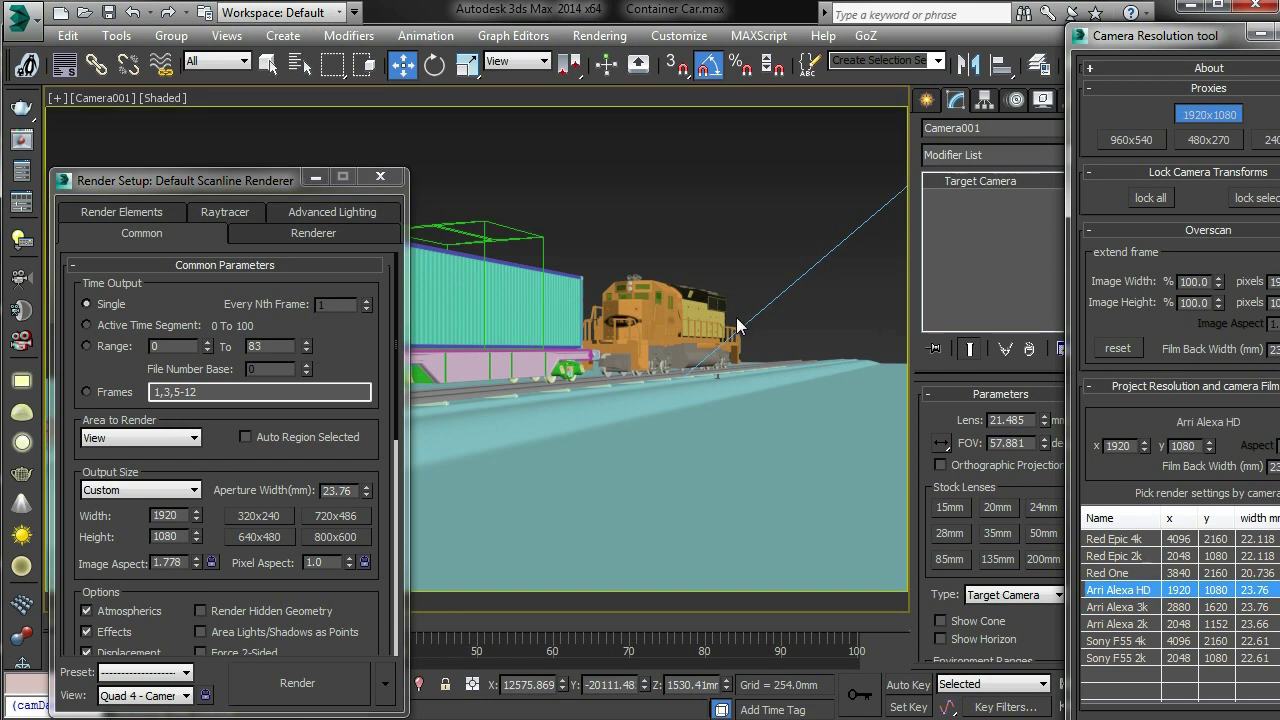
left_click_drag(1146, 443, 1146, 323)
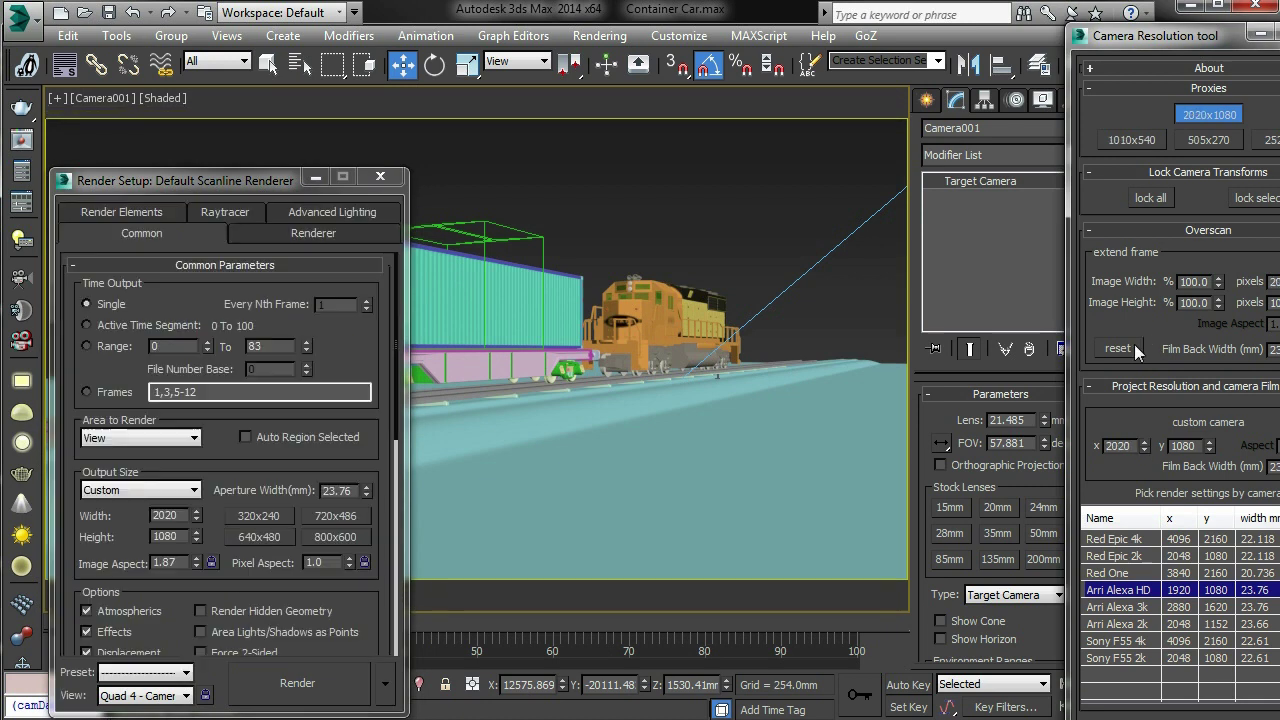
left_click(1128, 597)
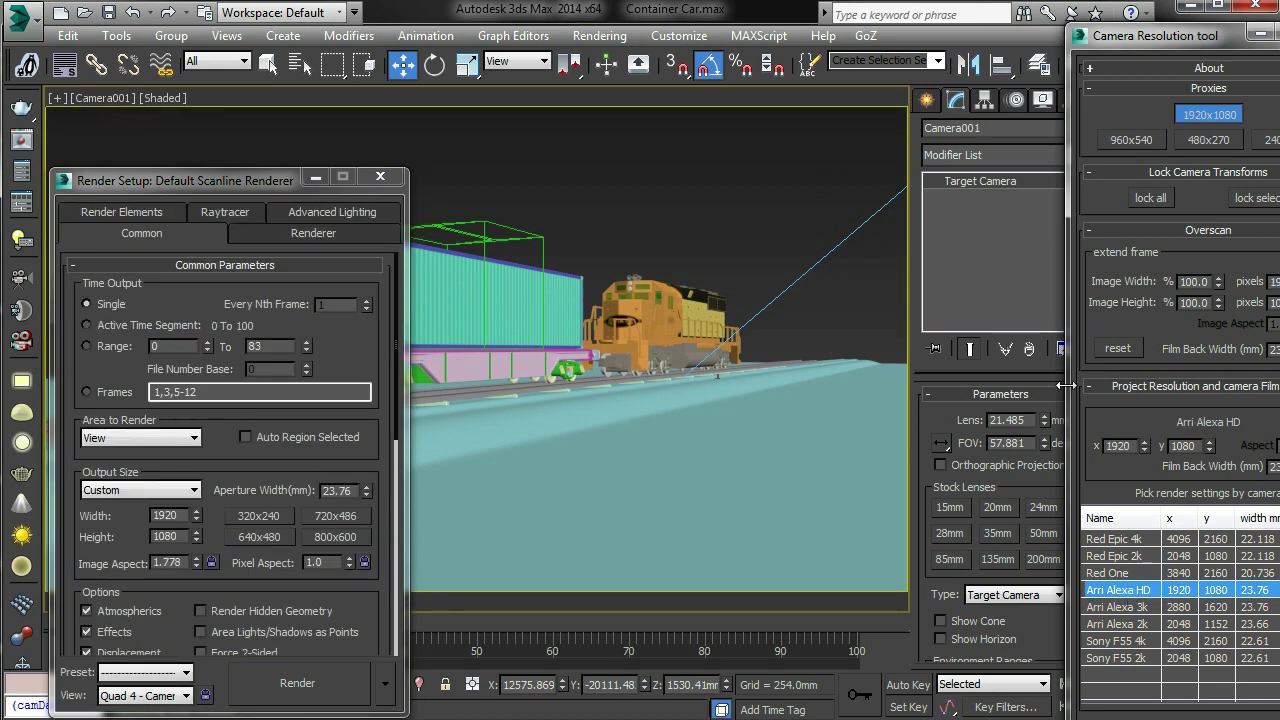
left_click(1000, 508)
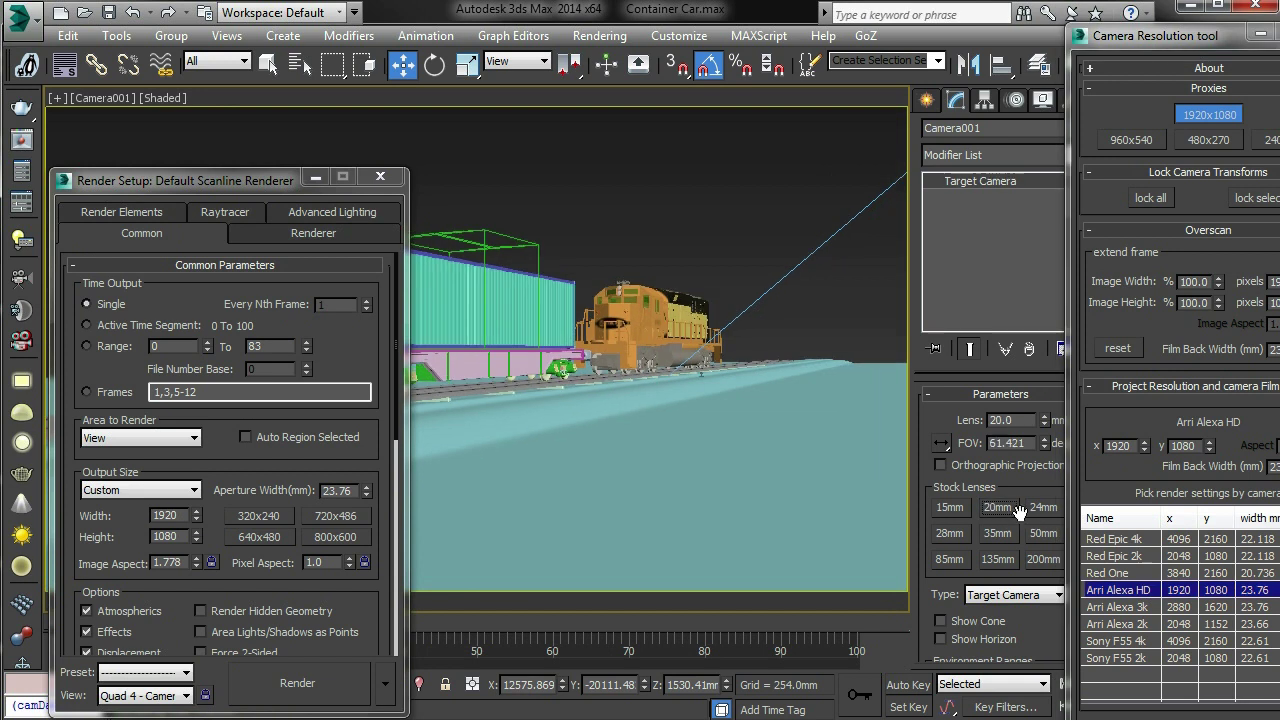
left_click(1123, 598)
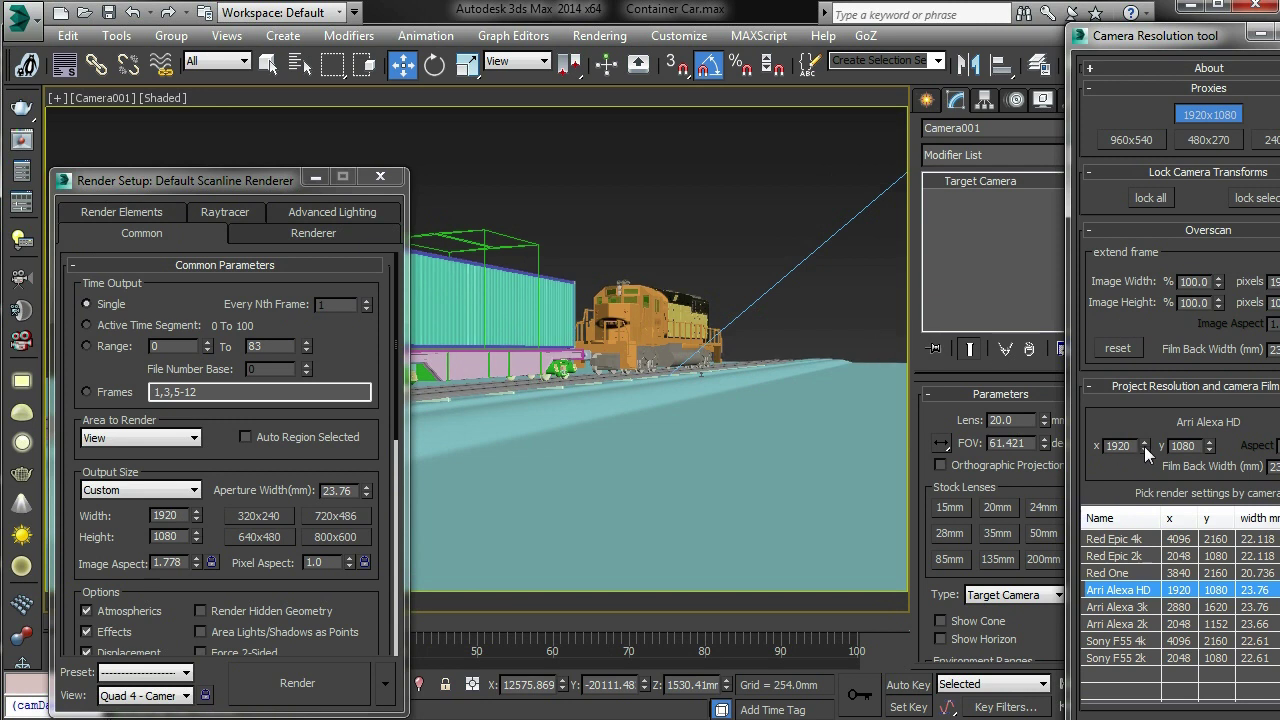
left_click_drag(1141, 445, 833, 162)
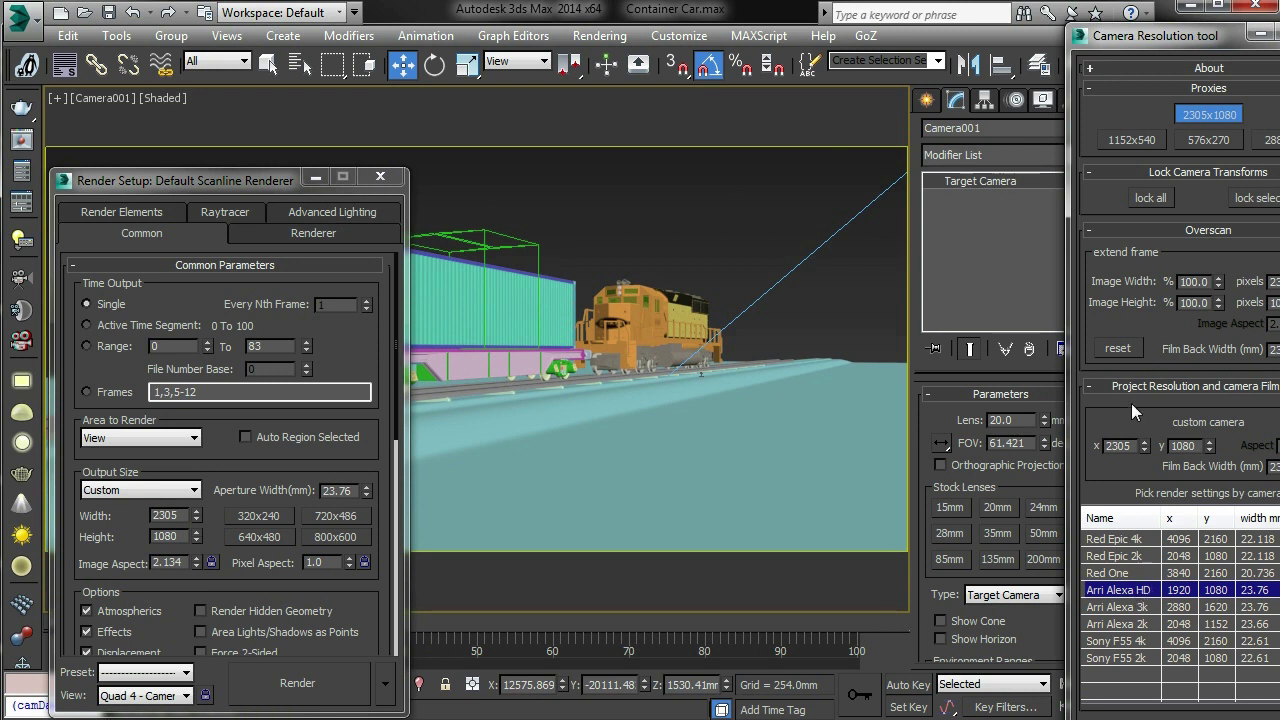
left_click(1128, 597)
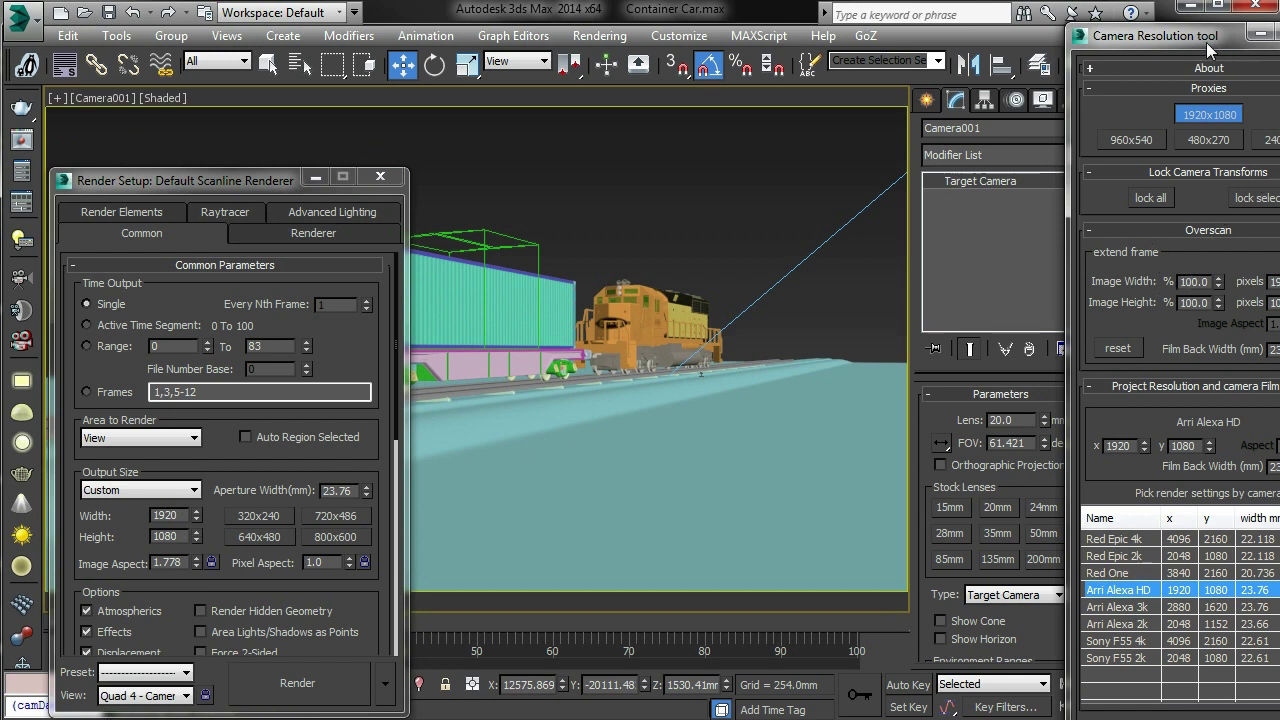
Increase overscan image width to 143.3% for a 2751x1080 render with a 34.048 mm film back.
left_click_drag(1206, 42, 1040, 77)
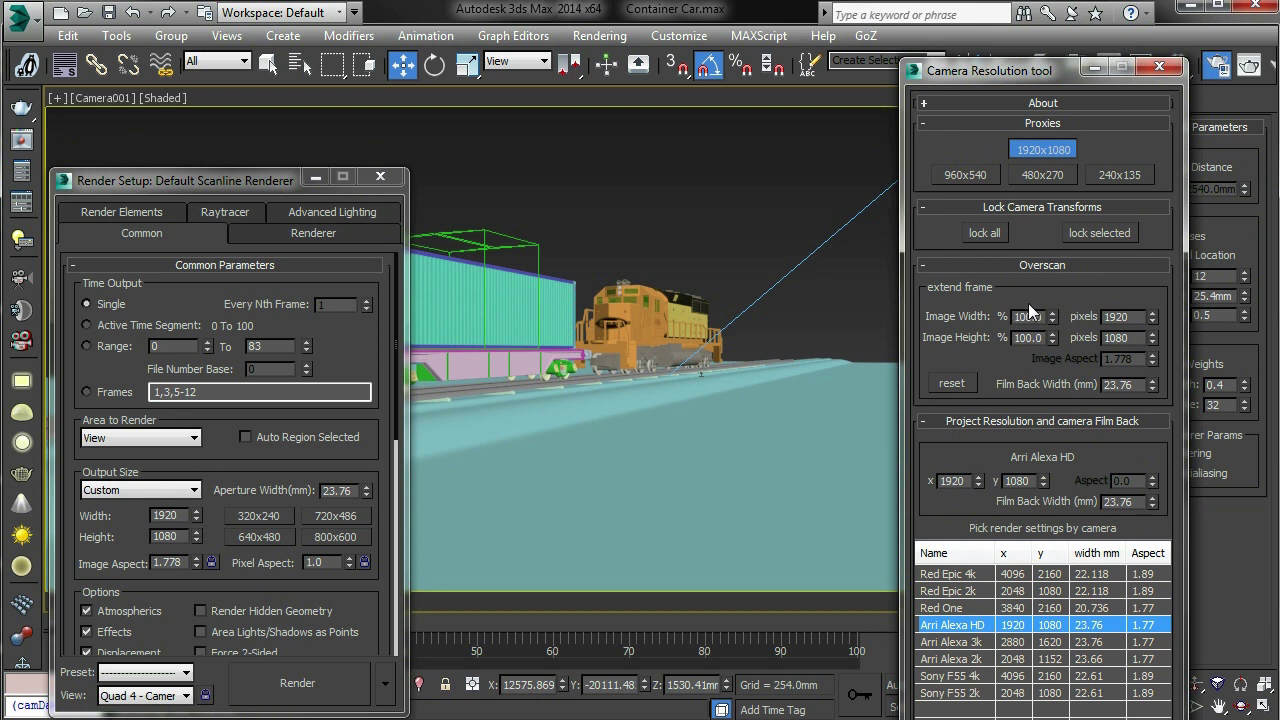
mouse_move(1026, 76)
left_mouse_down()
mouse_move(1090, 69)
mouse_move(1029, 71)
left_mouse_up()
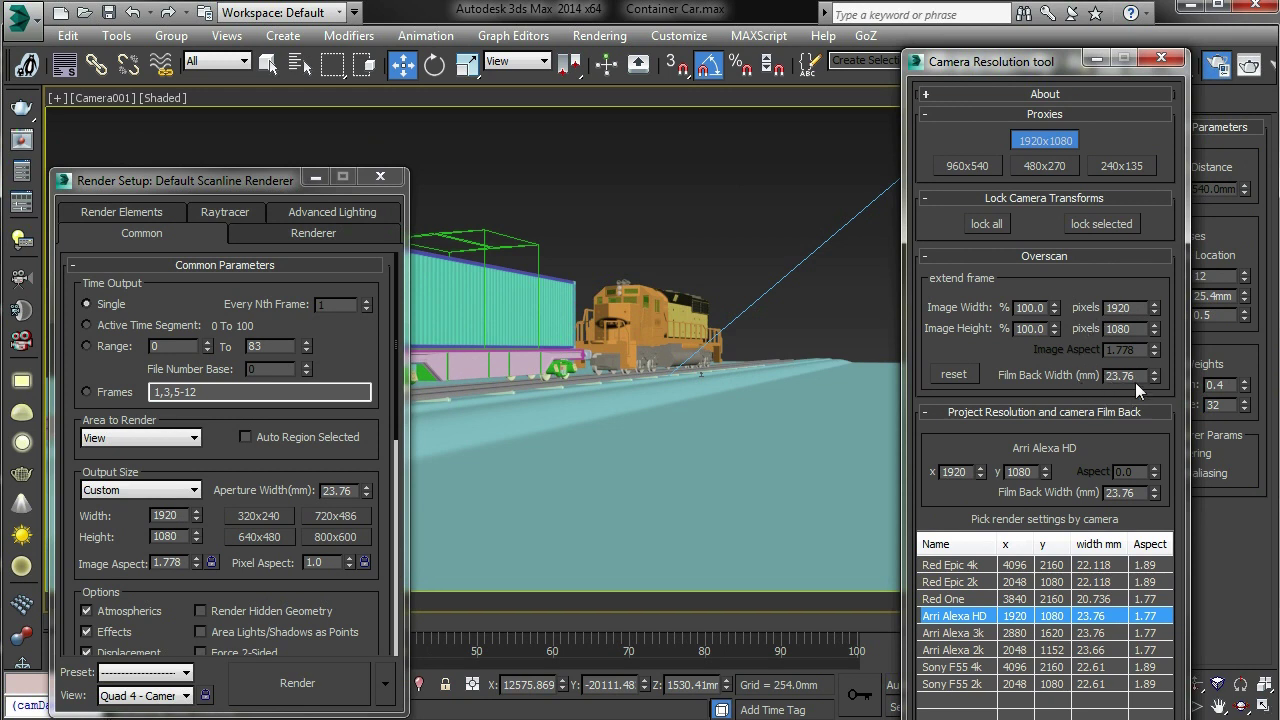
left_click_drag(1034, 66, 756, 38)
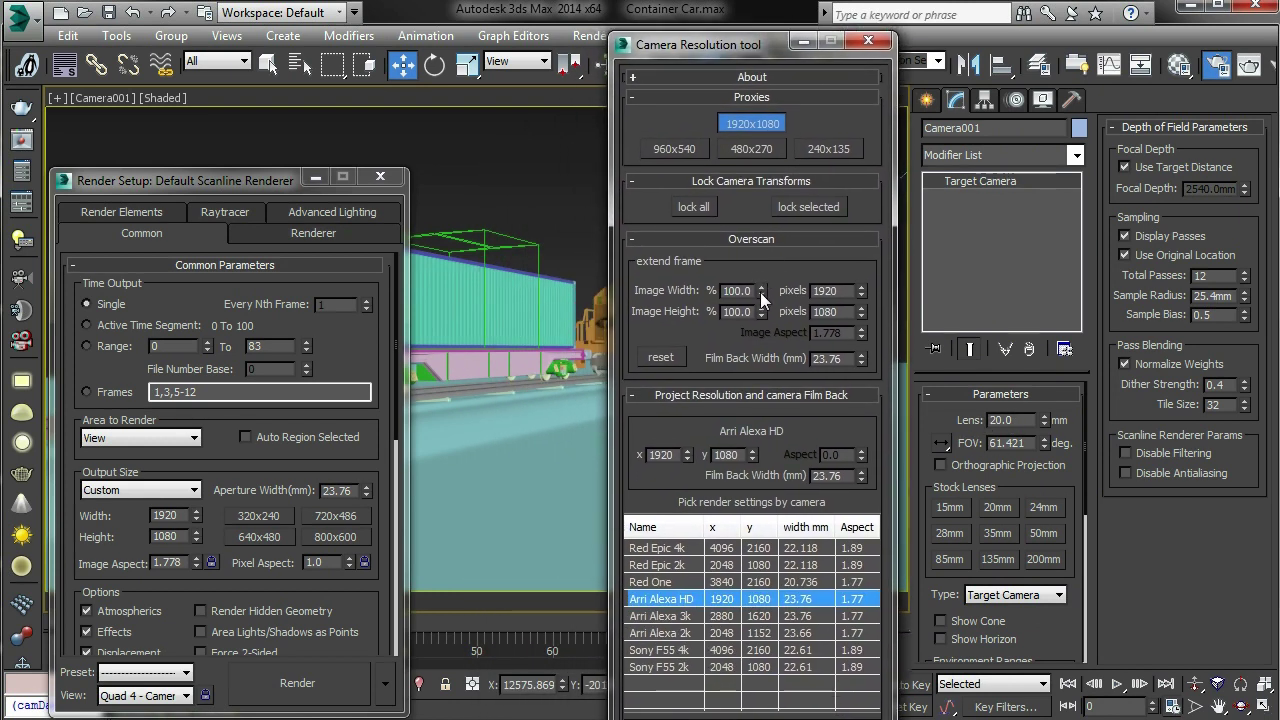
left_click_drag(761, 290, 759, 80)
left_click_drag(700, 43, 1031, 40)
left_click_drag(1122, 266, 1120, 205)
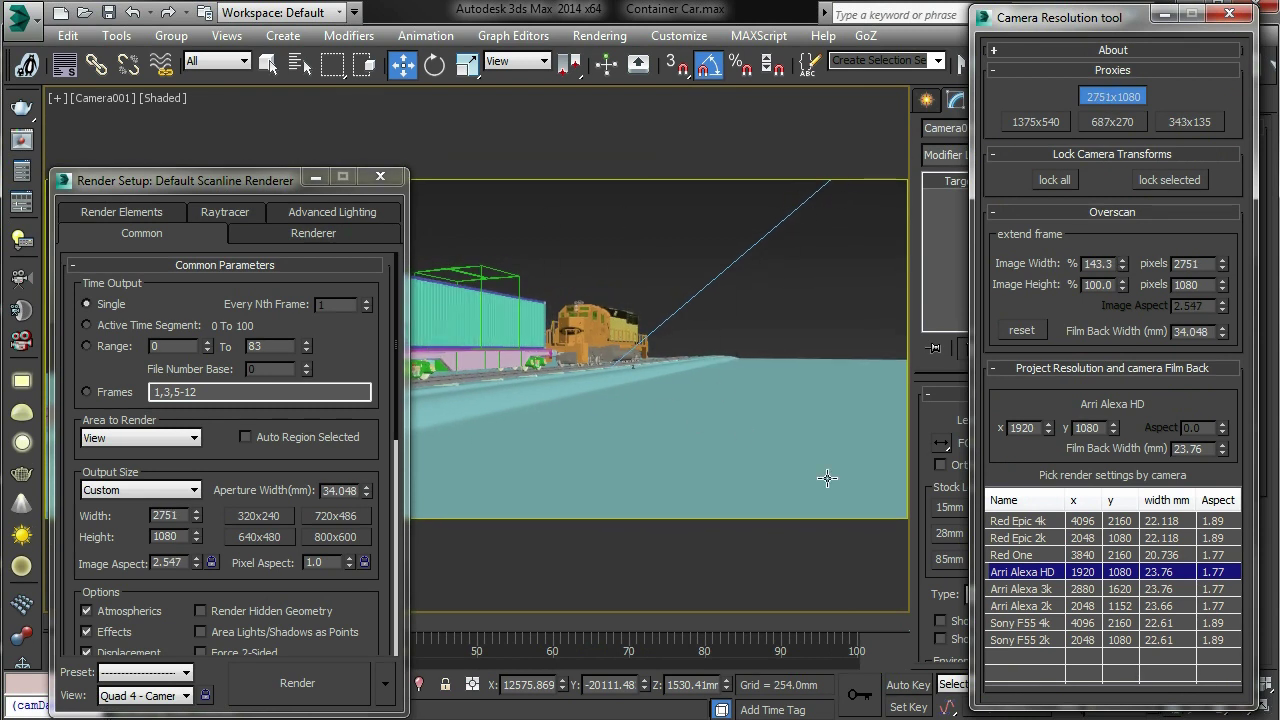
left_click_drag(266, 180, 260, 178)
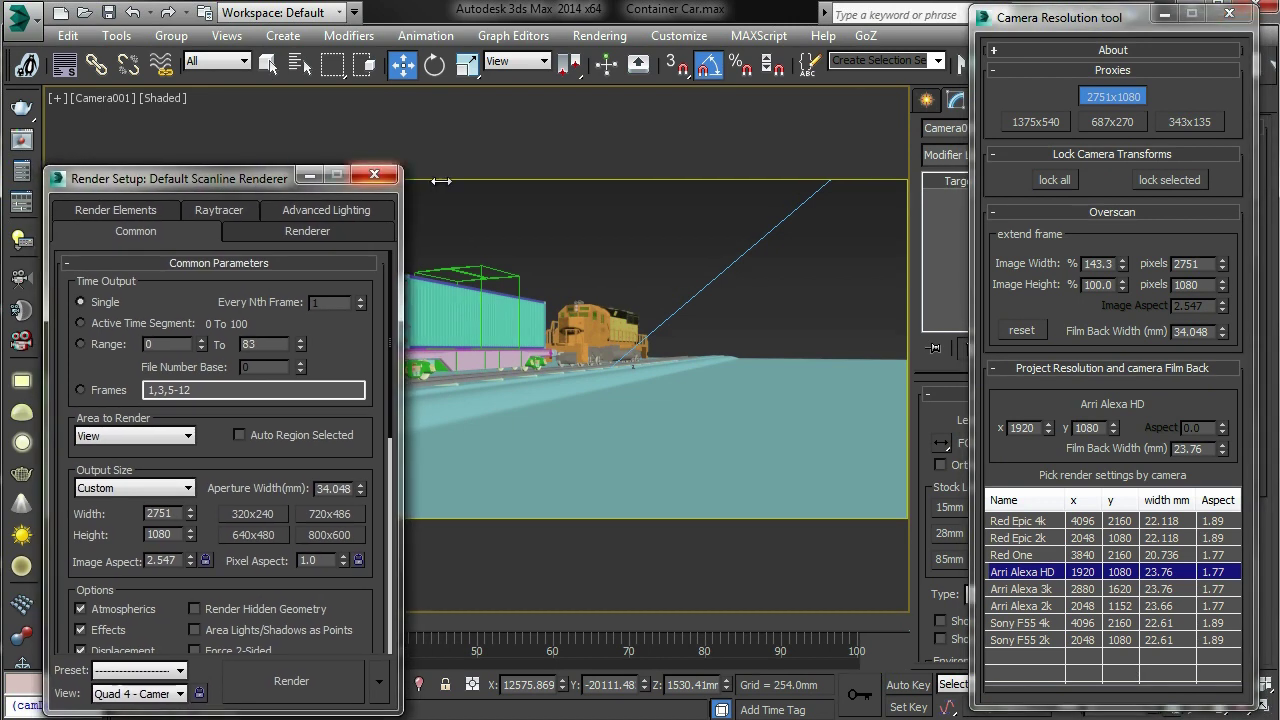
Reset overscan to 100%, try the 960x540 and 480x270 proxies, then return to 1920x1080.
left_click(1022, 331)
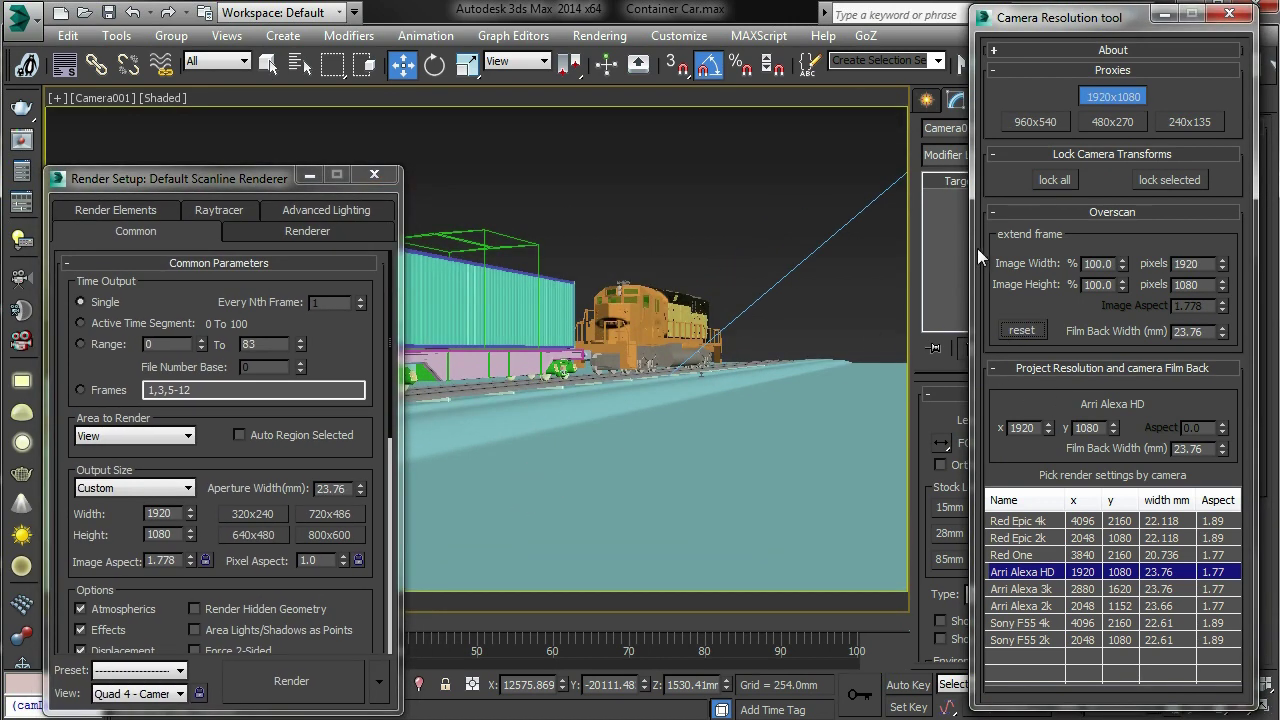
left_click(1045, 121)
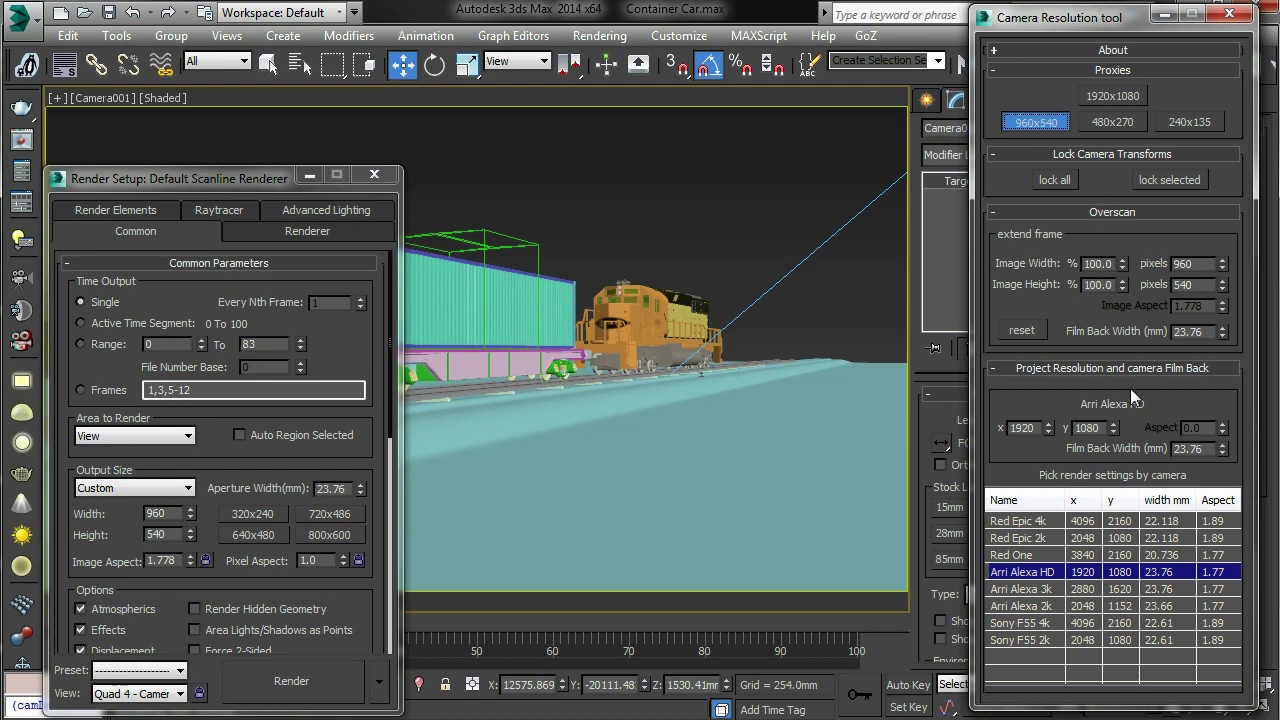
left_click(1113, 122)
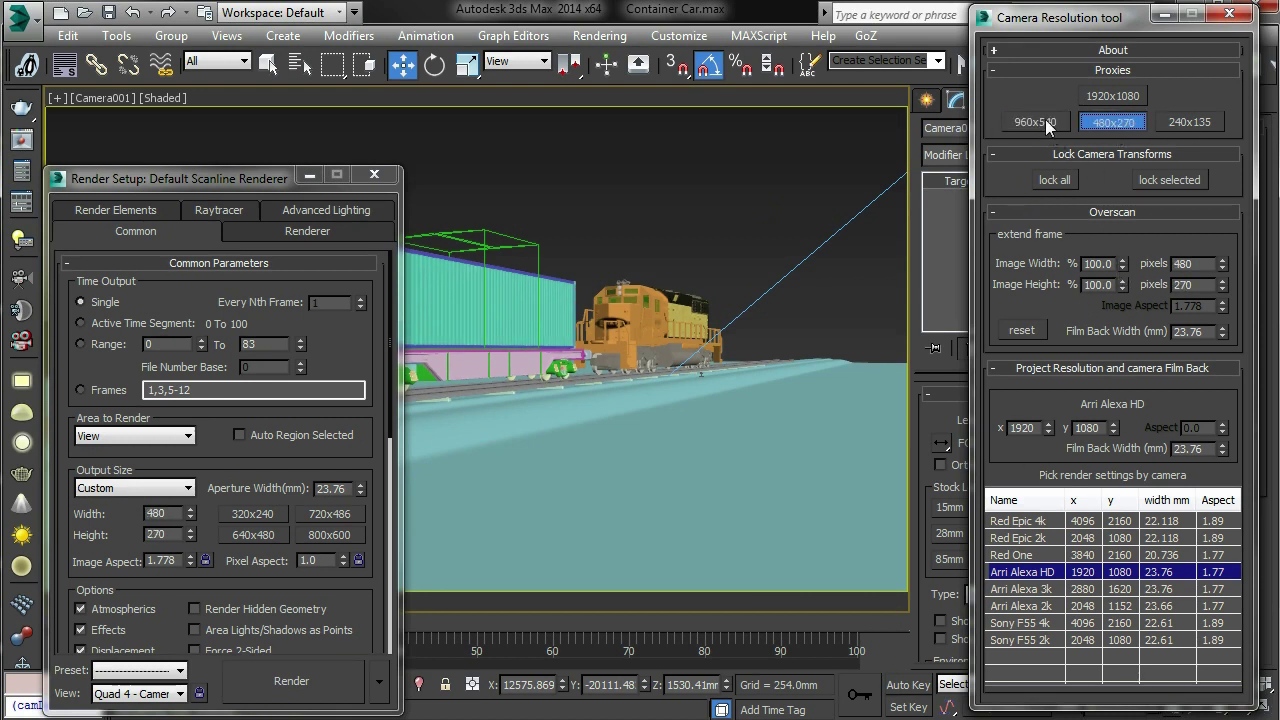
left_click(1113, 96)
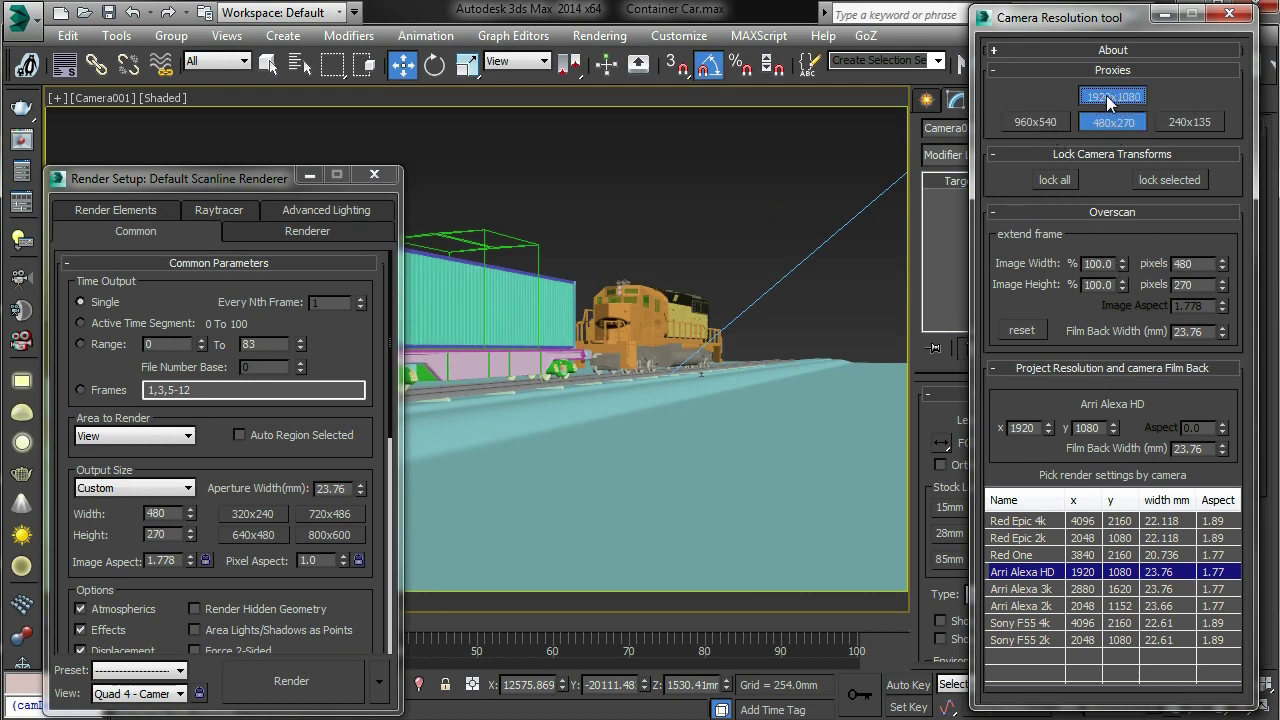
Render the 1920x1080 camera view, overwriting the existing testHD.exr.
left_click(304, 684)
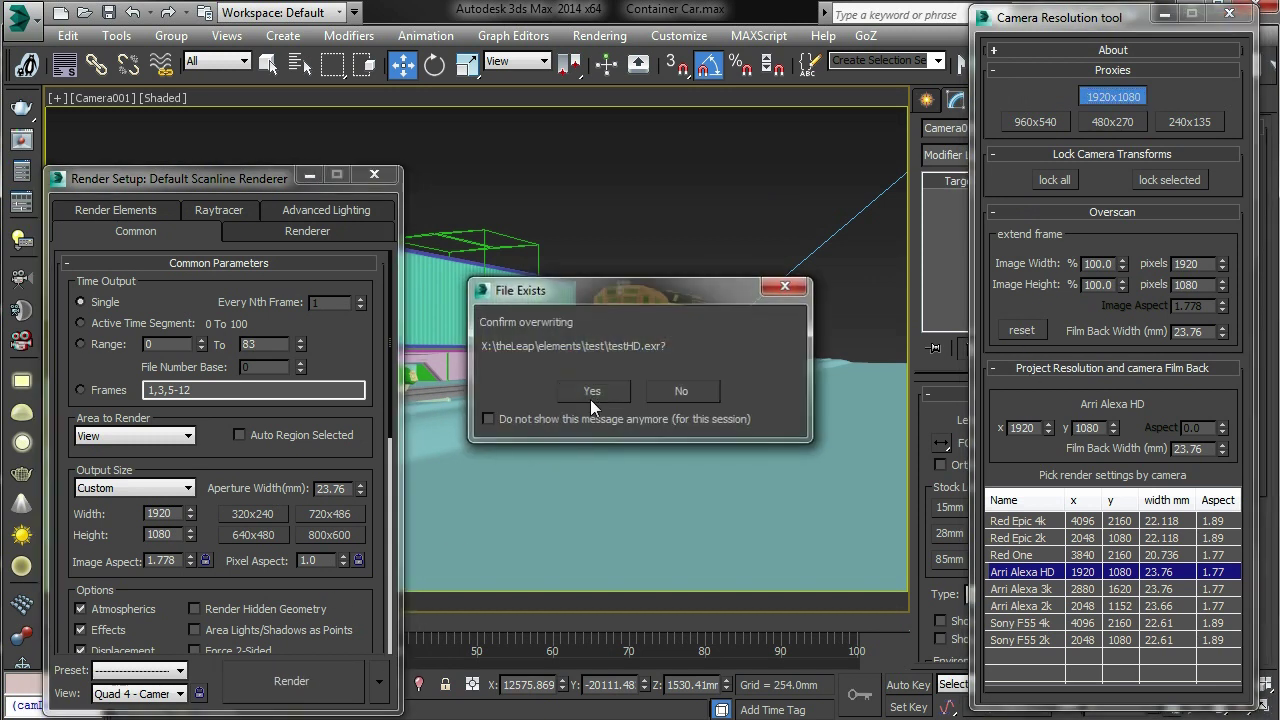
left_click(587, 399)
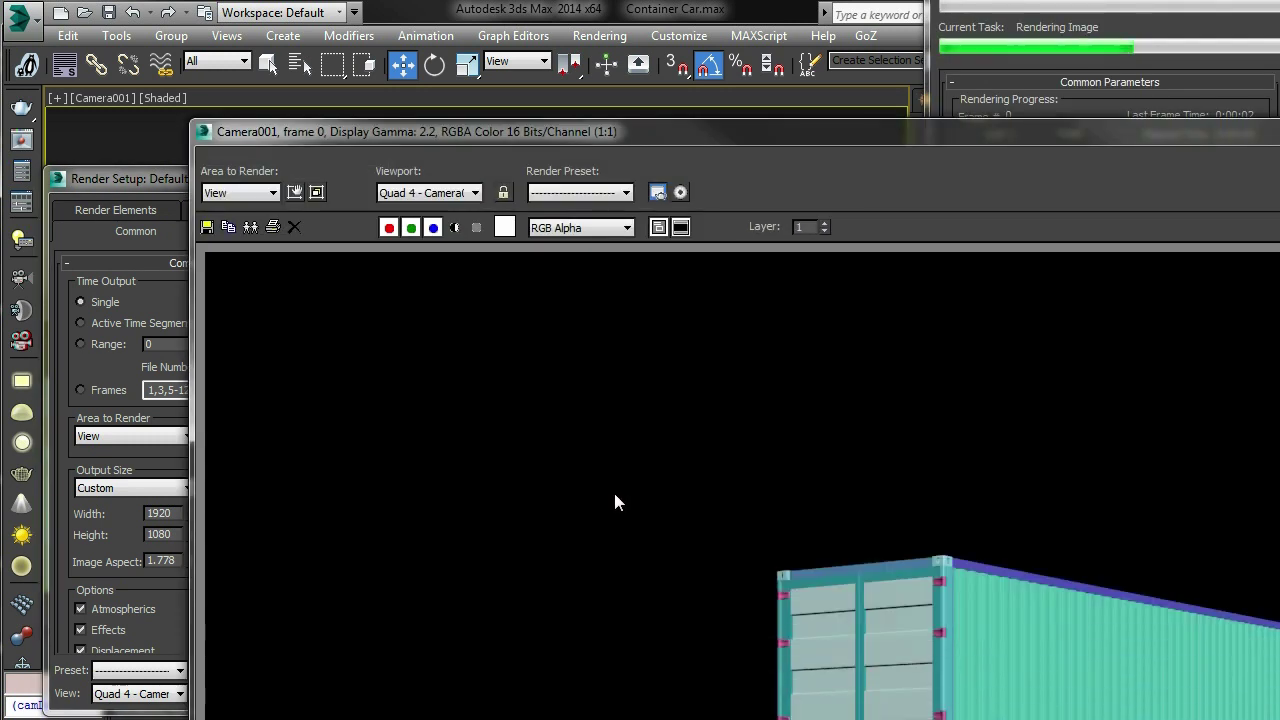
left_click_drag(1035, 127, 834, 150)
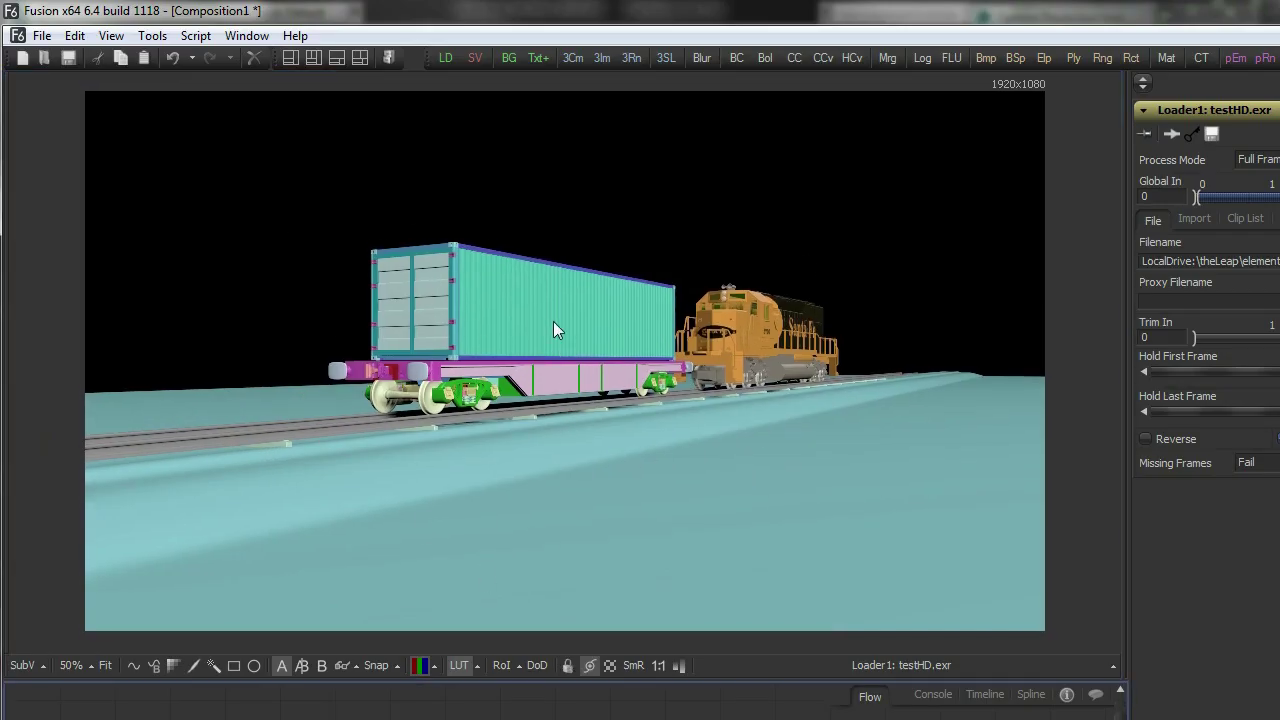
Restore down the Fusion window and move it right to reveal the 3ds Max scene.
left_click(1197, 12)
left_click_drag(300, 12, 1130, 36)
left_click(1060, 17)
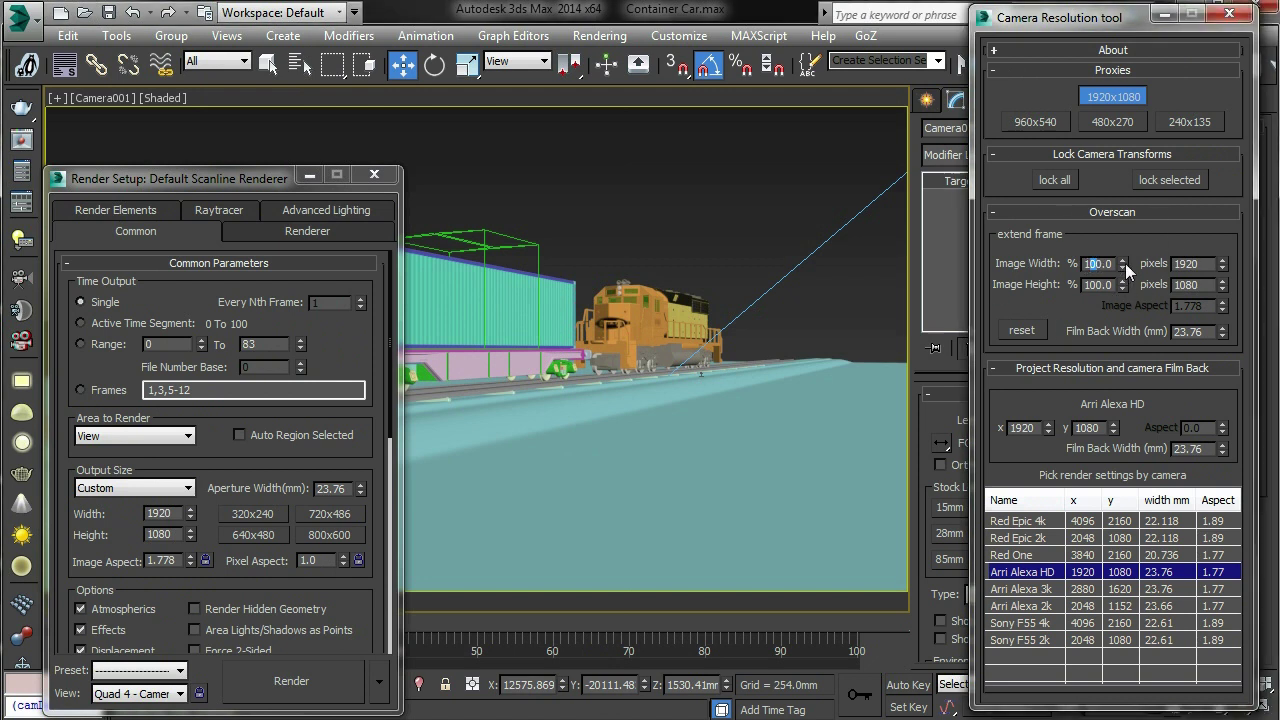
Set overscan image width to 120% for a 2304x1080 render, showing Render Output in Render Setup.
mouse_move(1124, 263)
left_mouse_down()
mouse_move(1140, 60)
mouse_move(1122, 263)
left_mouse_up()
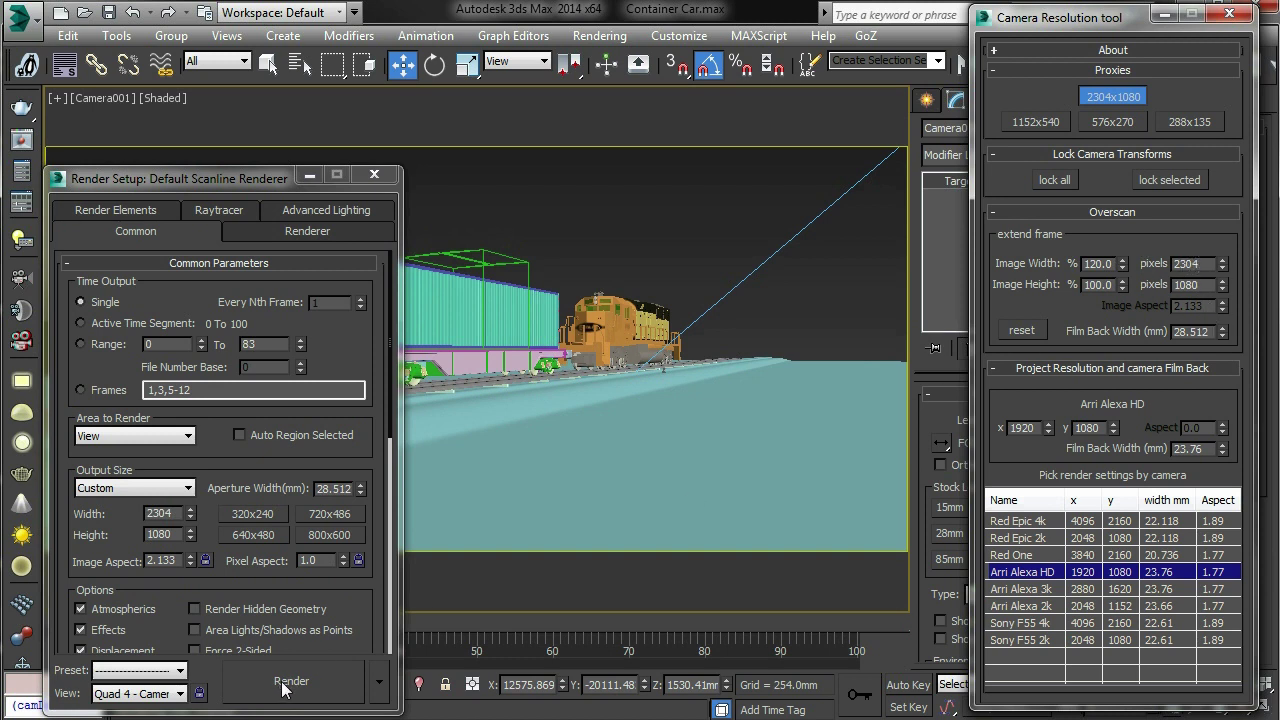
left_click_drag(331, 604, 372, 252)
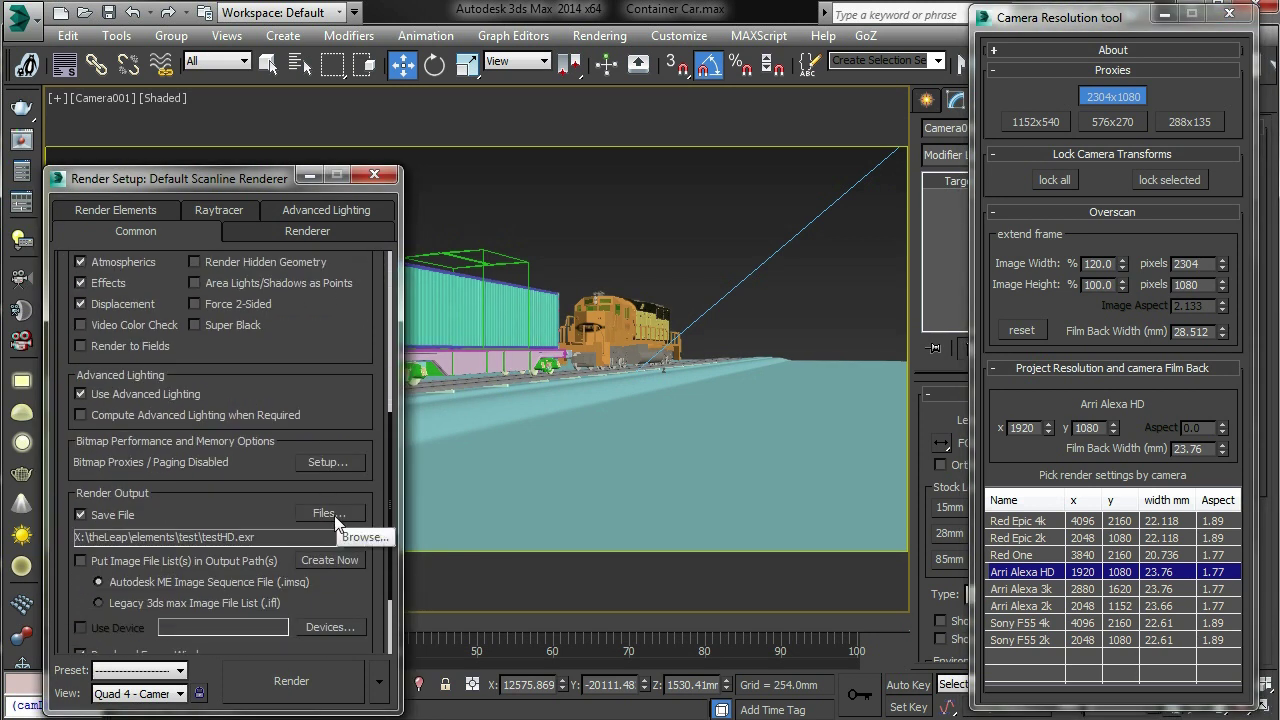
Set the render output file to testHD_overscan.exr and render the 120% overscan frame.
left_click(333, 515)
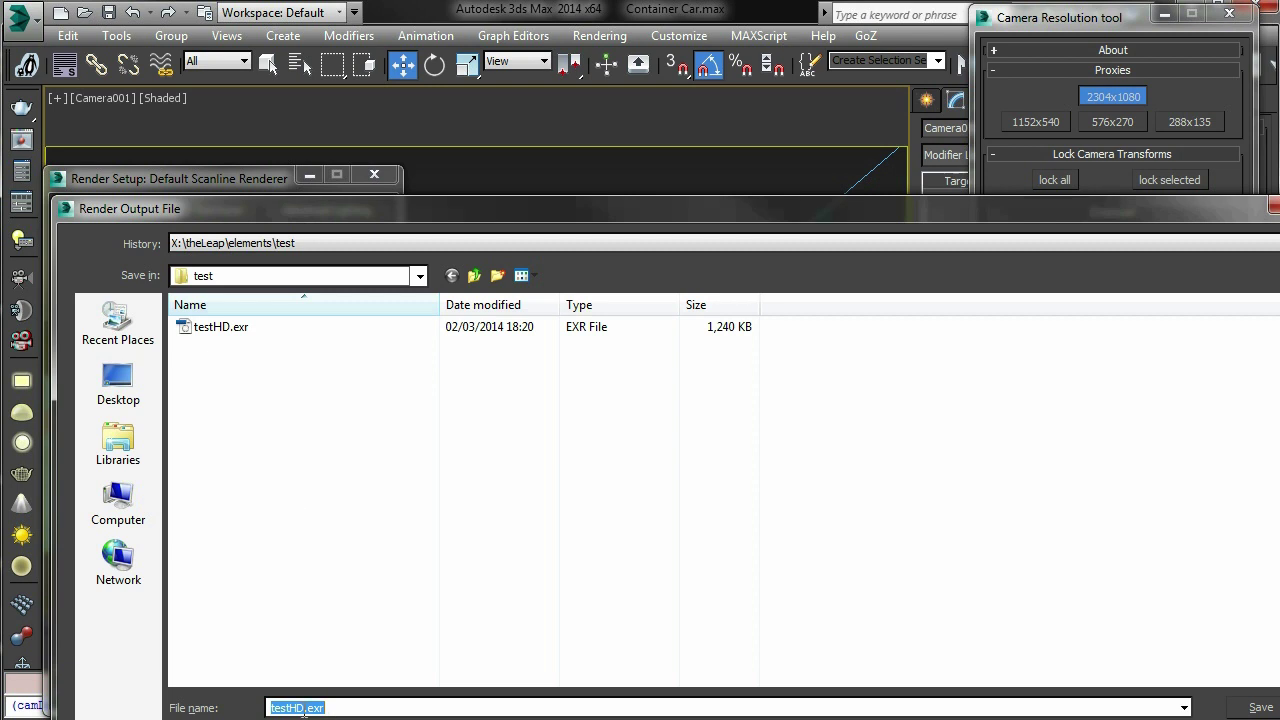
left_click(302, 708)
type("_overscan")
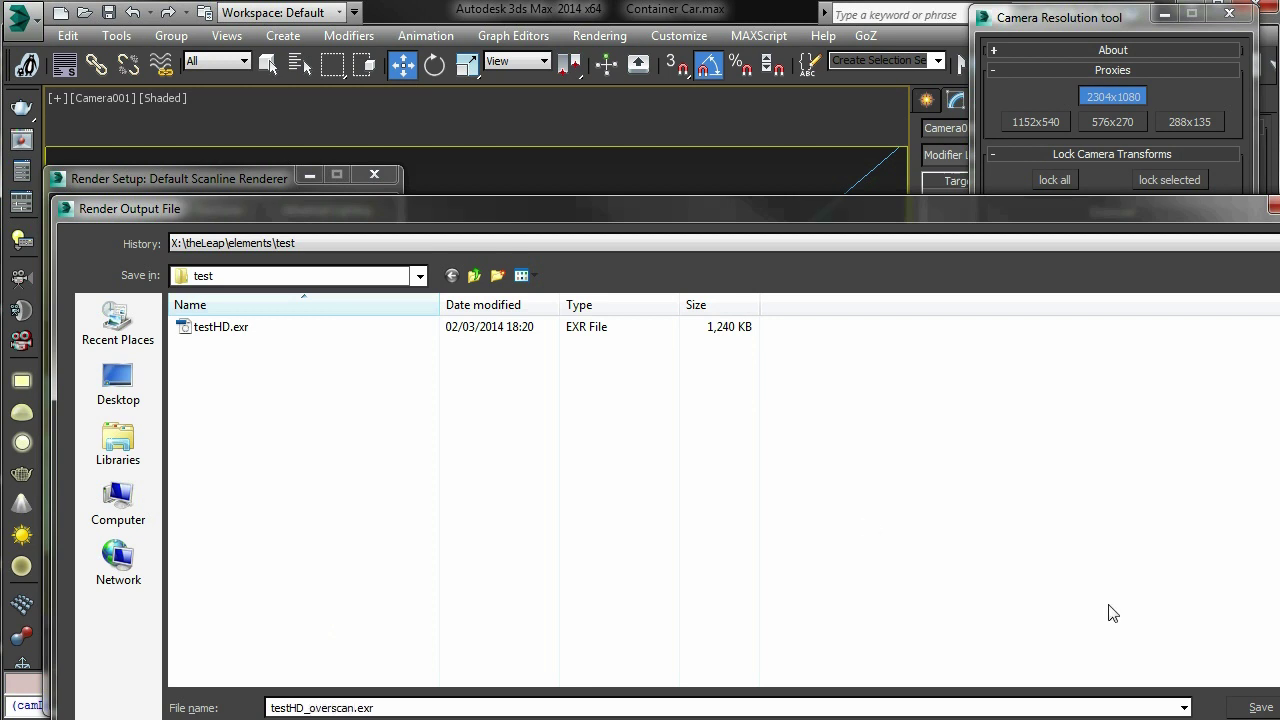
left_click(1262, 708)
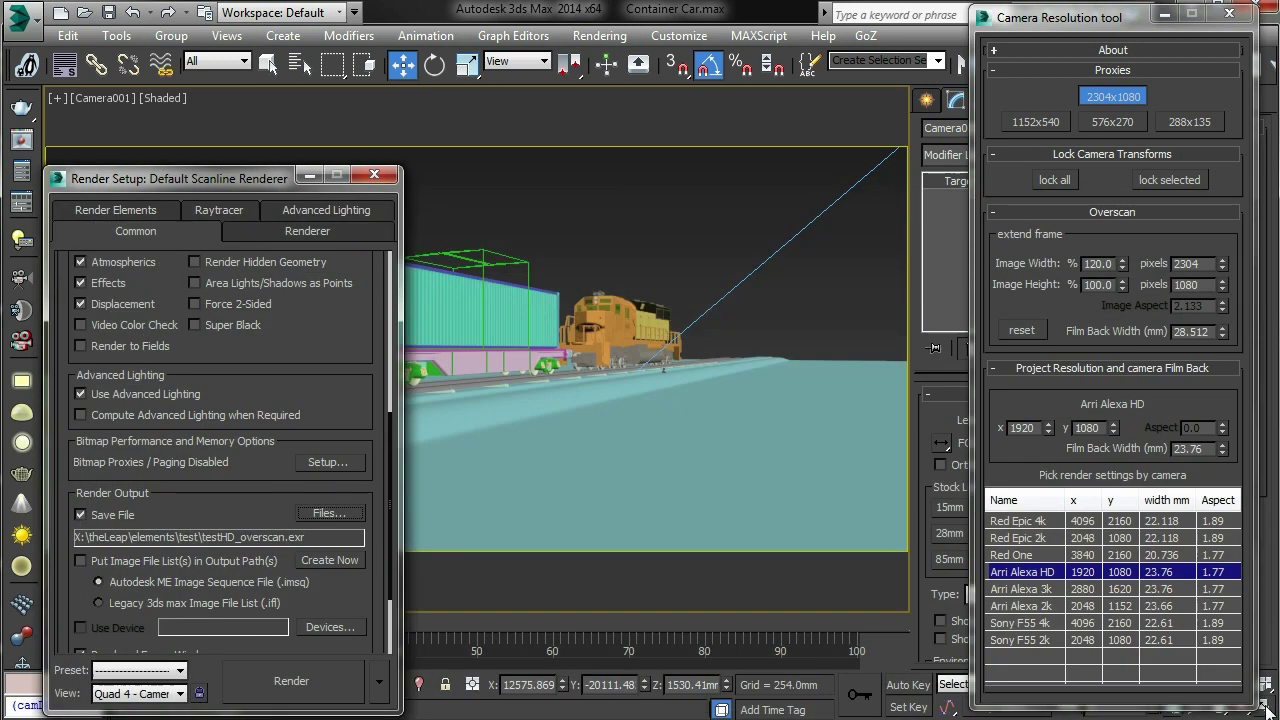
left_click(337, 683)
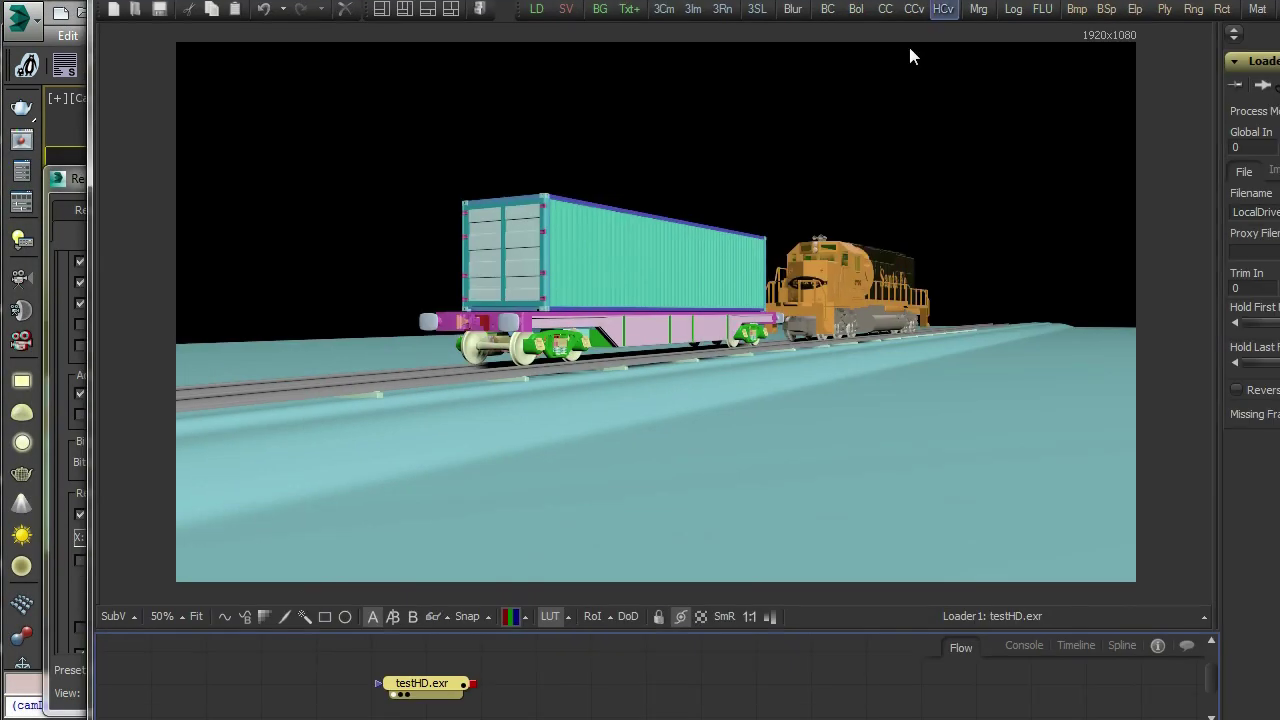
Add a Loader for testHD_overscan.exr and place the testHD.exr node below it.
left_click_drag(536, 9, 586, 656)
left_click(470, 88)
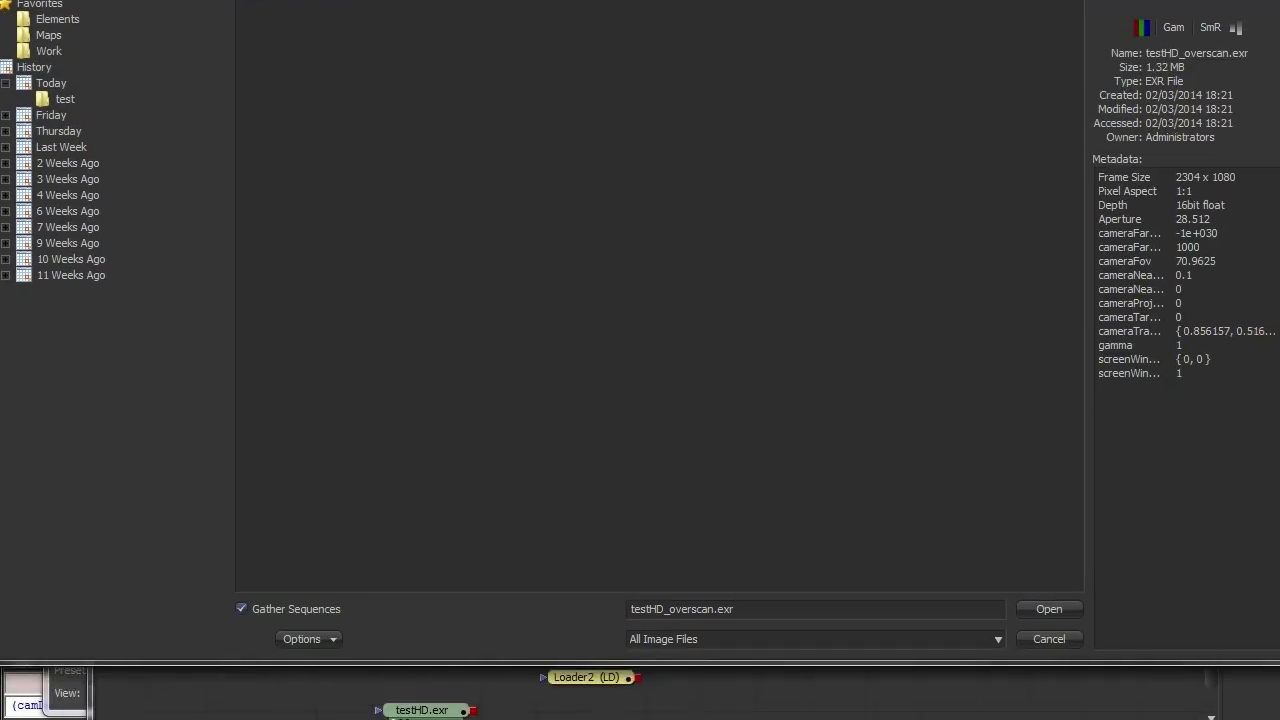
left_click(1044, 608)
left_click_drag(369, 583, 533, 612)
Switch the viewer between the overscan render and the original testHD.exr to compare framing.
left_click_drag(536, 551, 443, 466)
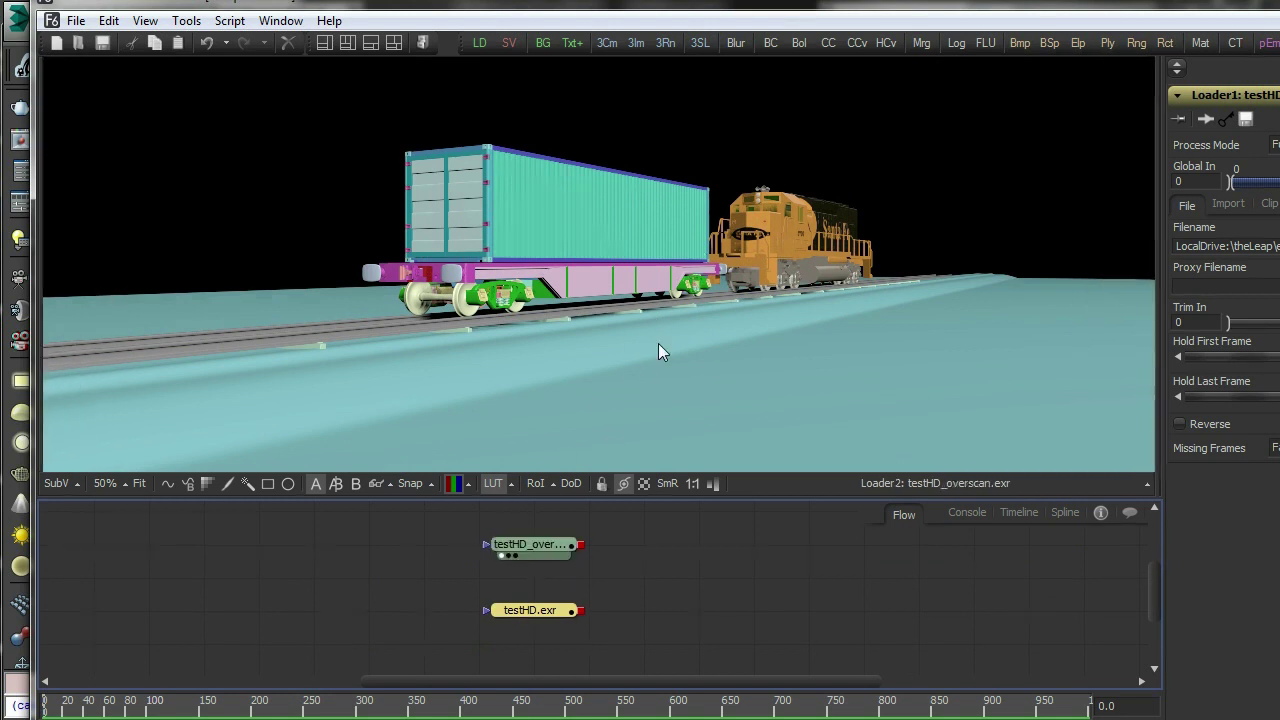
scroll(559, 381, "down", 2, "ctrl")
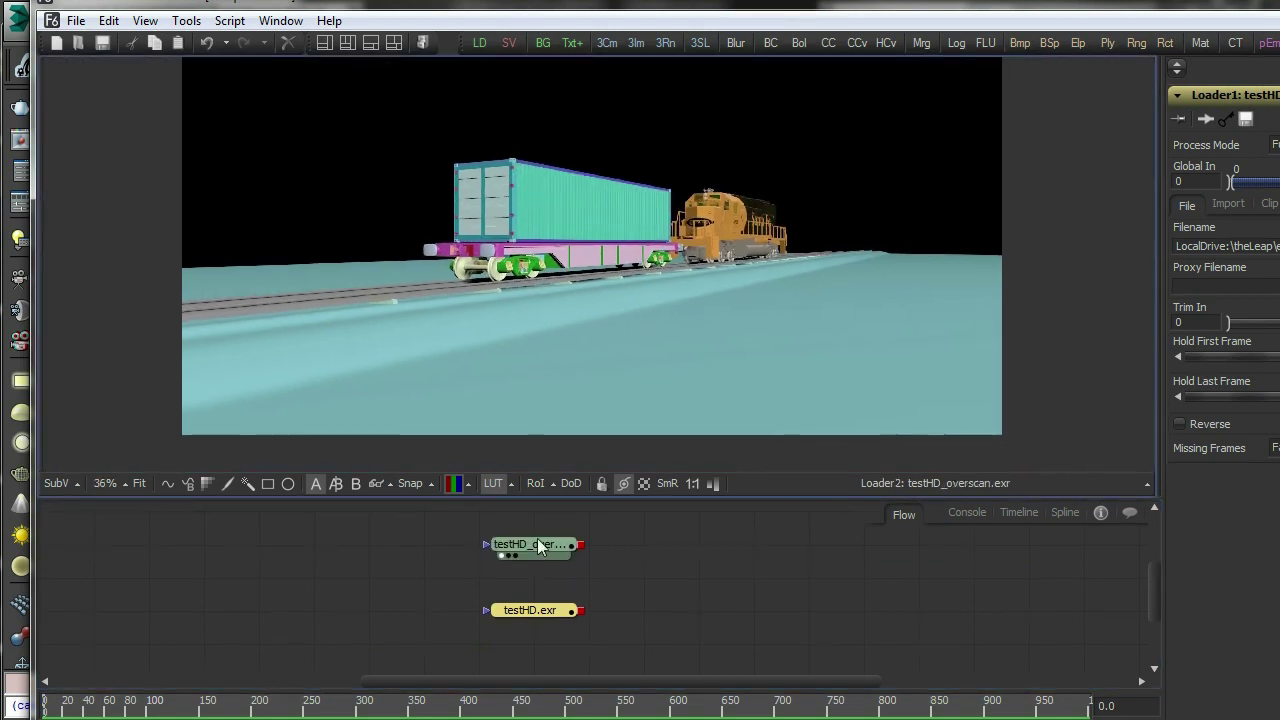
left_click_drag(530, 610, 683, 290)
left_click_drag(540, 544, 666, 347)
left_click_drag(566, 610, 590, 400)
left_click_drag(536, 552, 705, 241)
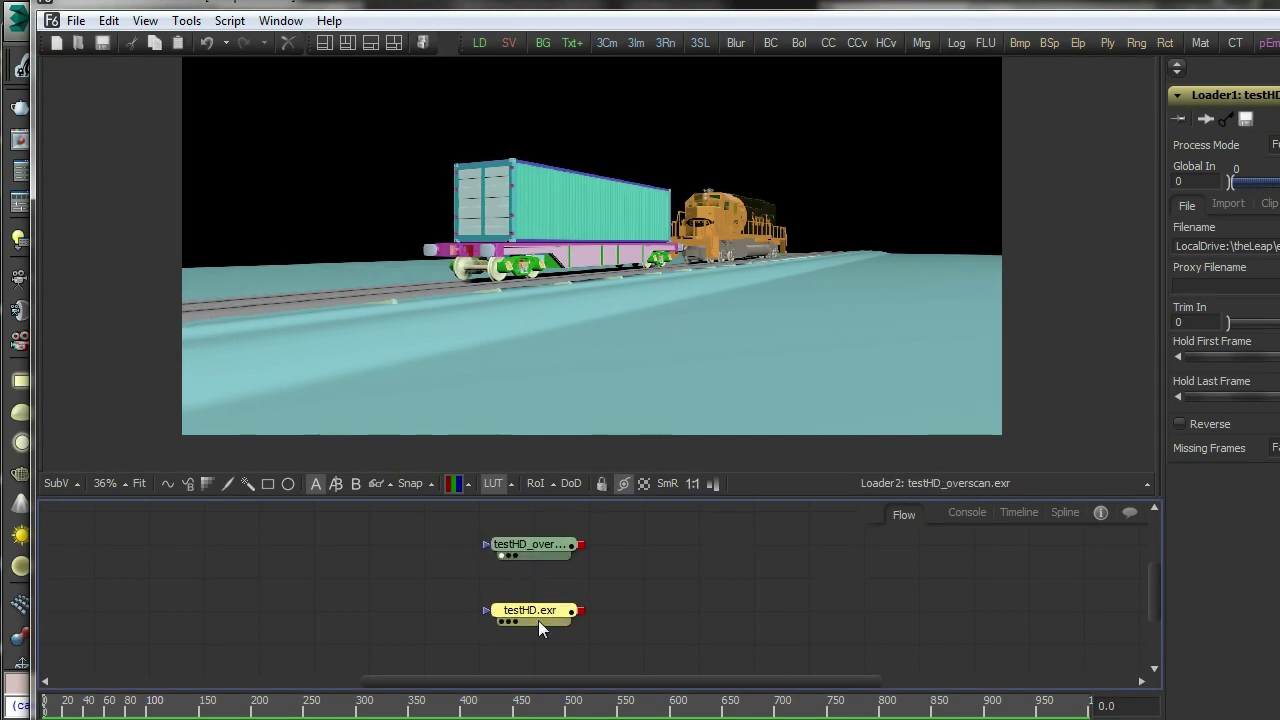
left_click_drag(538, 618, 760, 260)
left_click_drag(538, 558, 805, 317)
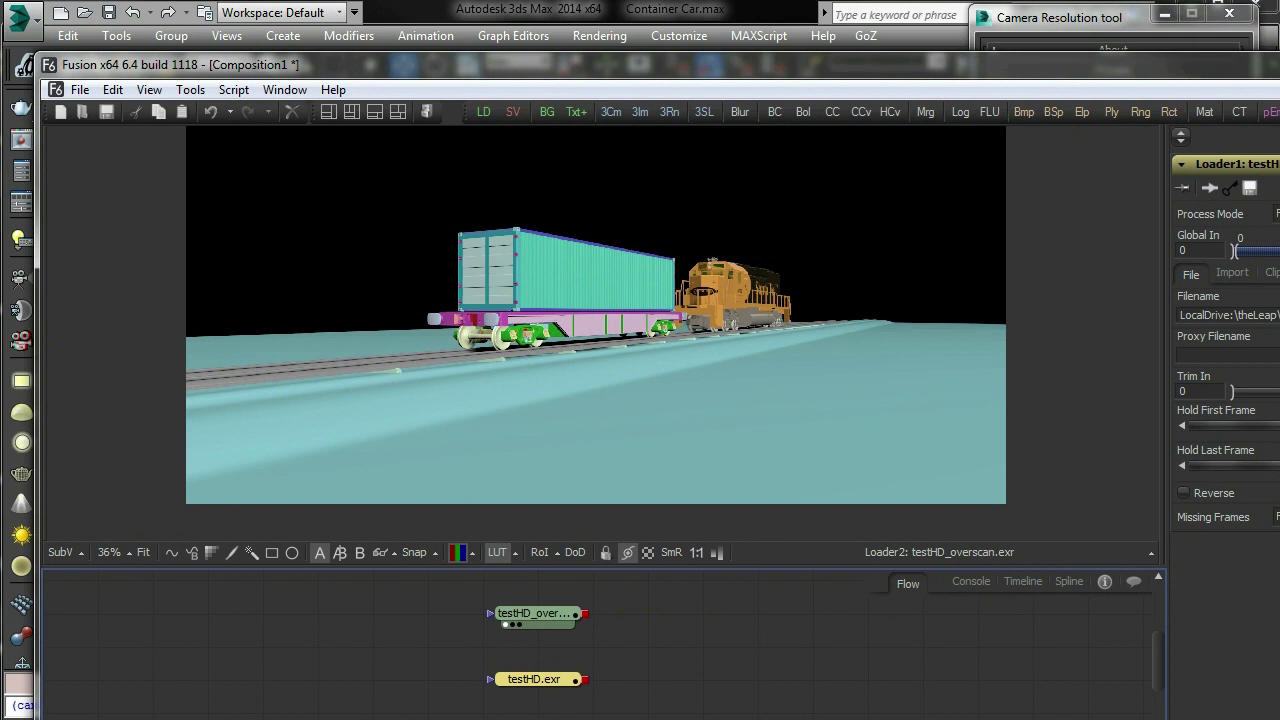
Back in 3ds Max, reset overscan to 100% (1920x1080), close Render Setup and deselect the camera.
key("alt+Tab")
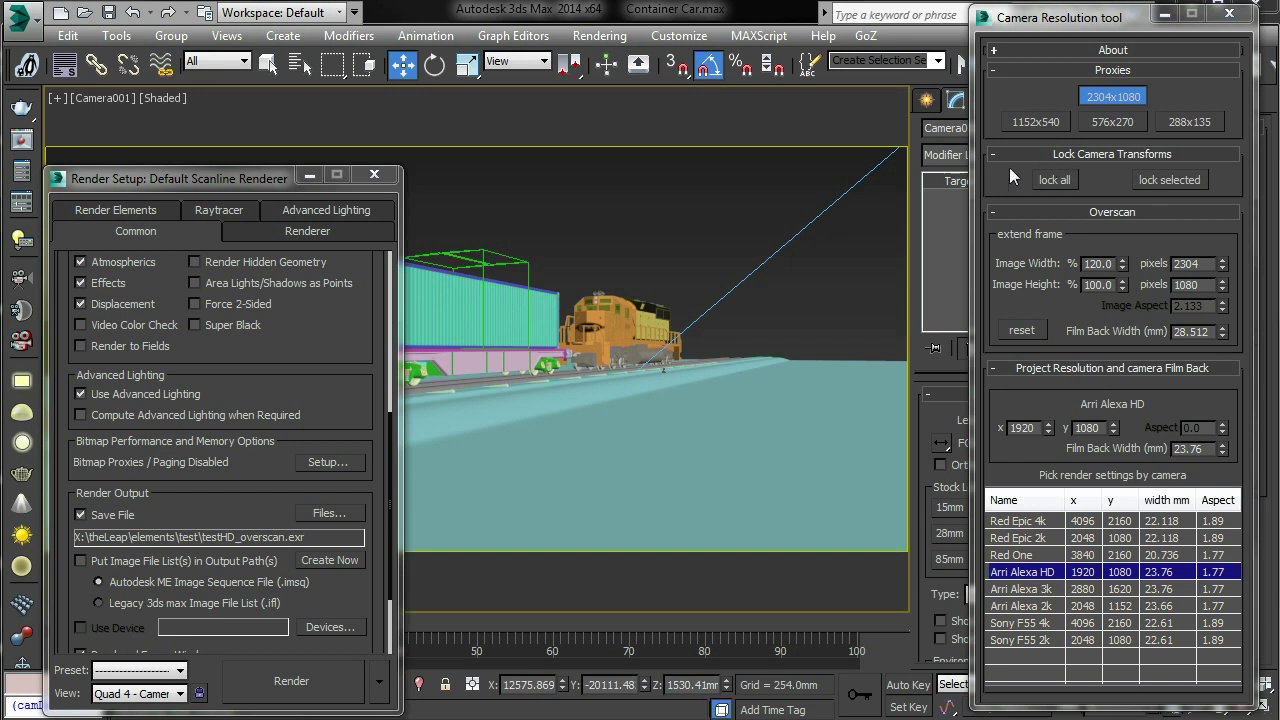
left_click(1019, 332)
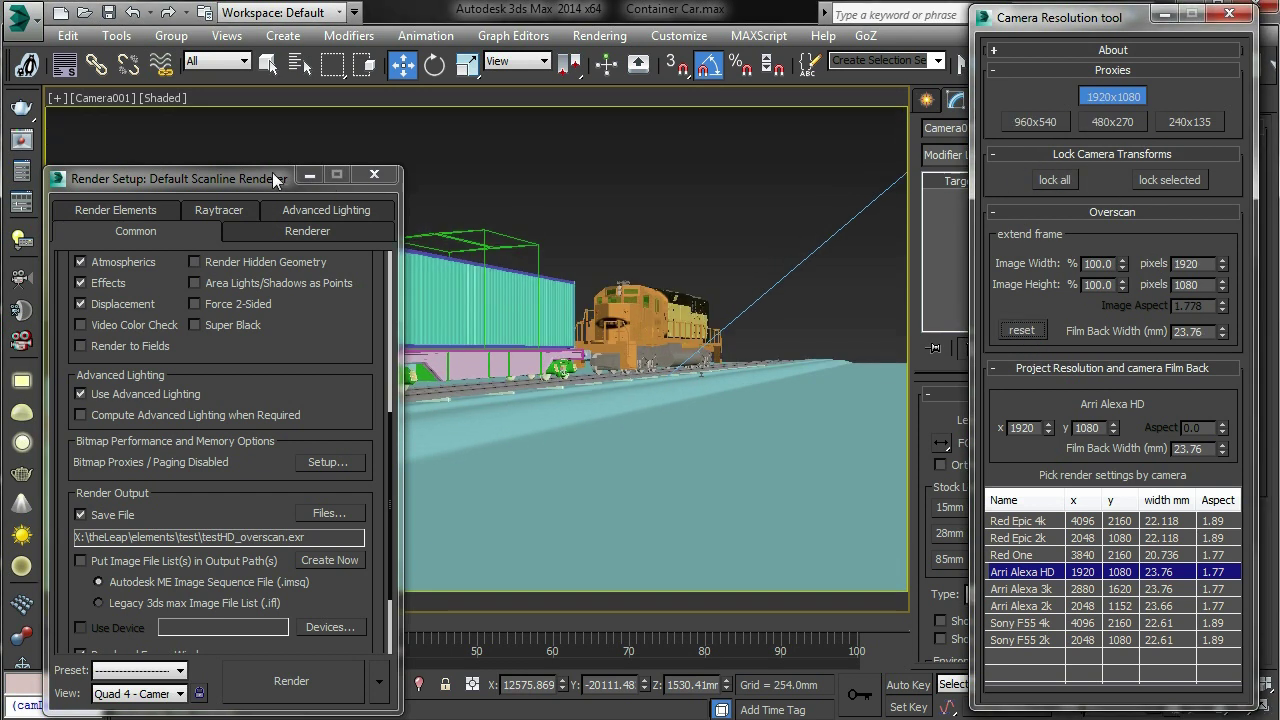
left_click_drag(268, 180, 332, 183)
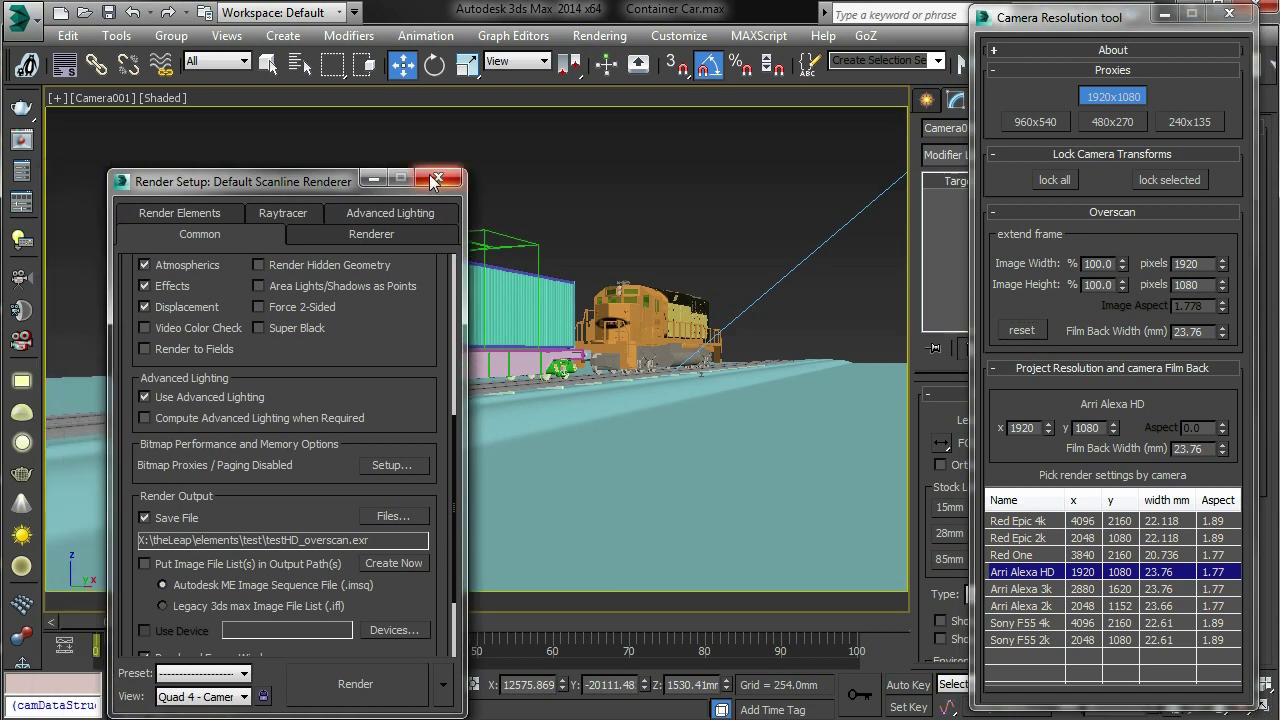
left_click(436, 180)
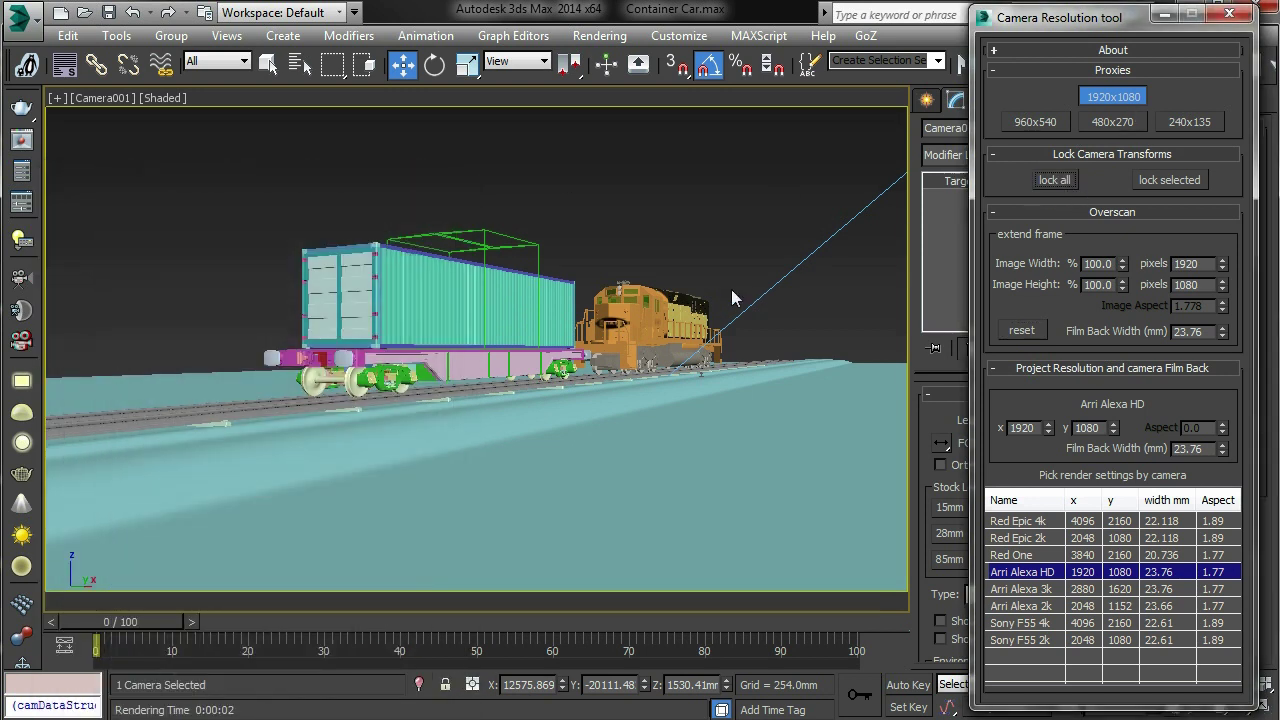
left_click(688, 228)
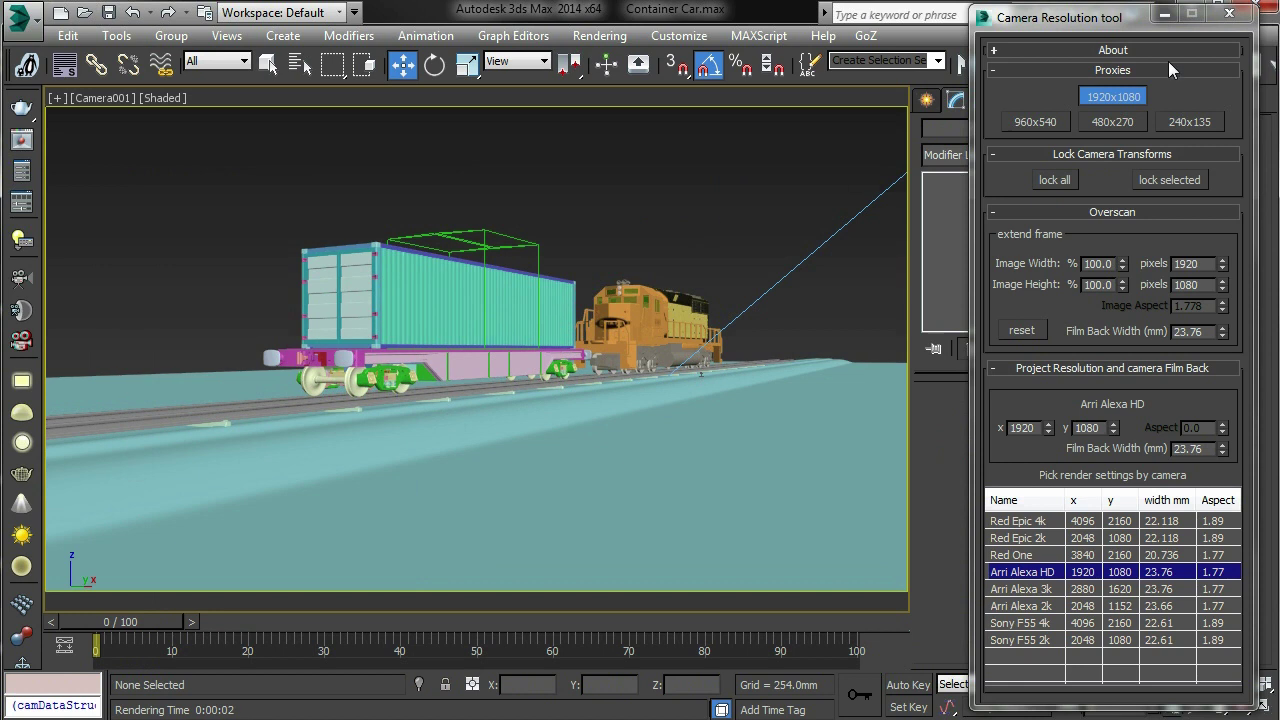
left_click_drag(1060, 17, 1228, 17)
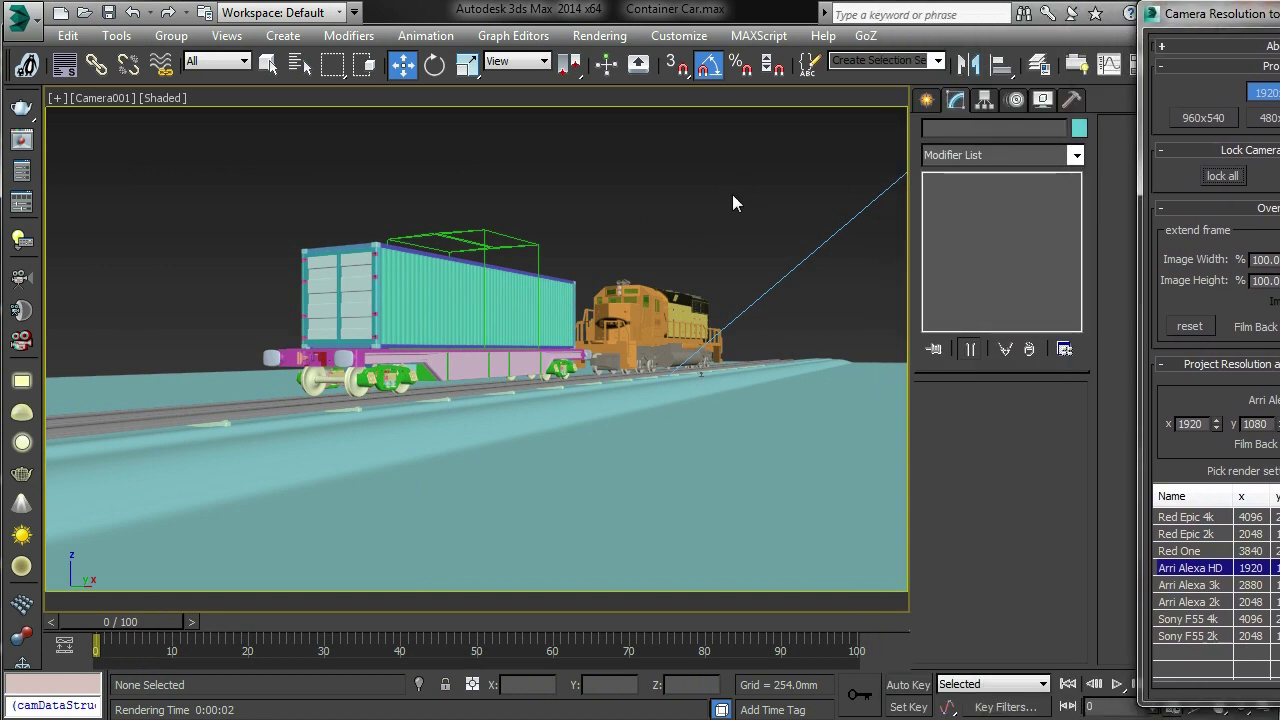
Inspect the train from the front and a high angled view around the container car.
key("f")
middle_click_drag(763, 284, 623, 352, "alt")
scroll(669, 358, "down", 10)
middle_click_drag(569, 310, 598, 347)
scroll(599, 347, "up", 10)
scroll(320, 405, "down", 2)
left_click(320, 405)
middle_click_drag(320, 405, 613, 388, "alt")
Return to Camera001 and orbit its view so the container car and locomotive swing left.
key("c")
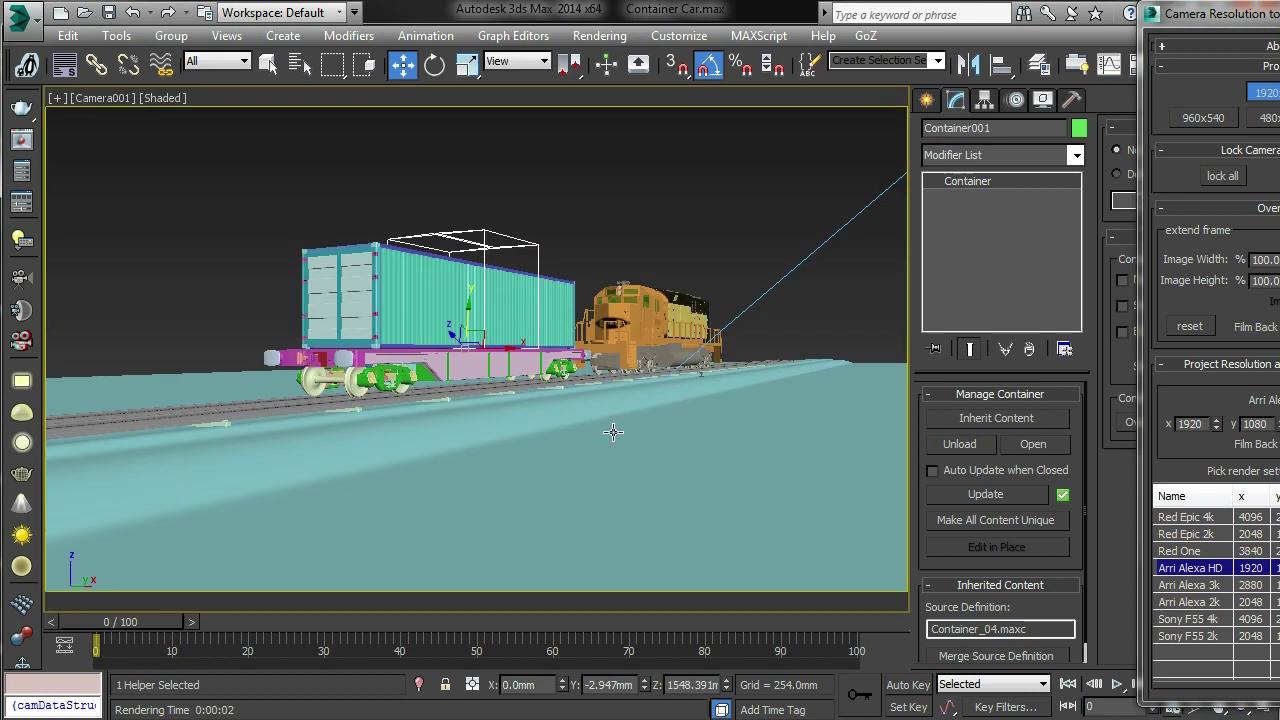
middle_click_drag(743, 268, 658, 226)
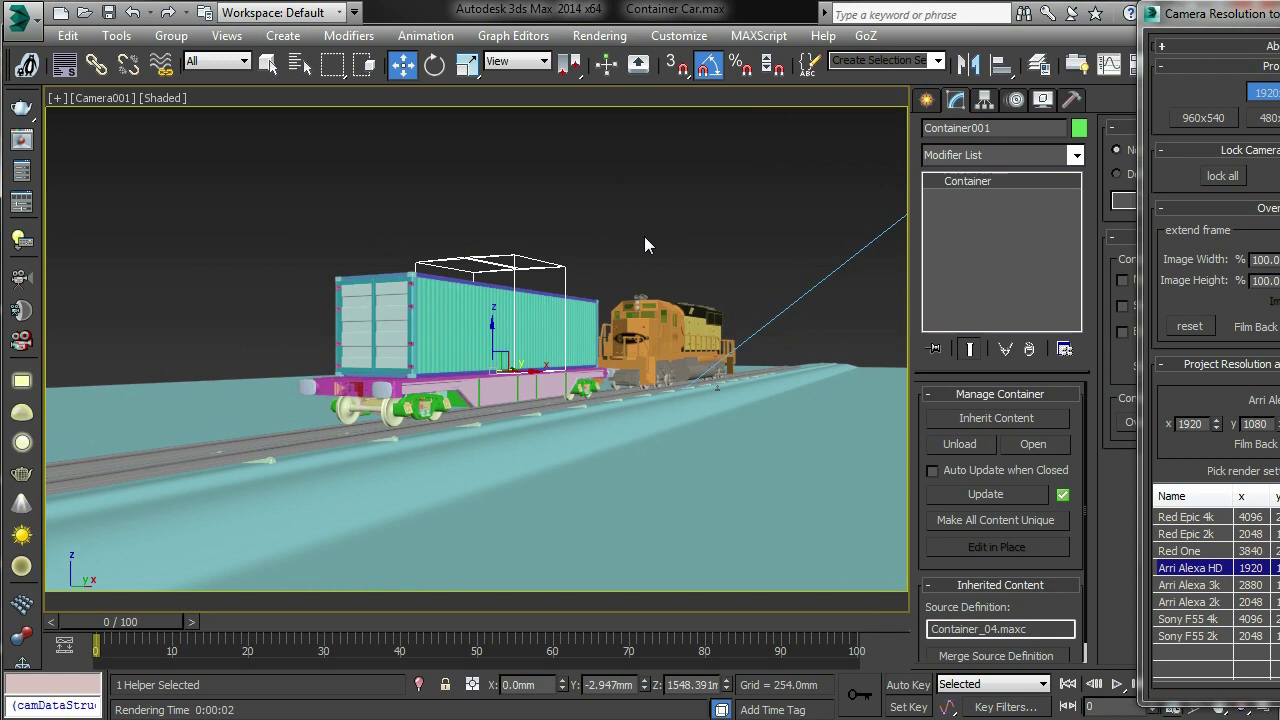
mouse_move(666, 234)
middle_mouse_down("alt")
mouse_move(646, 229)
mouse_move(657, 227)
middle_mouse_up("alt")
Select Camera001 and lock its move, rotate and scale axes under Hierarchy > Link Info.
left_click(106, 99)
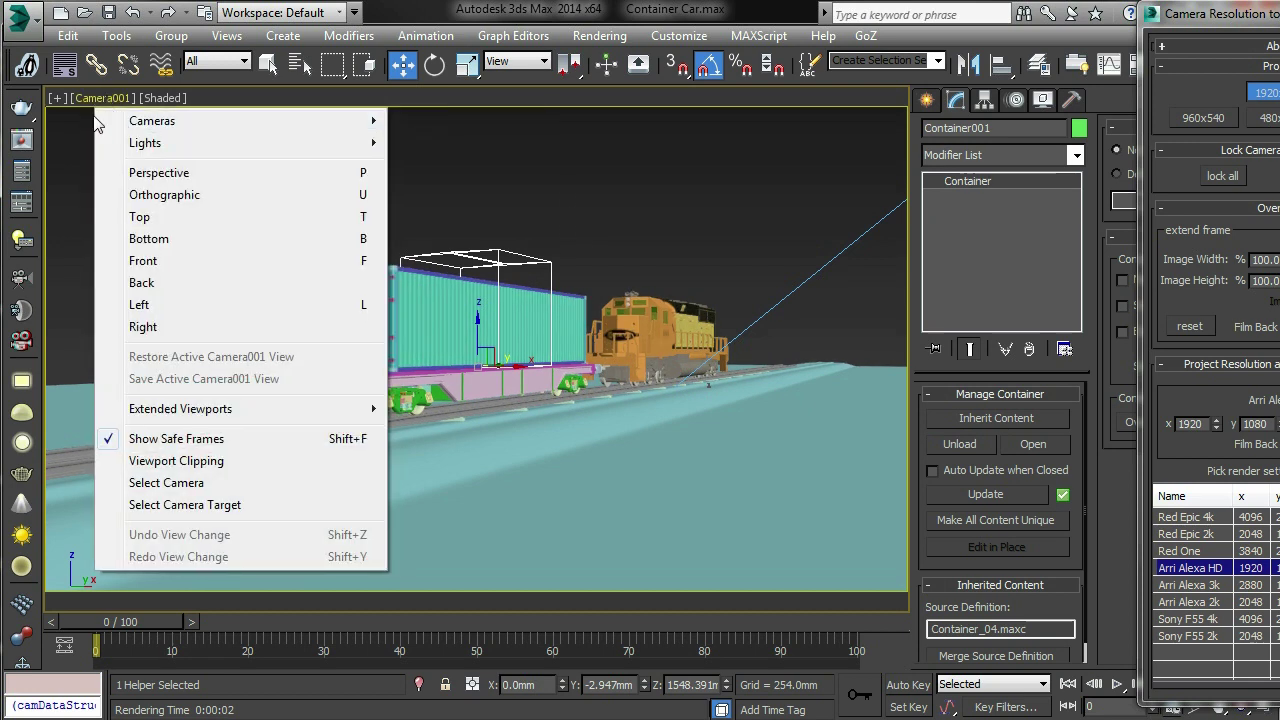
left_click(162, 482)
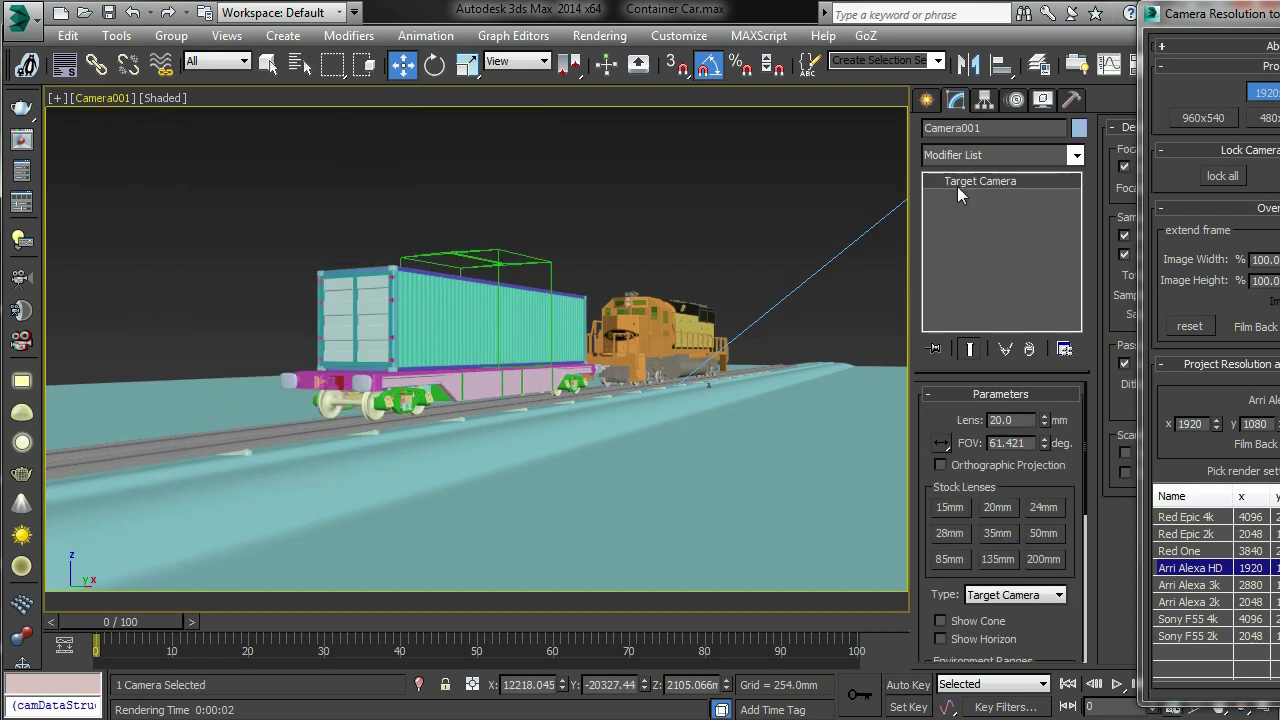
left_click(1015, 101)
left_click(986, 101)
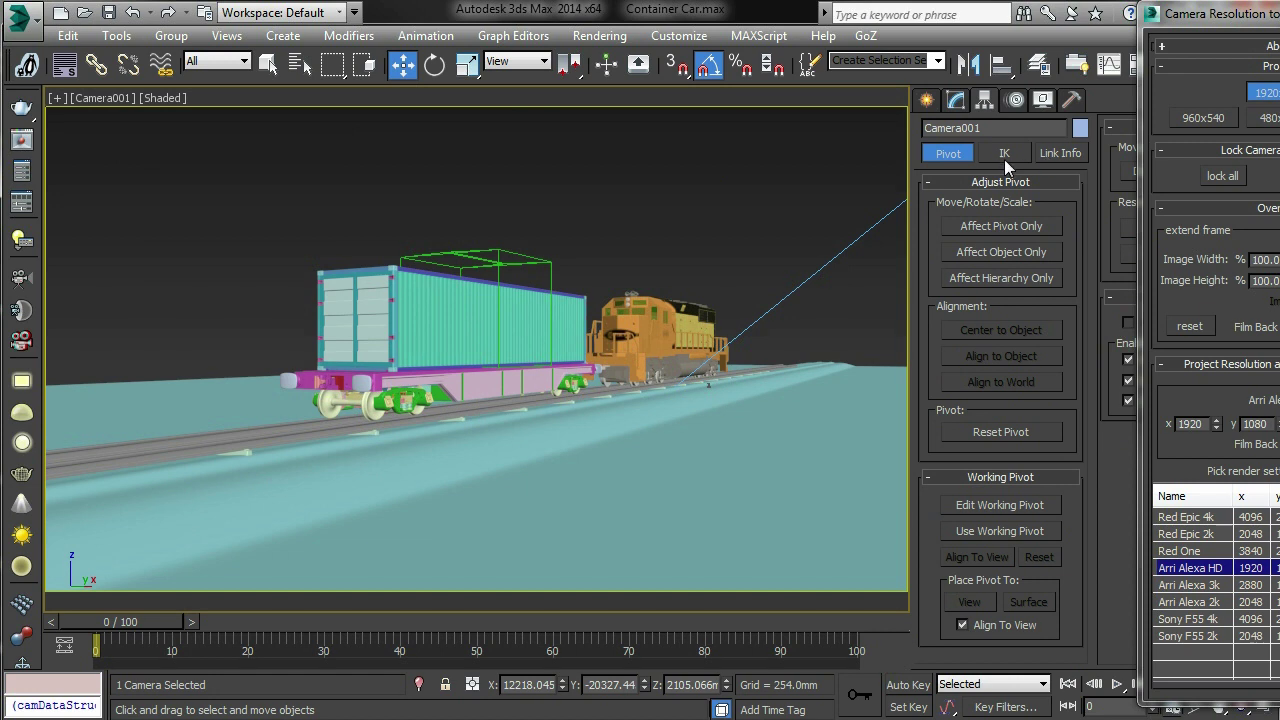
left_click(1016, 104)
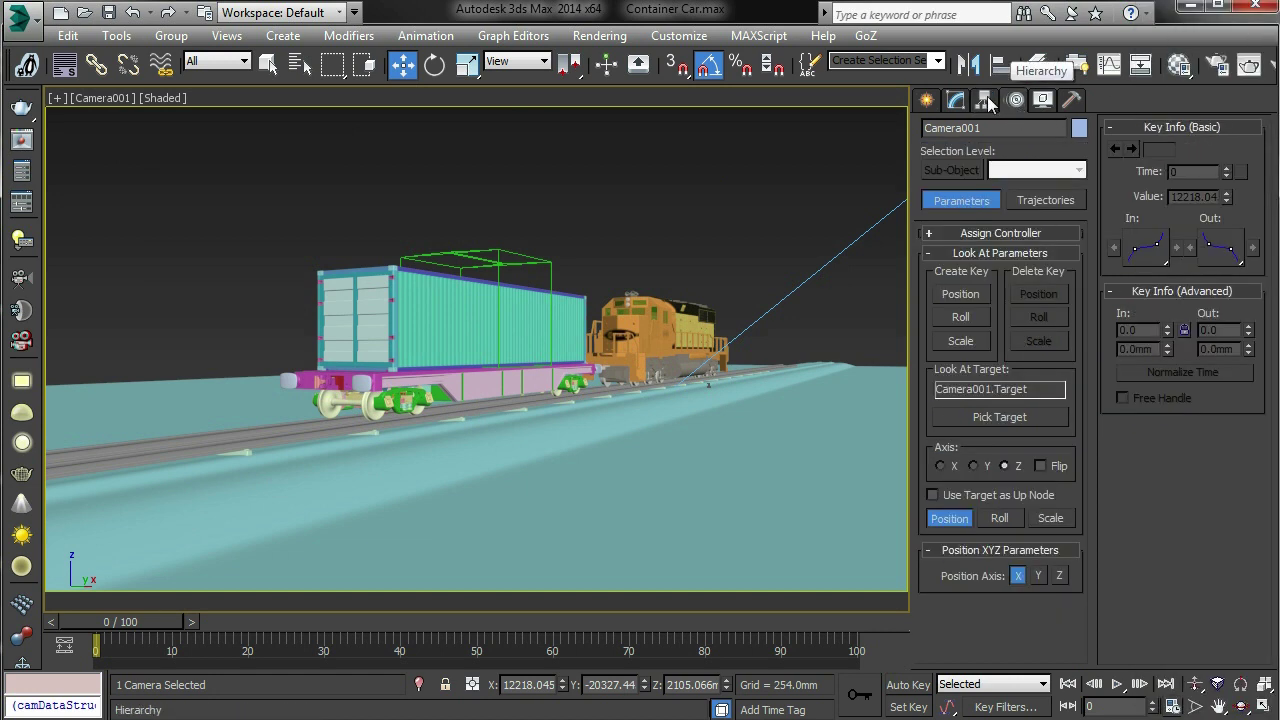
left_click(985, 100)
left_click(1060, 153)
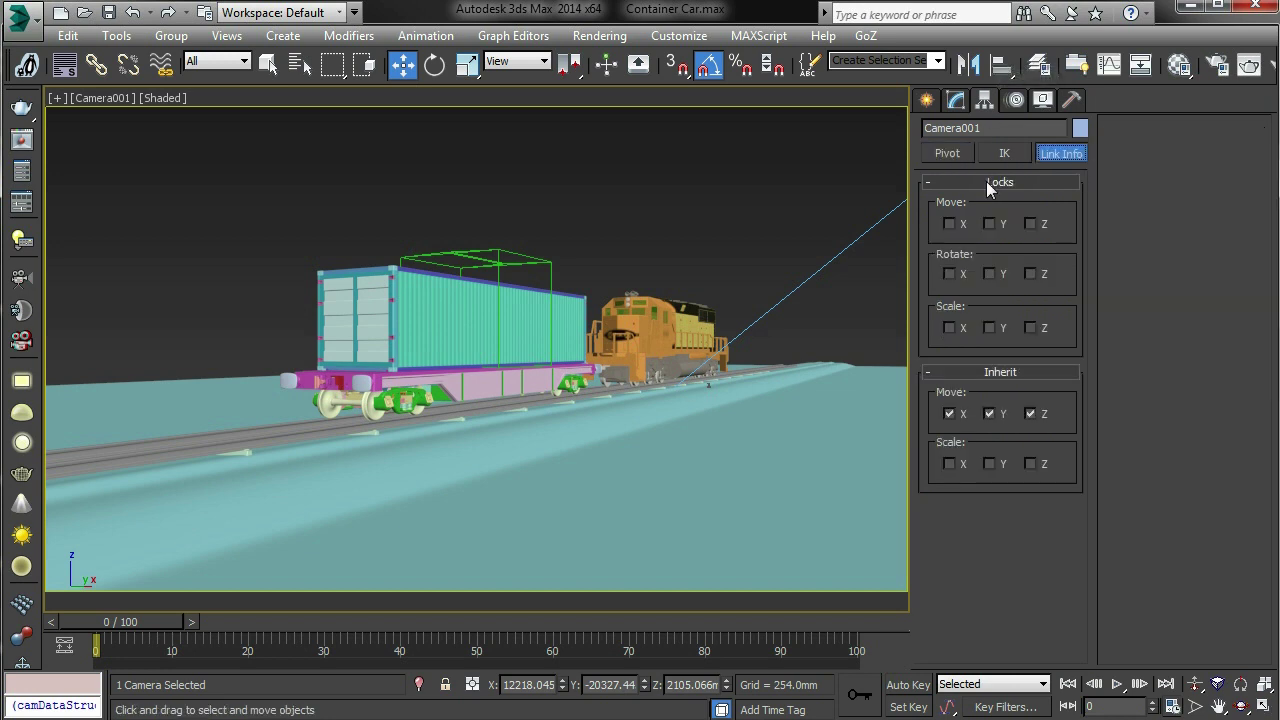
left_click(958, 226)
left_click(1030, 327)
left_click(949, 274)
Select the Camera001 target and lock its move, rotate and scale axes as well.
left_click(91, 101)
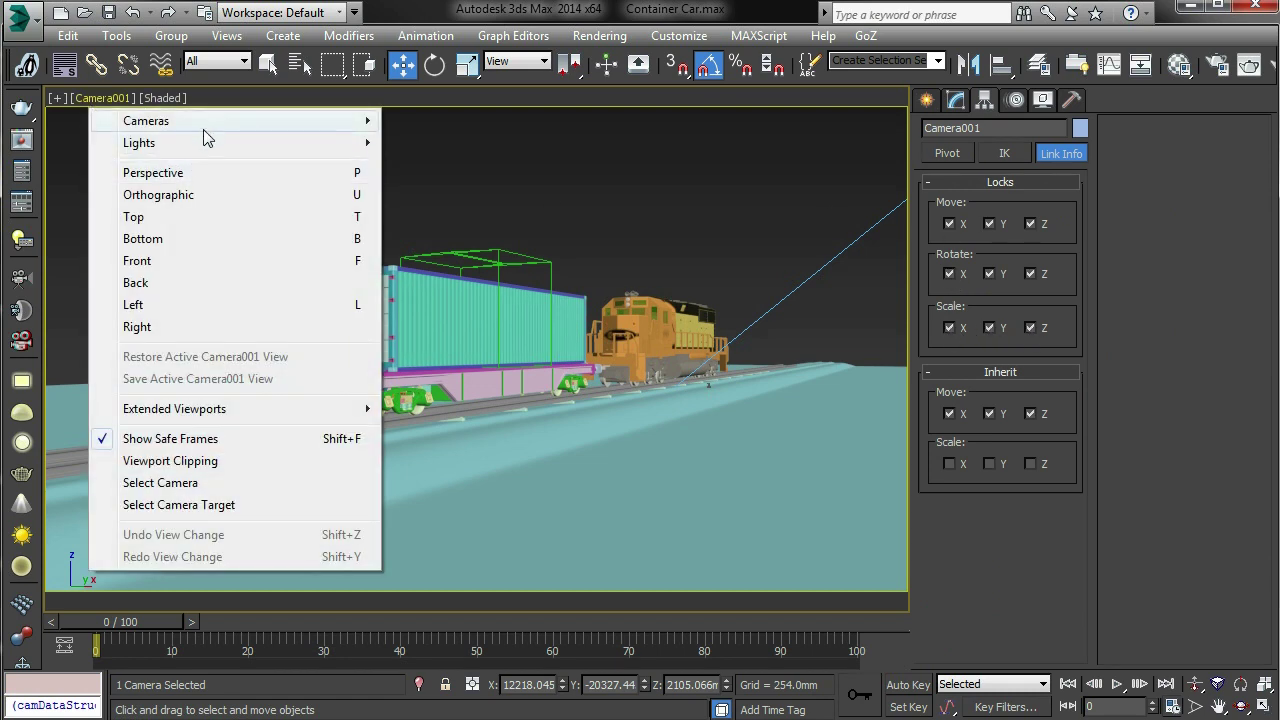
mouse_move(212, 132)
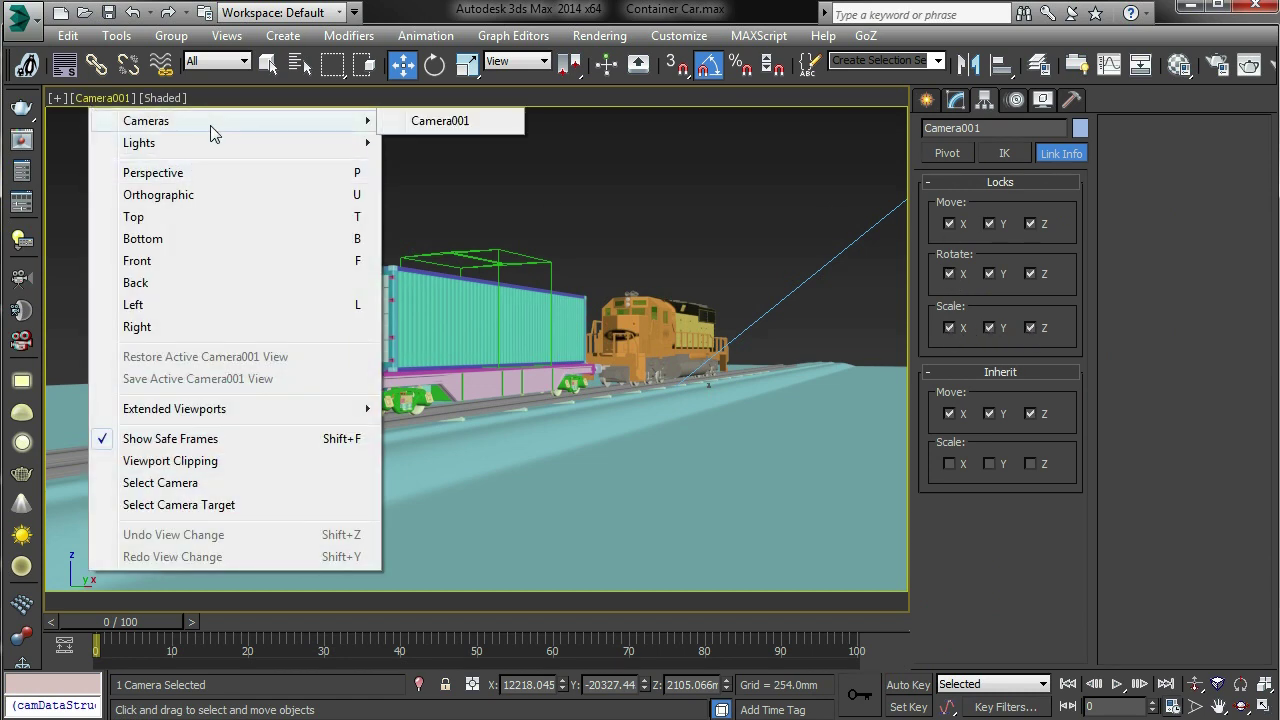
left_click(203, 505)
left_click(950, 224)
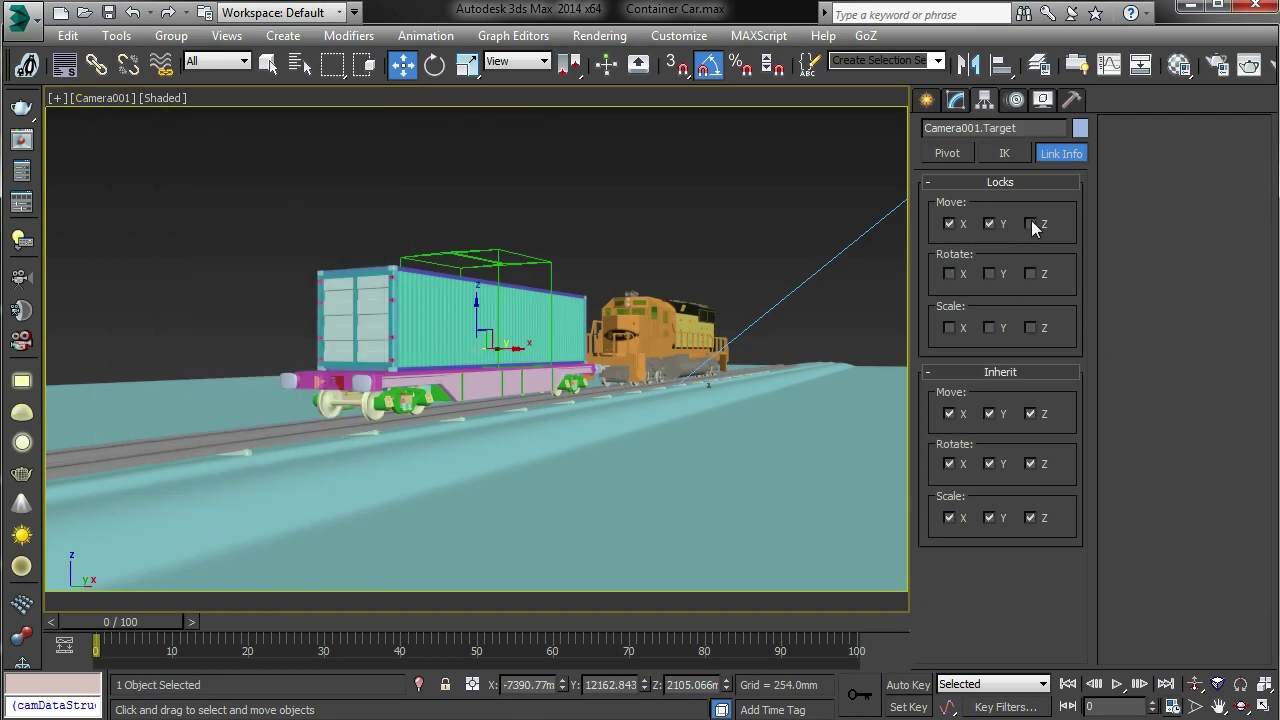
left_click(950, 274)
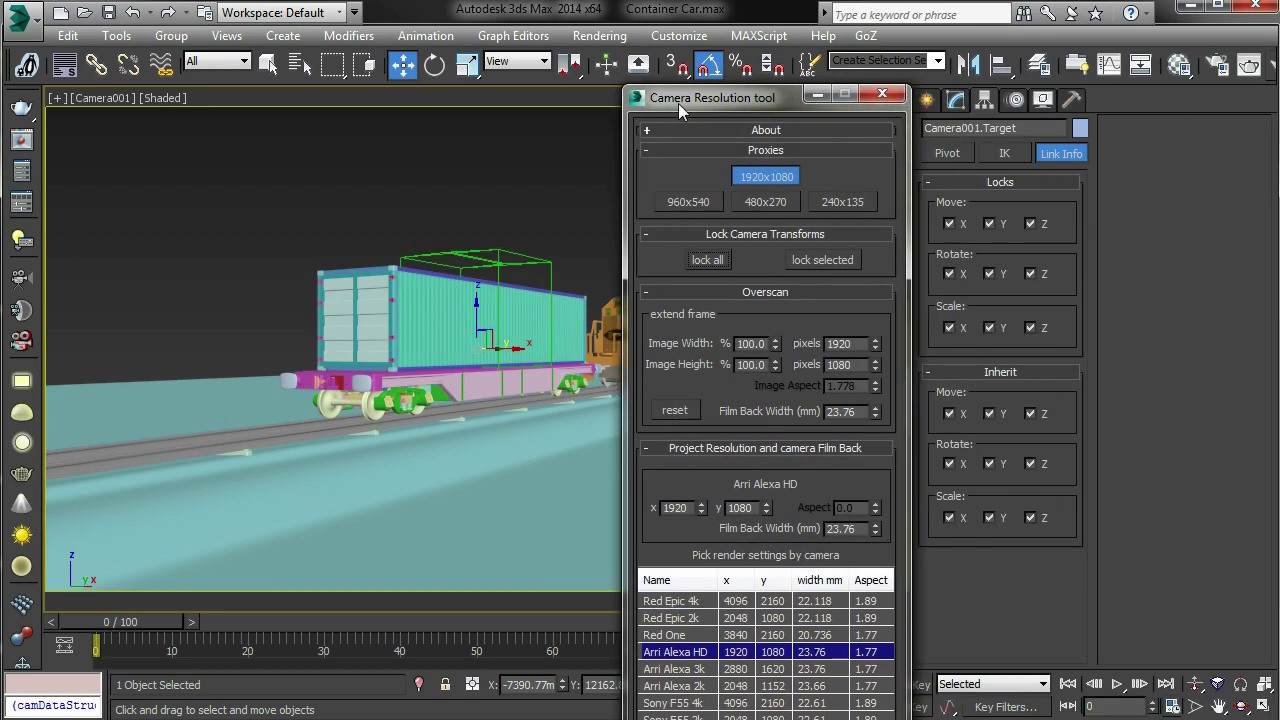
Toggle the Camera Resolution tool's lock-all-cameras option on and off.
left_click_drag(678, 103, 544, 119)
left_click(576, 281)
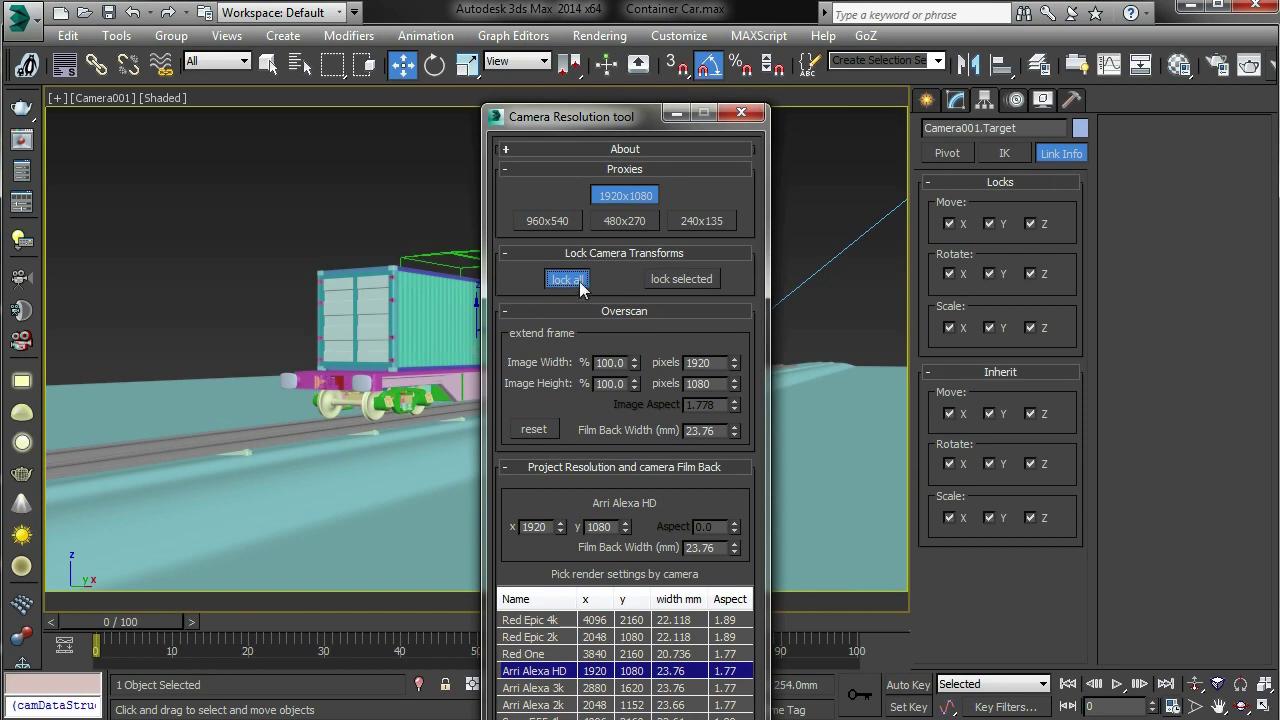
left_click(576, 284)
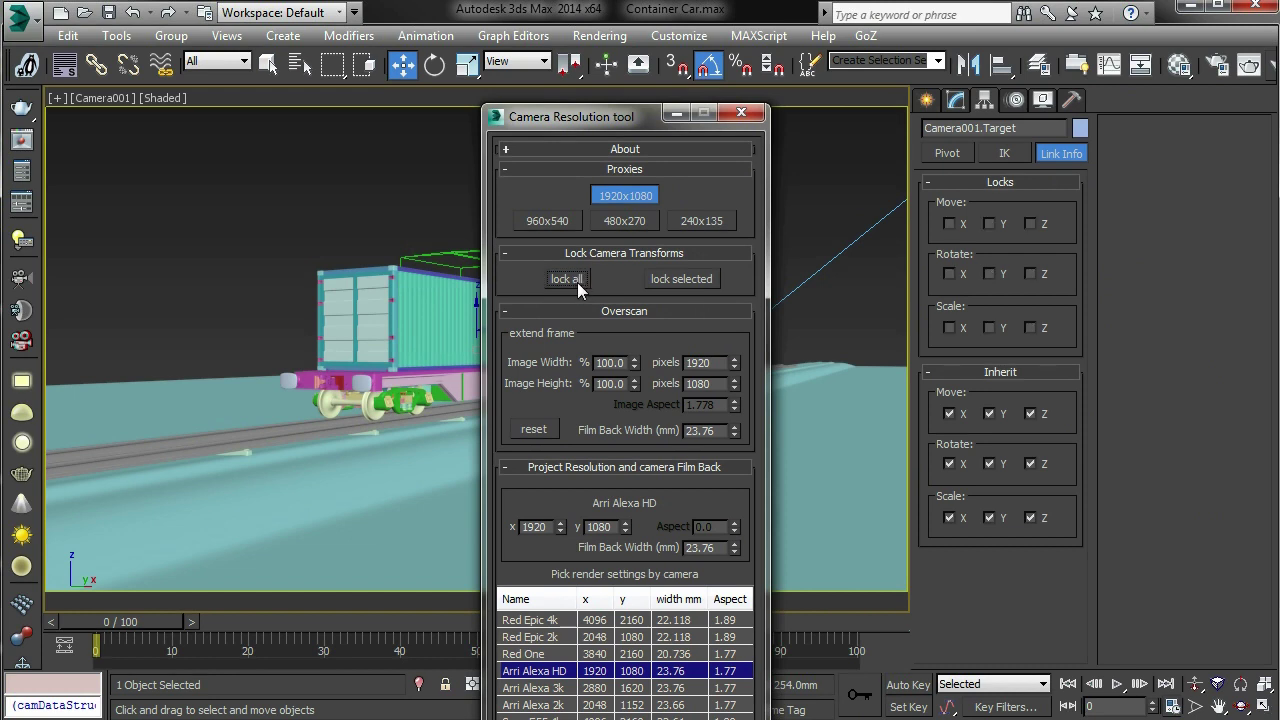
left_click(577, 284)
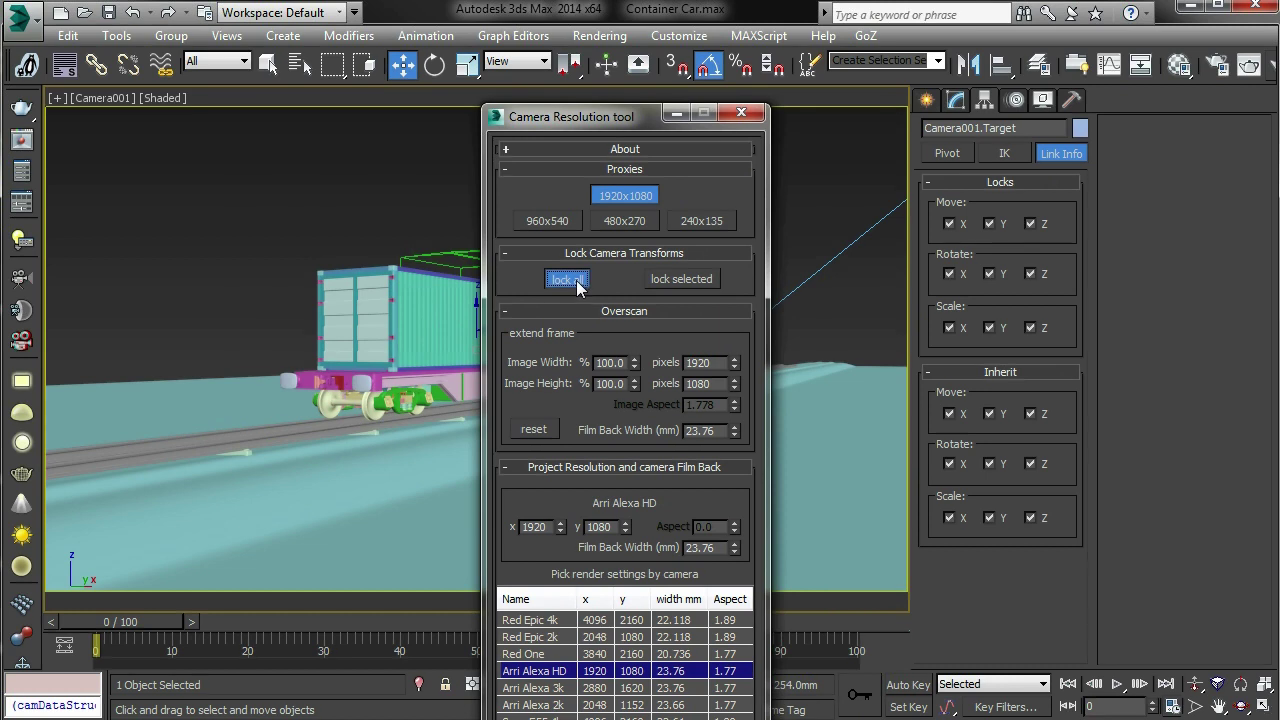
left_click(577, 284)
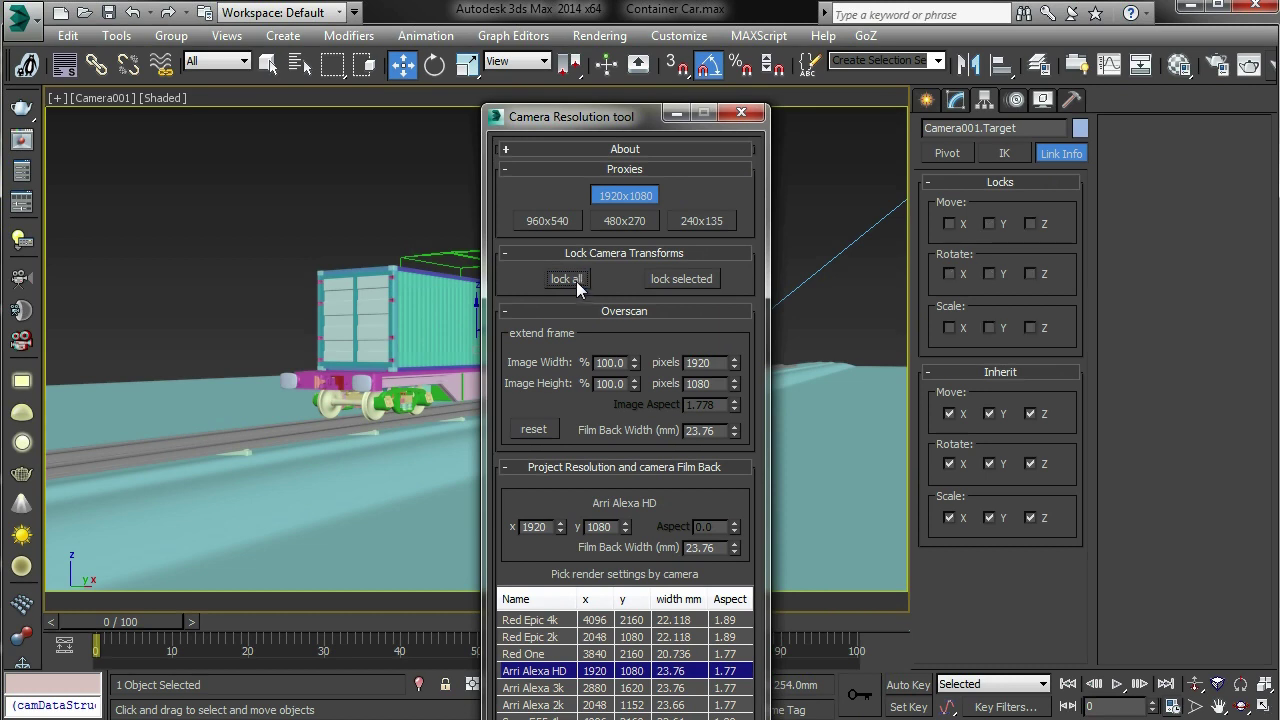
Select Camera001, lock it with lock selected, then turn lock all back on.
left_click(119, 100)
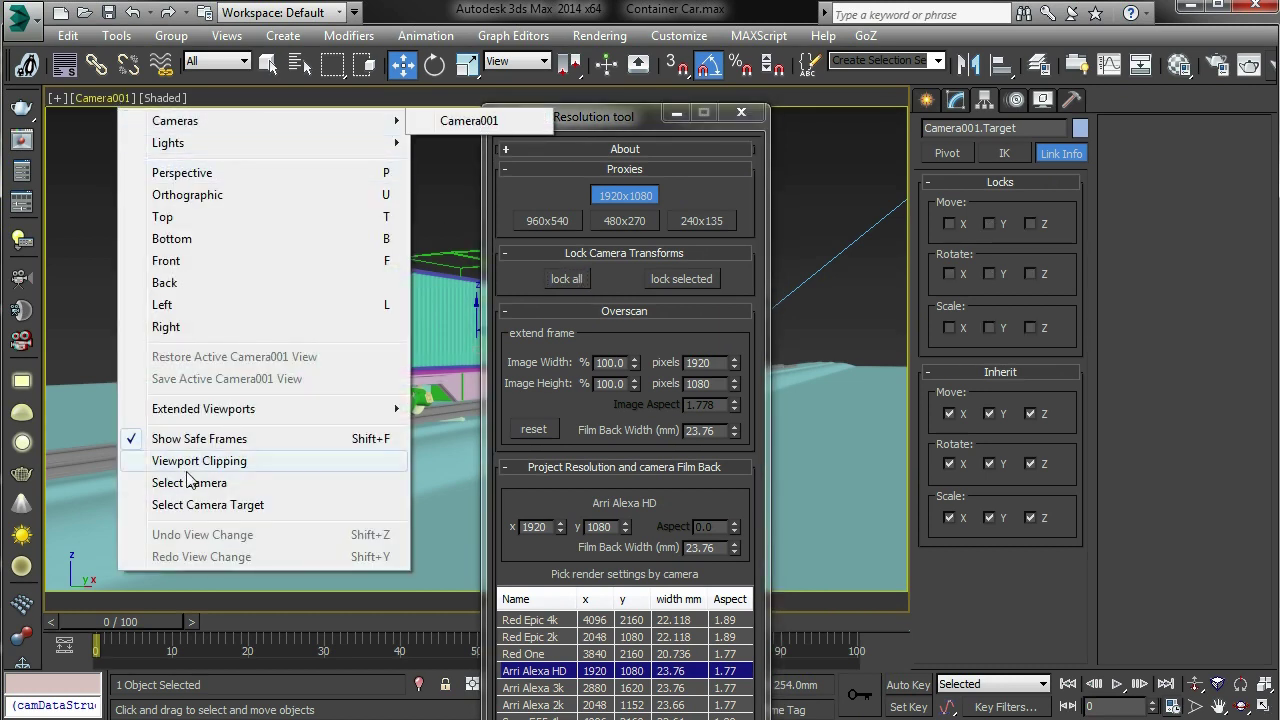
left_click(189, 483)
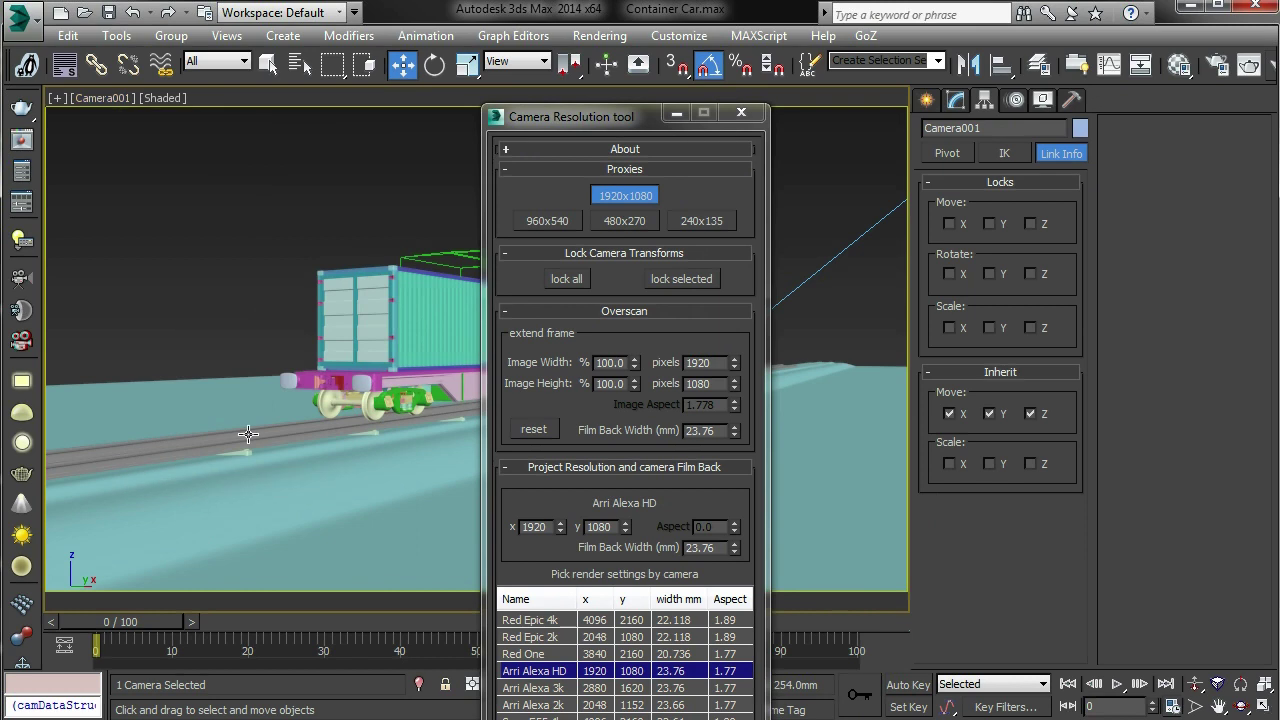
left_click(694, 278)
left_click(694, 278)
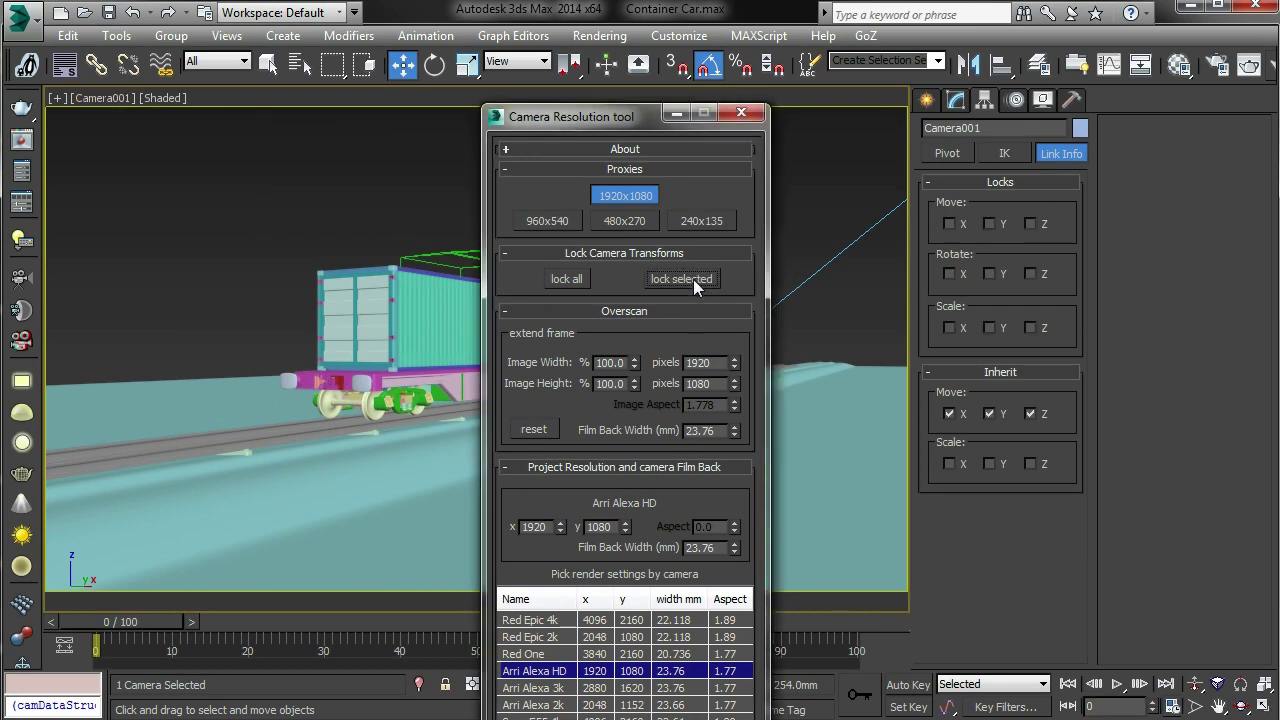
left_click(690, 278)
left_click(575, 280)
Close the Camera Resolution tool, check the container in front view, then return to Camera001.
left_click(741, 112)
left_click(633, 264)
left_click(548, 313)
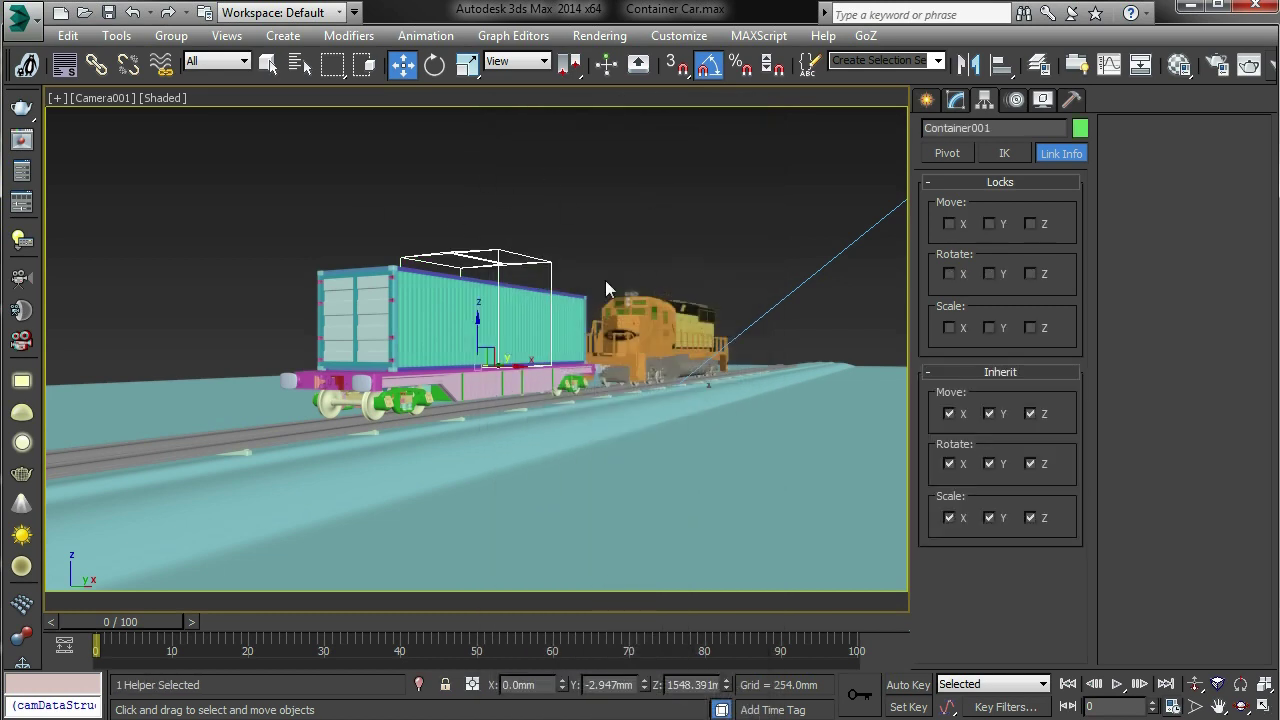
key("f")
middle_click_drag(680, 258, 586, 294, "alt")
key("c")
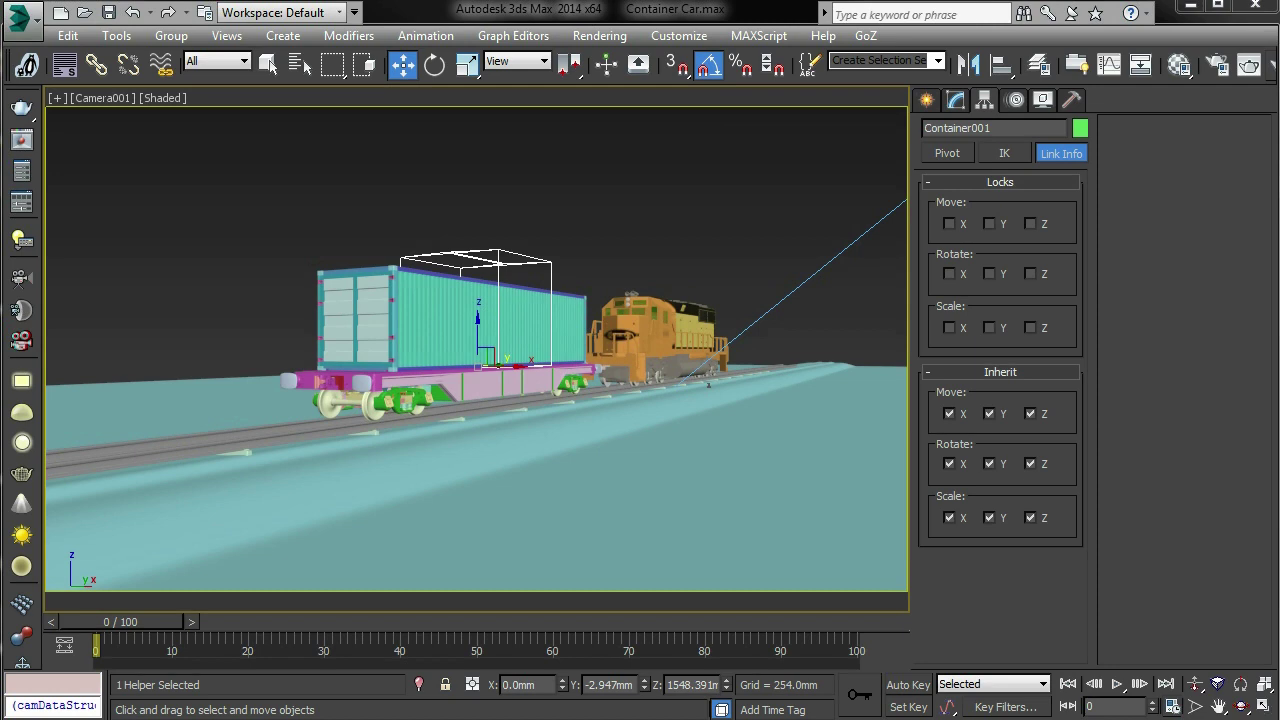
Relaunch the Camera Resolution tool from Kenzors Script Navigator and move its window top-right.
left_click(26, 64)
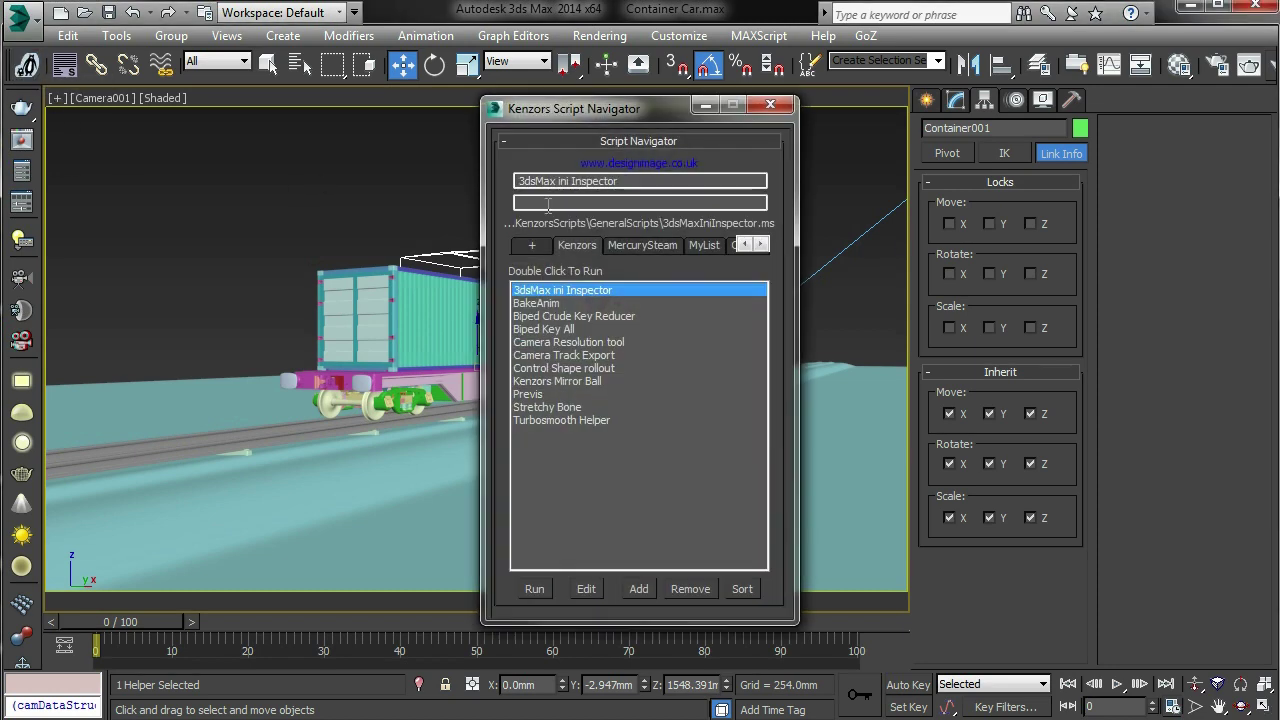
left_click(598, 342)
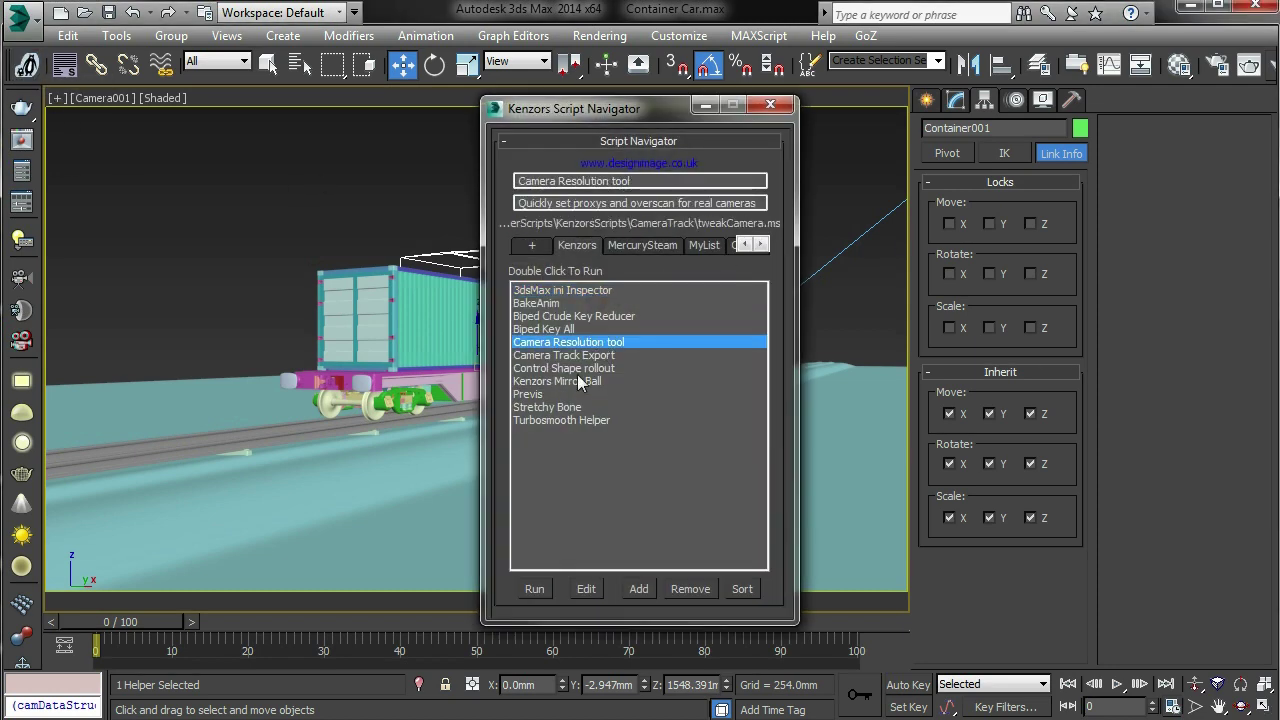
left_click(534, 589)
left_click_drag(607, 296, 944, 28)
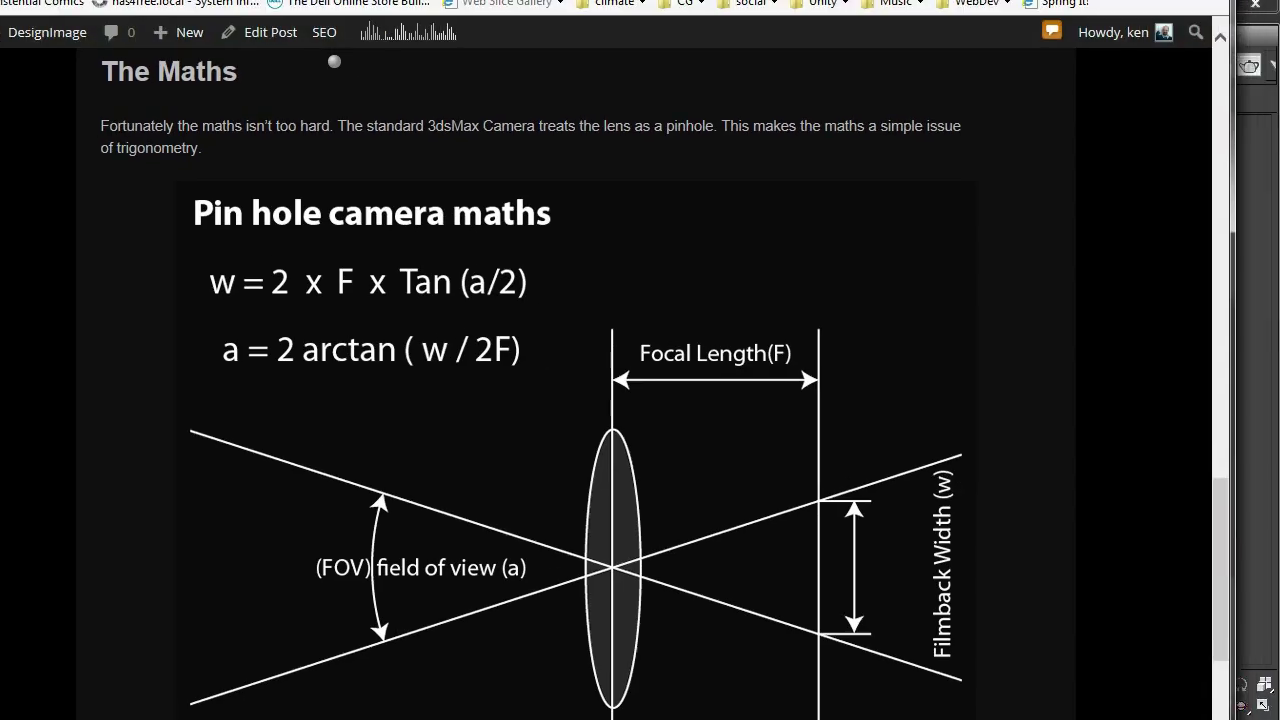
scroll(640, 400, "down", 2)
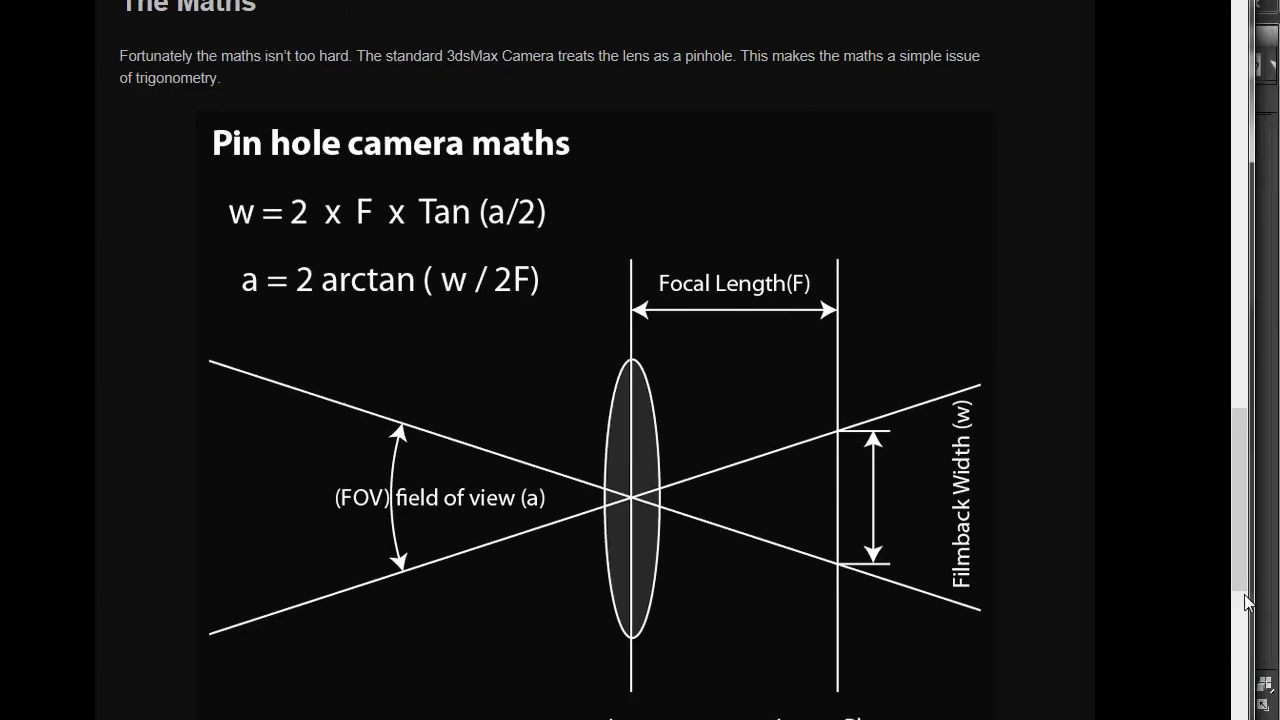
left_click_drag(1245, 588, 1277, 592)
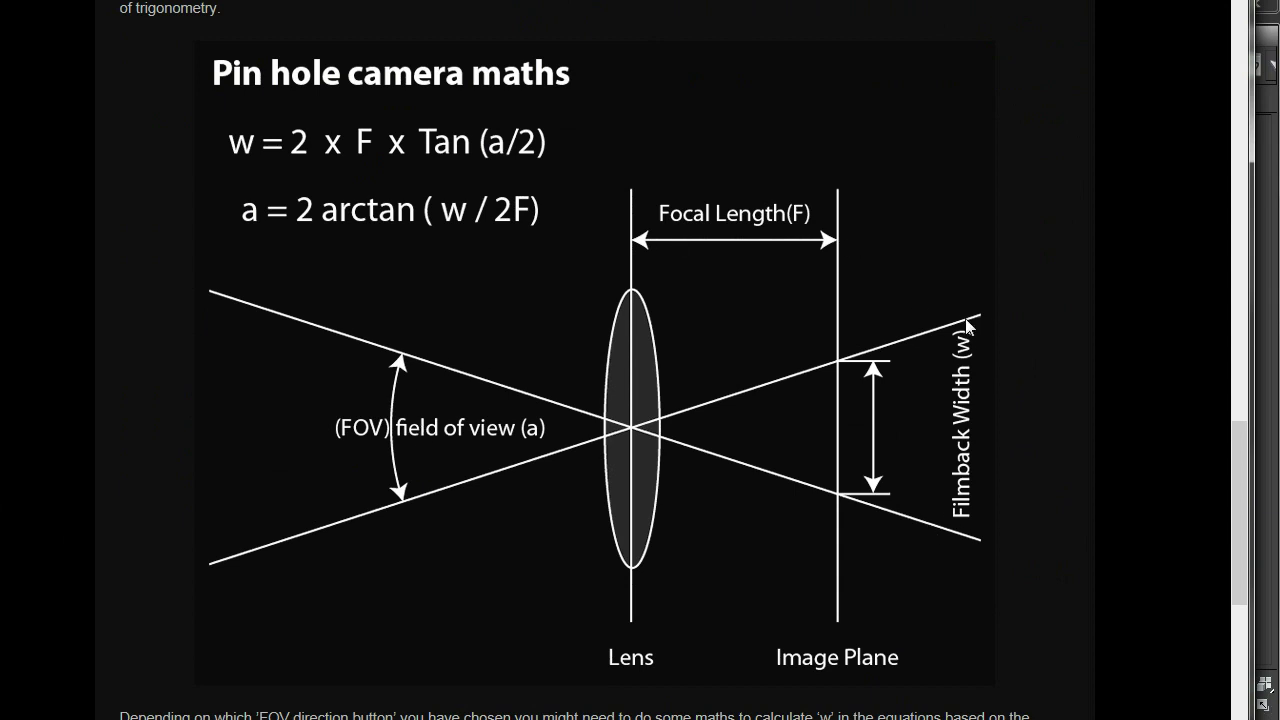
left_click_drag(1240, 505, 1260, 197)
scroll(1260, 197, "down", 3)
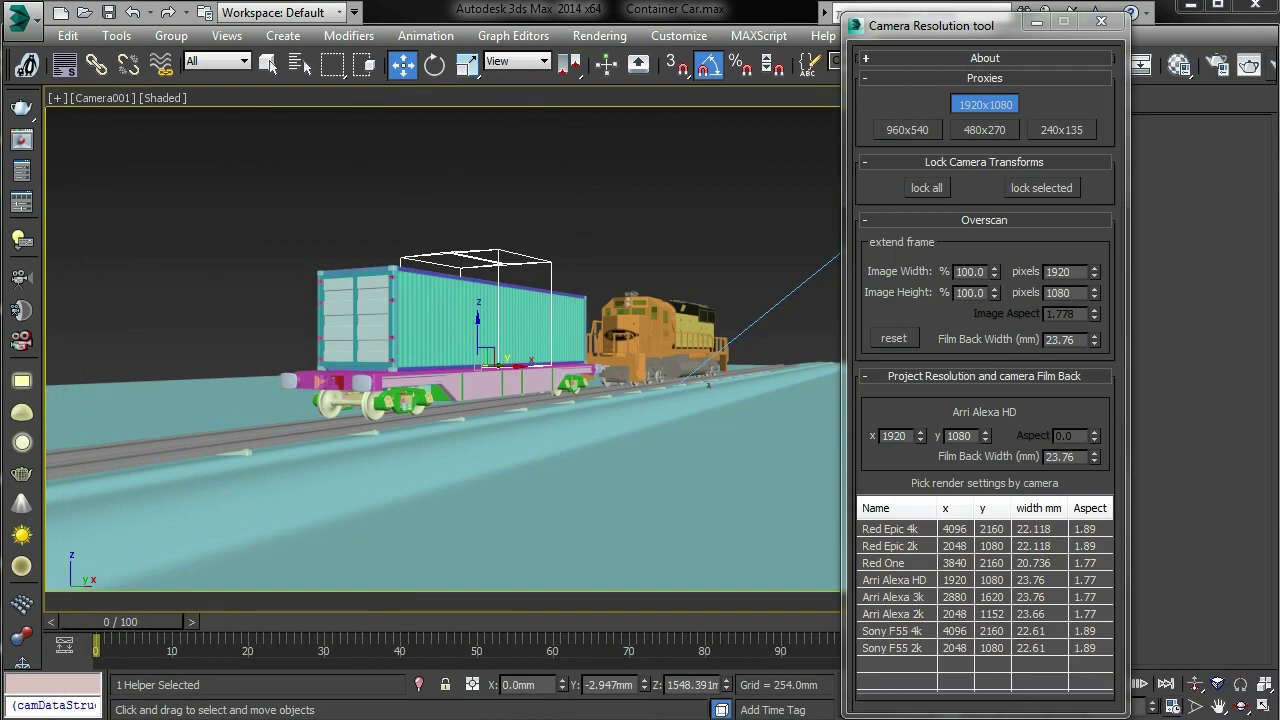
Expand the tool's About rollout, then close the DesignImage home page and camera FOV article.
left_click(1043, 62)
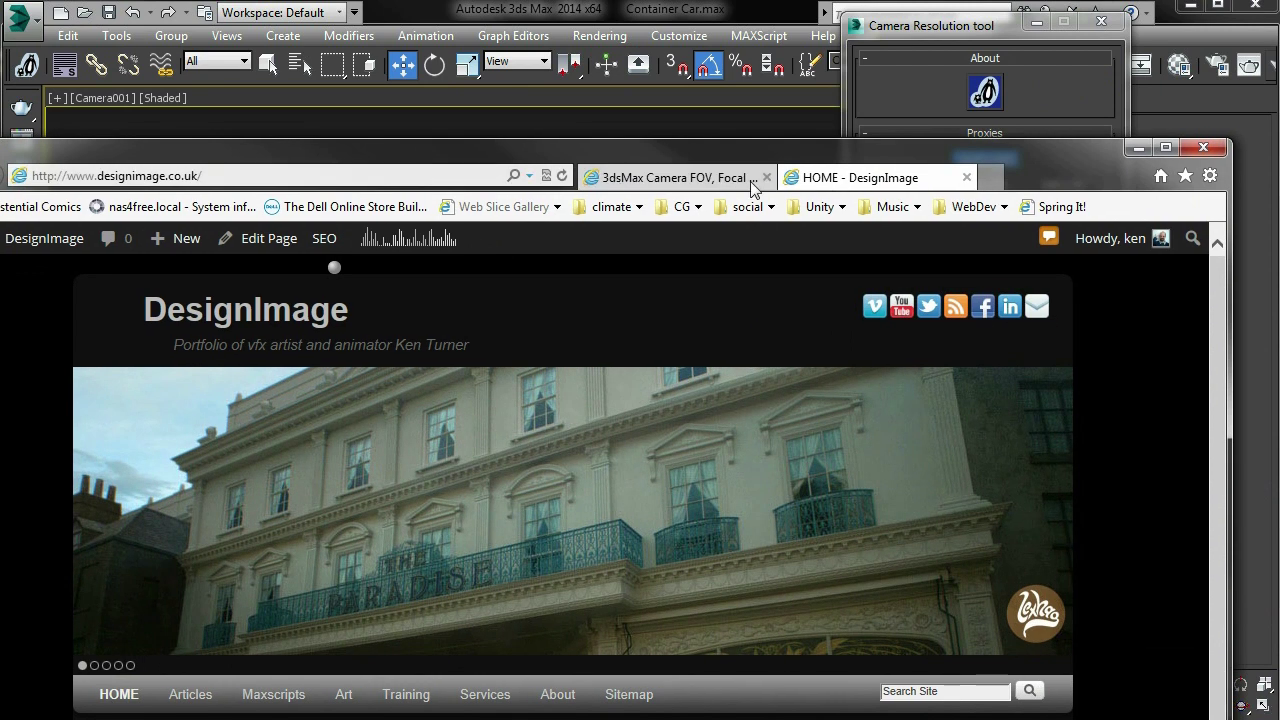
left_click(967, 178)
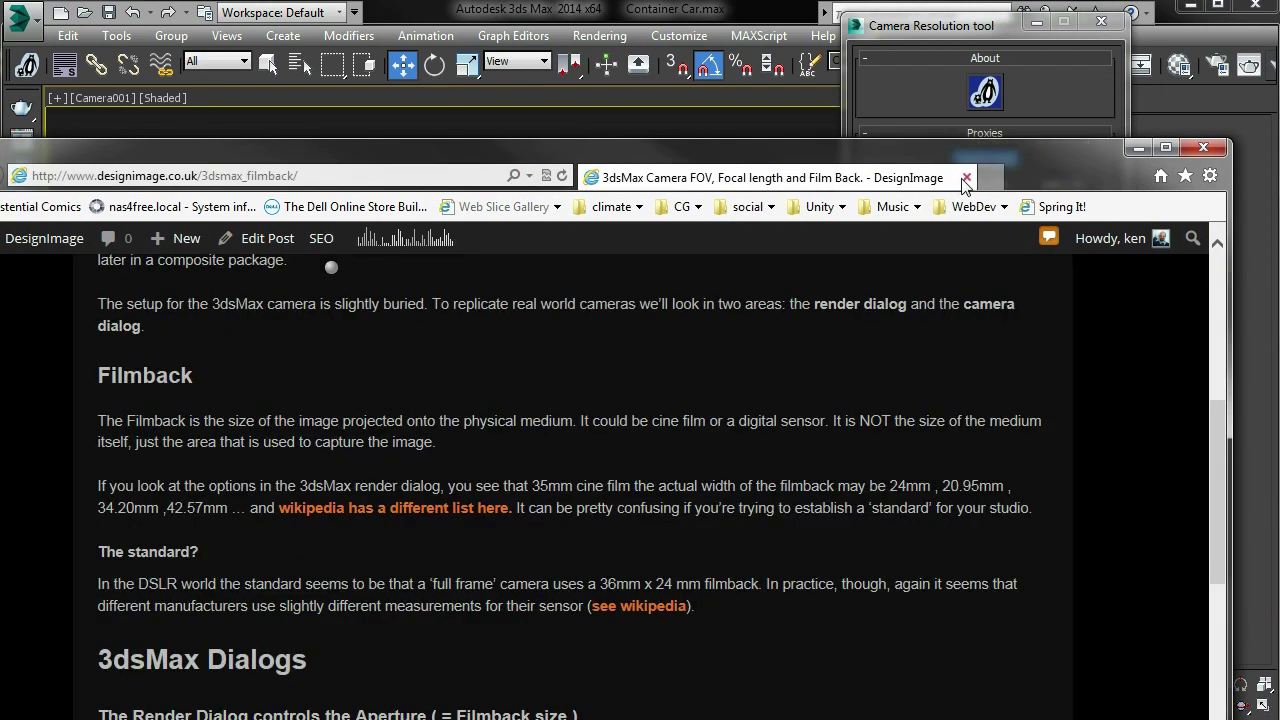
left_click(929, 178)
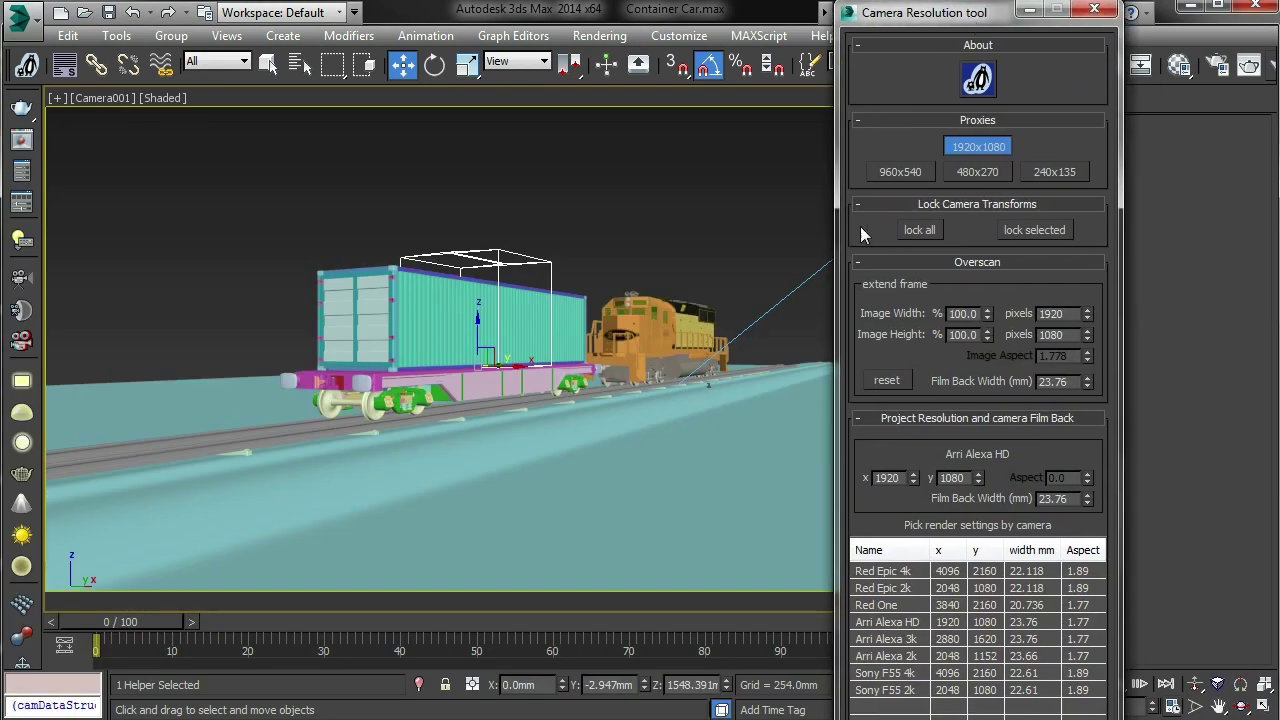